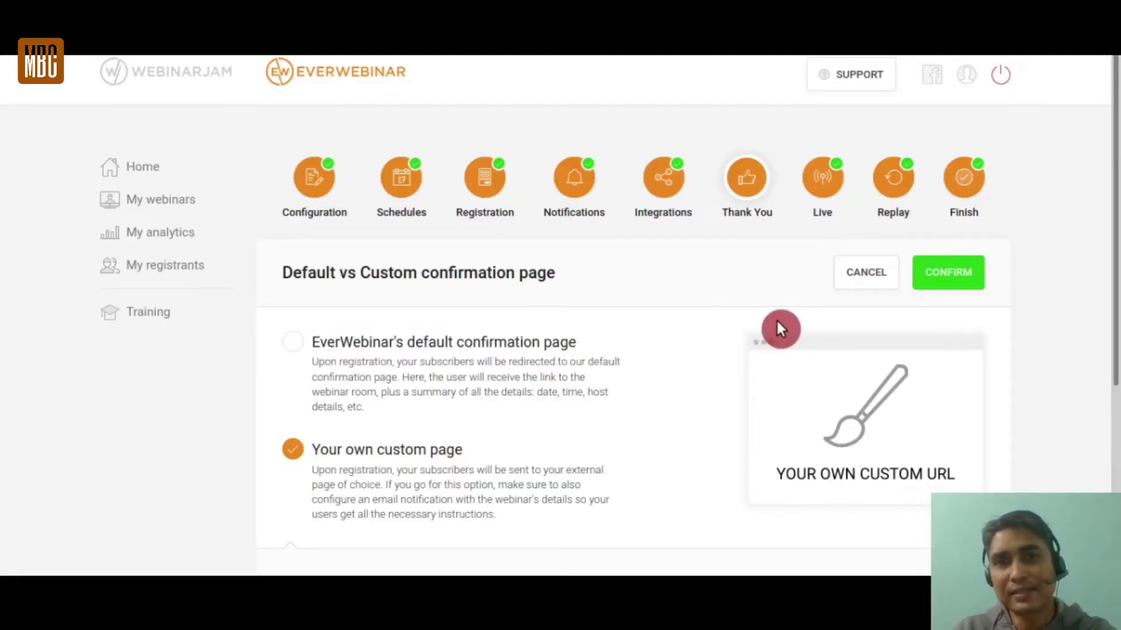
Step: Leave the confirmation page setup for the account home page and access EverWebinar's webinar list
scroll(1070, 179, "down", 2)
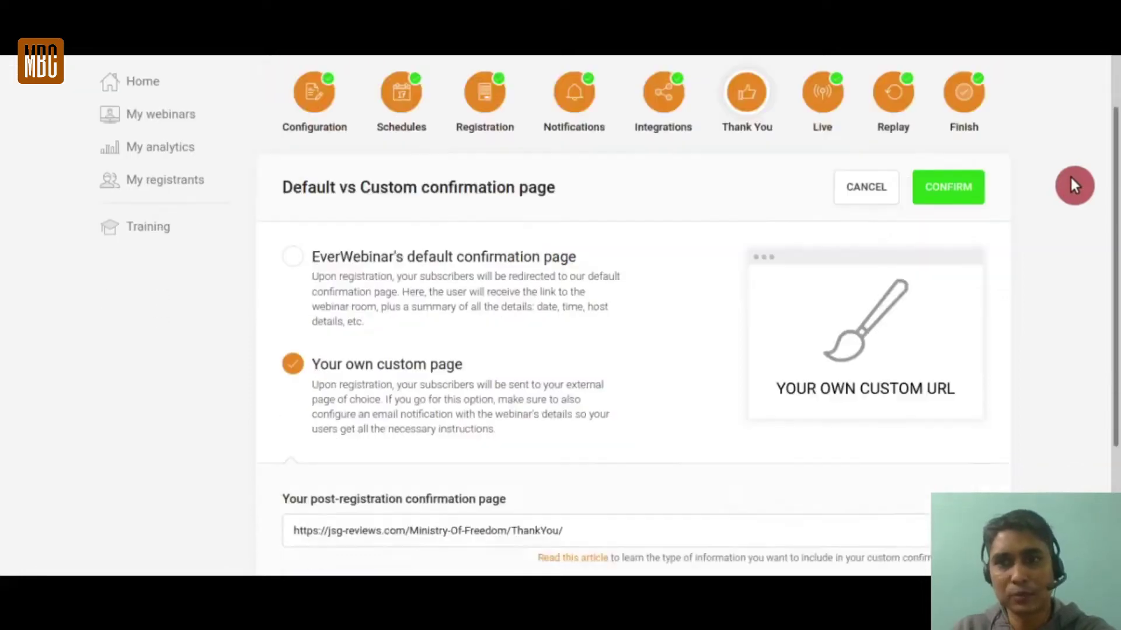
scroll(1071, 178, "up", 2)
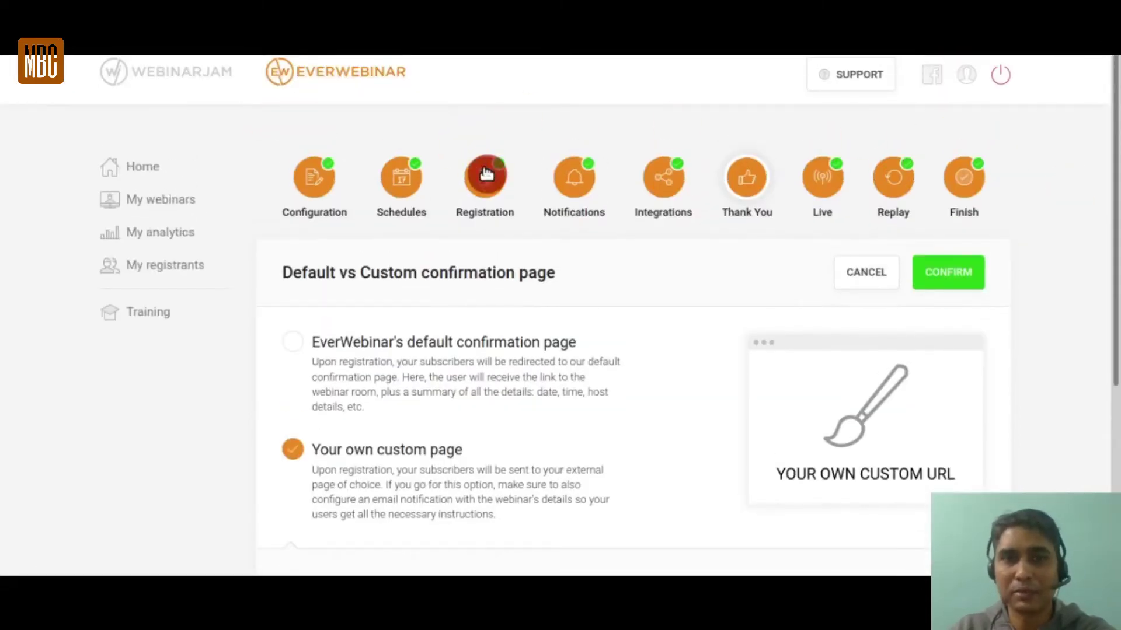
left_click(151, 171)
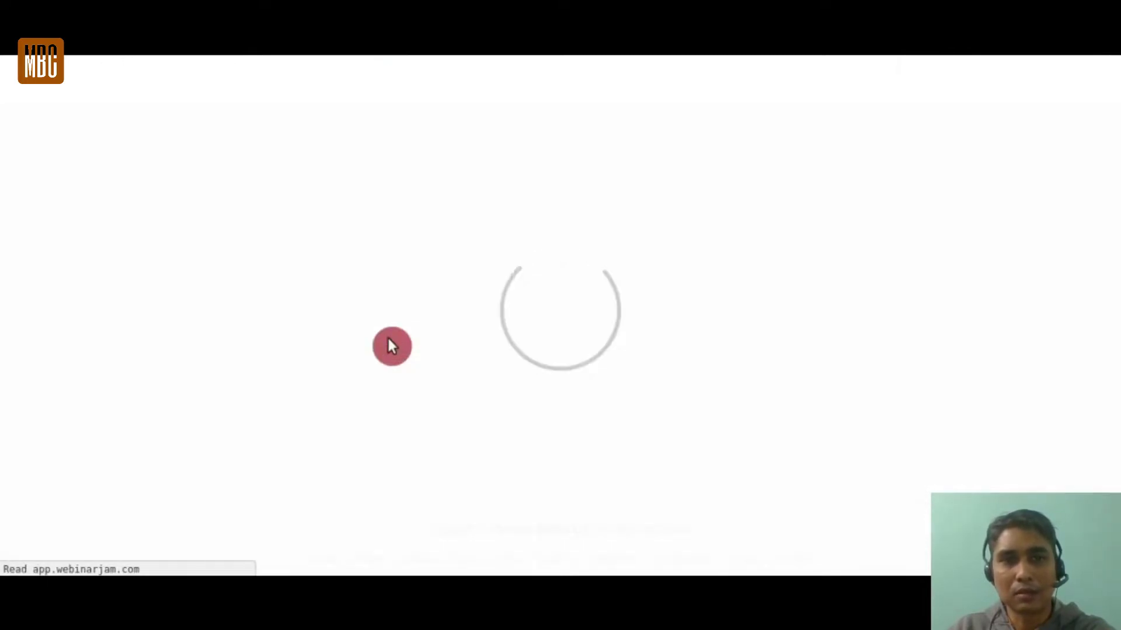
scroll(1061, 240, "down", 5)
scroll(1061, 239, "up", 4)
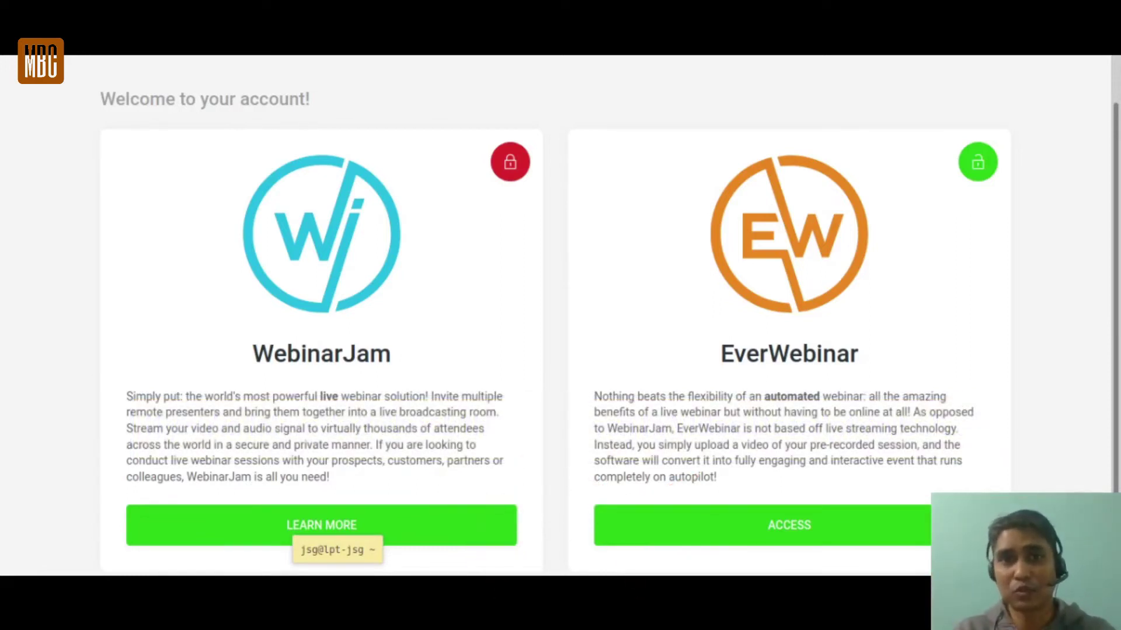
left_click(852, 524)
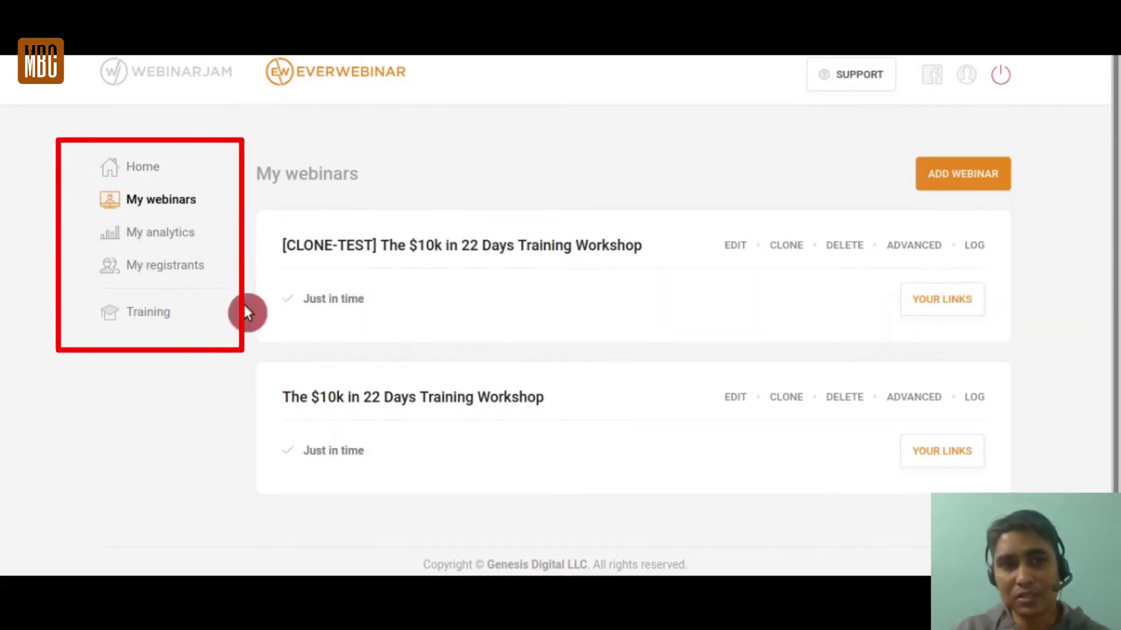
Step: View the traffic analytics of The $10k in 22 Days Training Workshop for all sessions and all time
left_click(167, 232)
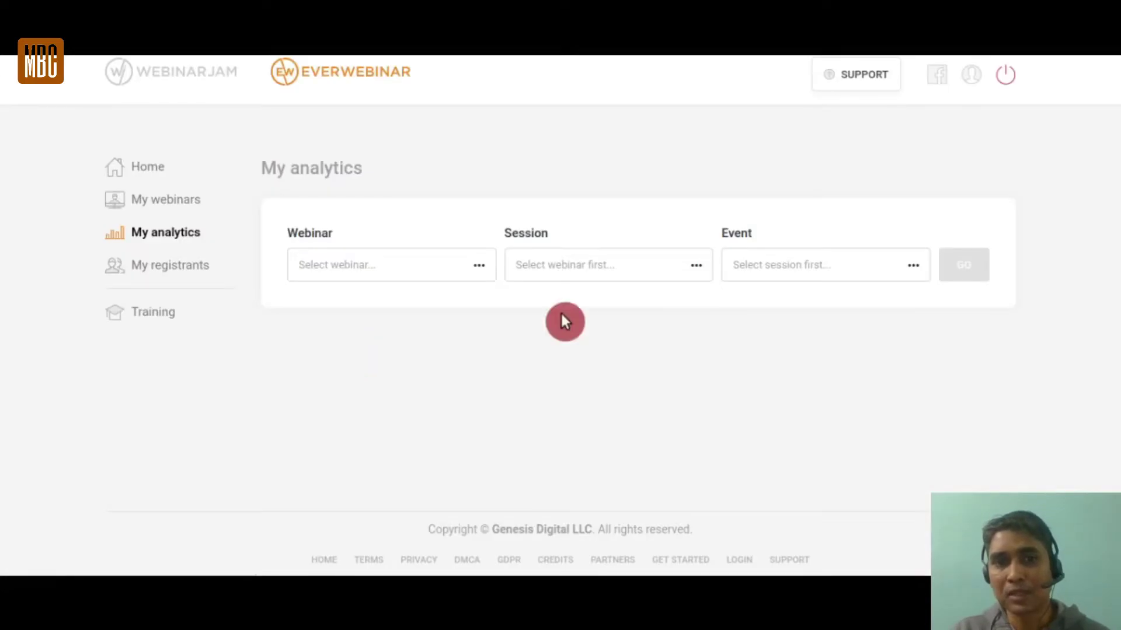
left_click(479, 265)
left_click(400, 337)
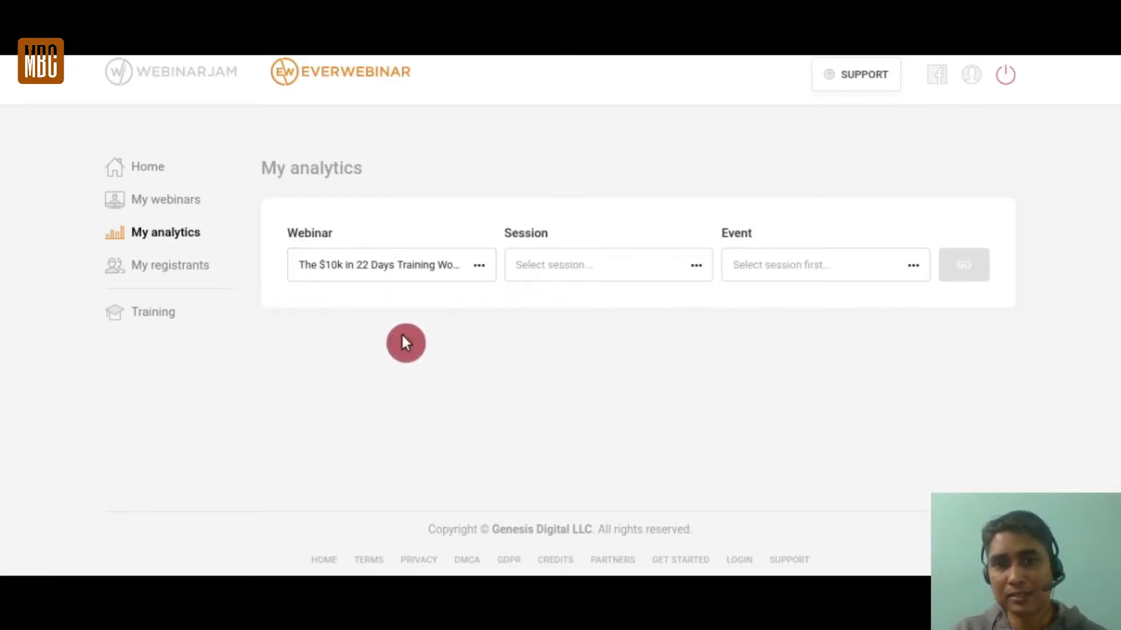
left_click(697, 267)
left_click(574, 304)
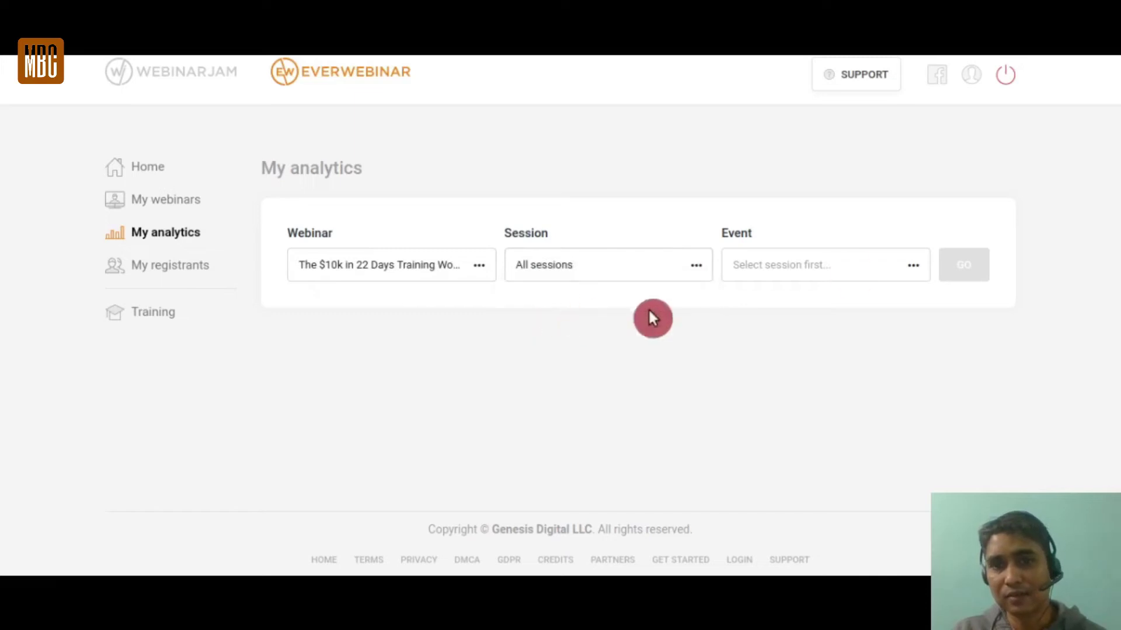
left_click(855, 268)
left_click(782, 302)
left_click(963, 265)
scroll(992, 273, "down", 3)
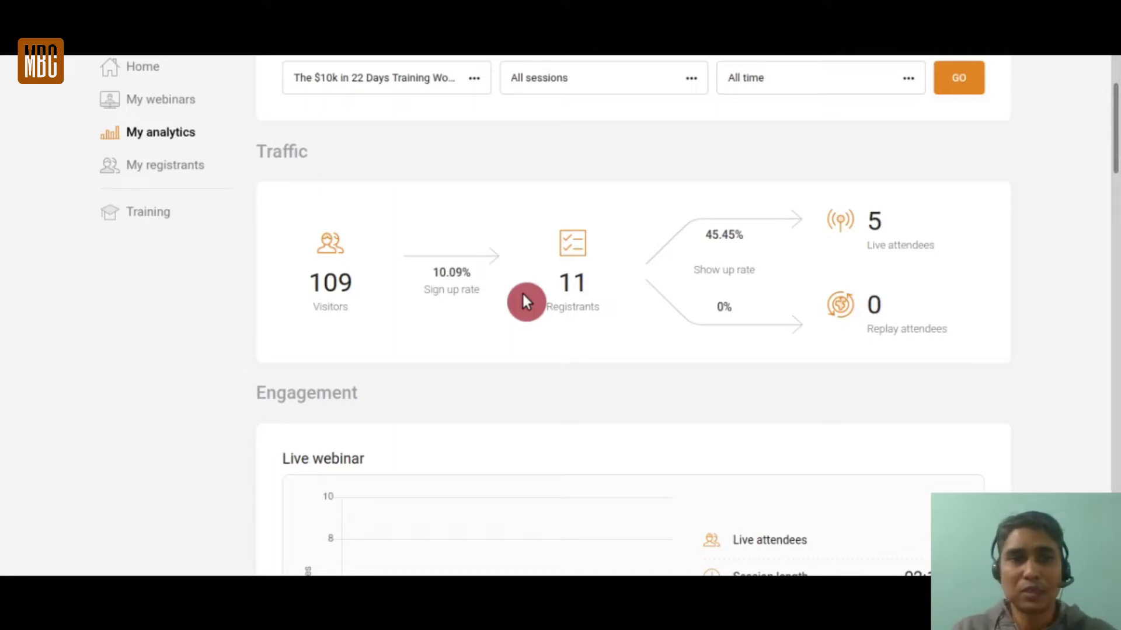
scroll(561, 439, "up", 3)
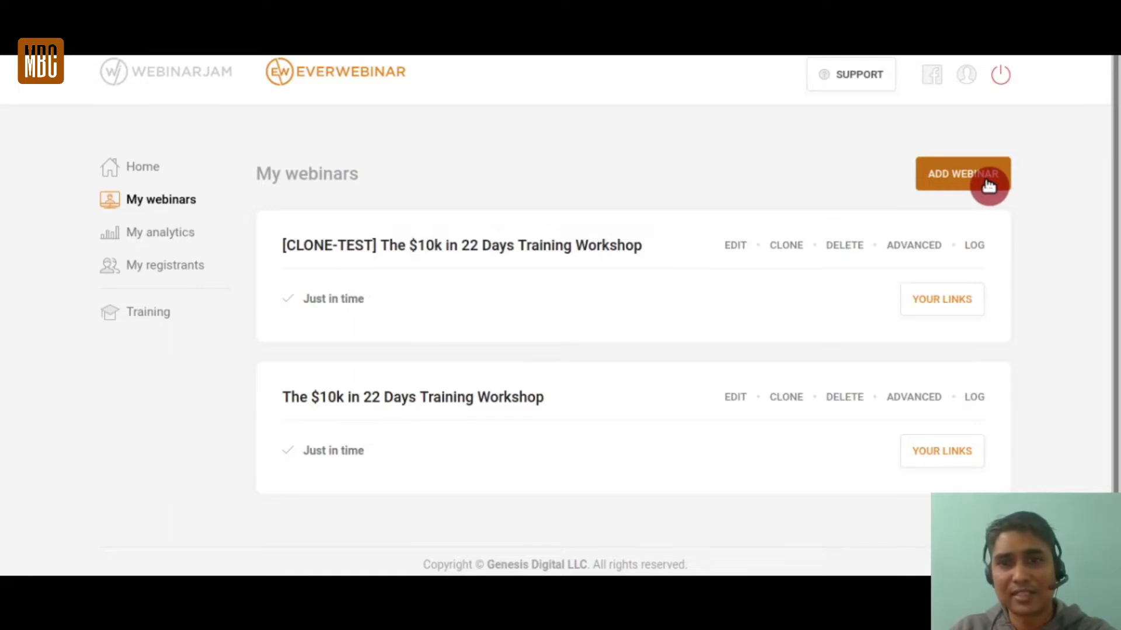
Step: Open the [CLONE-TEST] webinar for editing and review its source video type, file URL and duration settings
left_click(740, 247)
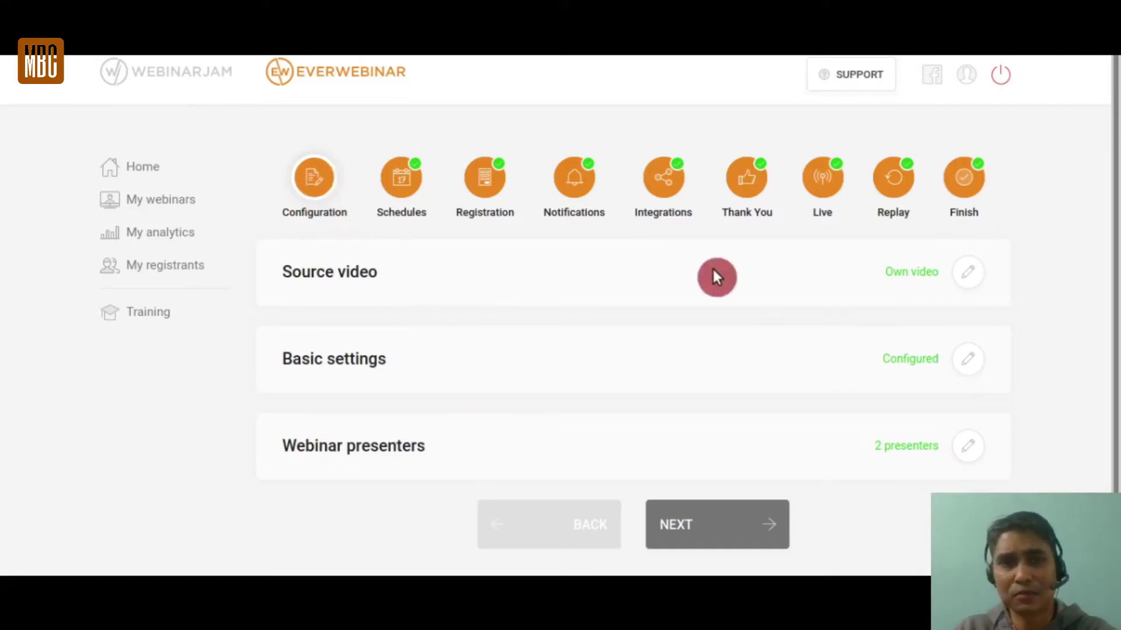
left_click(967, 272)
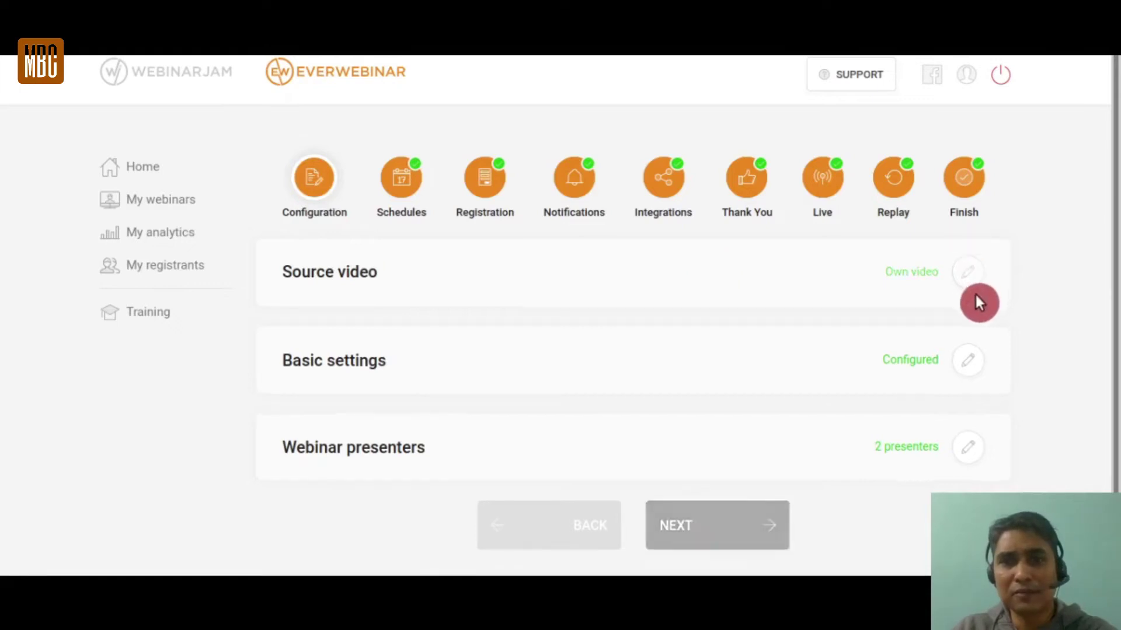
scroll(699, 278, "down", 2)
scroll(700, 279, "down", 2)
scroll(501, 374, "up", 3)
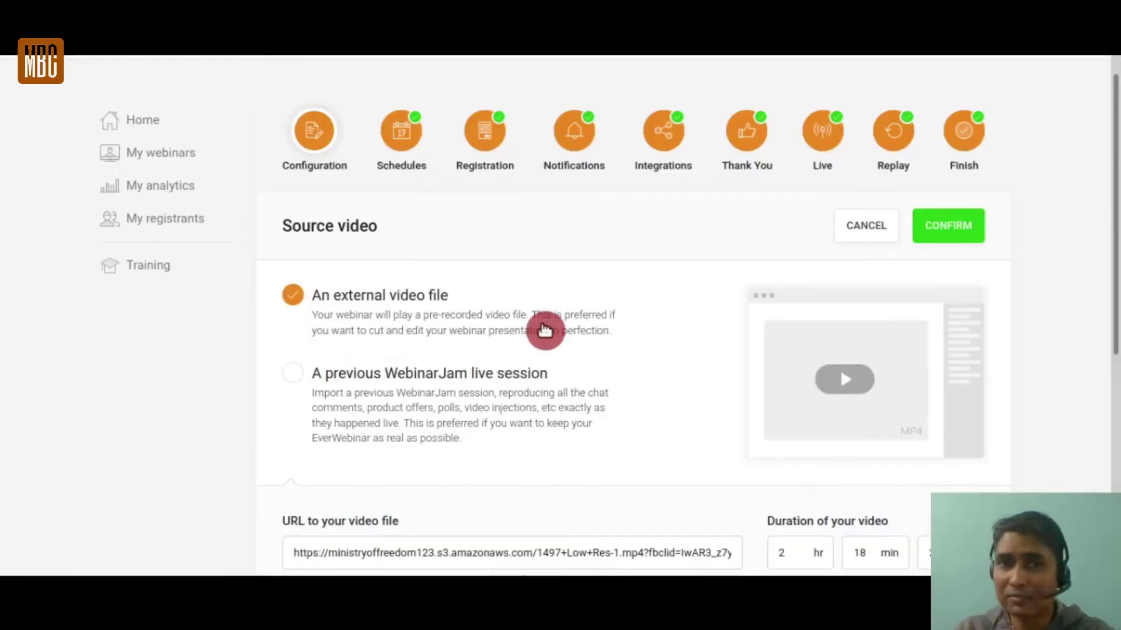
scroll(545, 330, "down", 2)
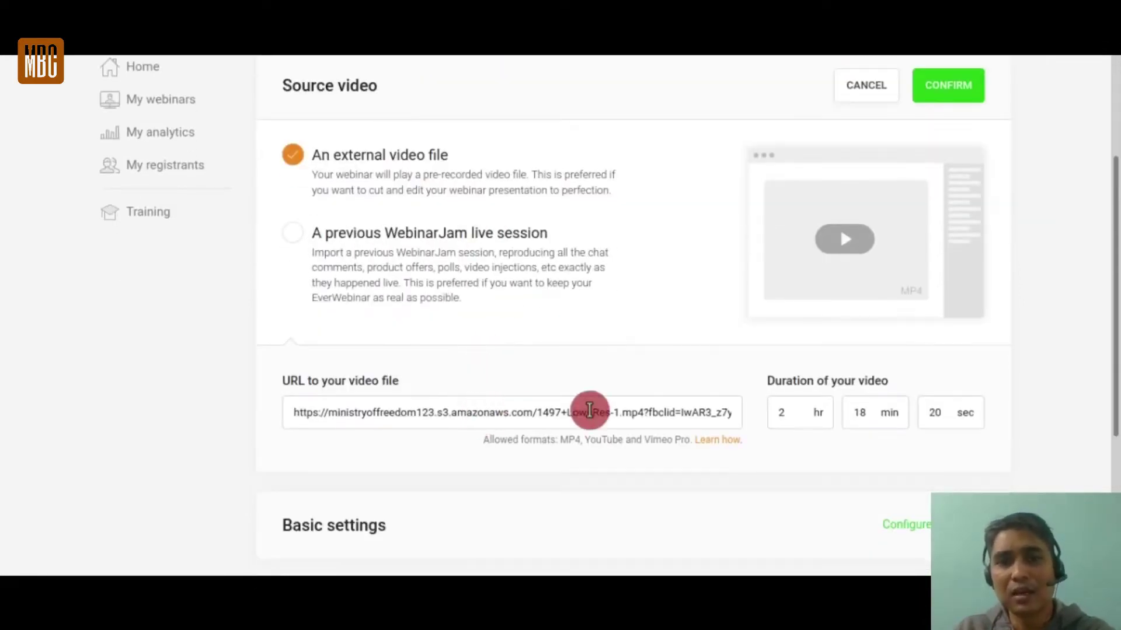
scroll(606, 360, "up", 1)
scroll(605, 360, "down", 2)
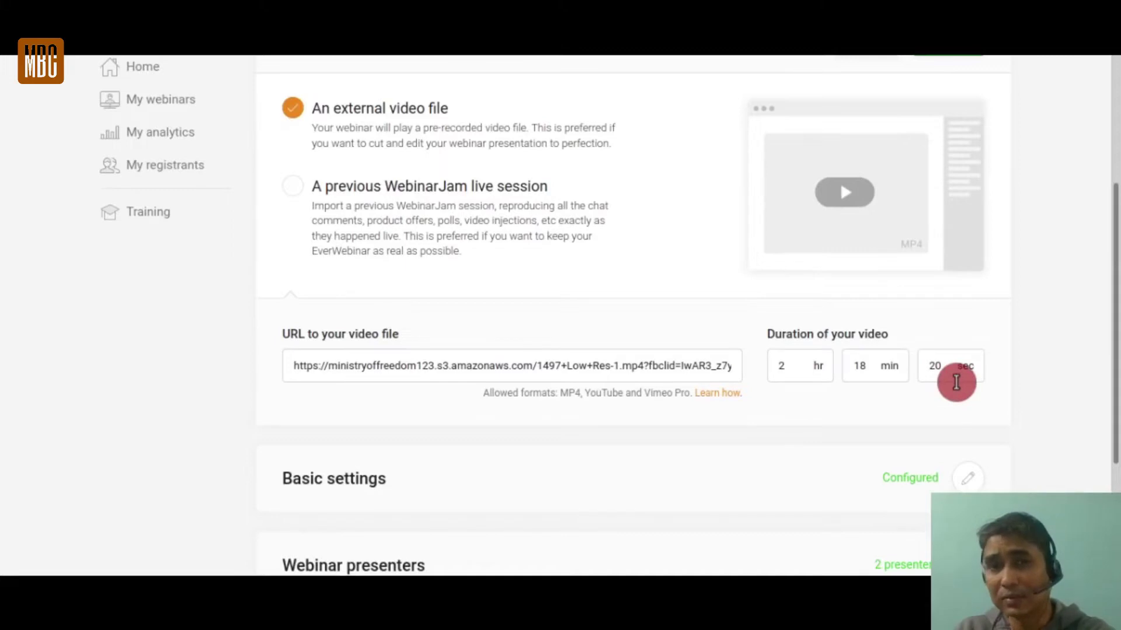
scroll(749, 329, "down", 1)
scroll(749, 330, "down", 3)
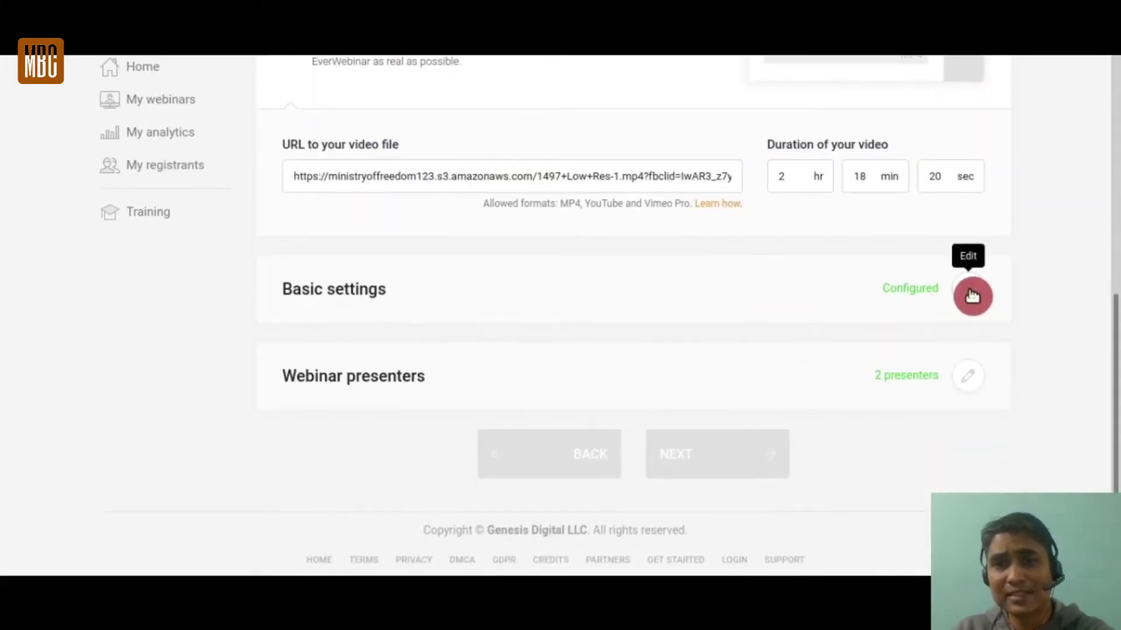
Step: Open the webinar's basic settings and examine the private webinar name, public title, description and thumbnail fields
left_click(819, 288)
scroll(820, 278, "down", 5)
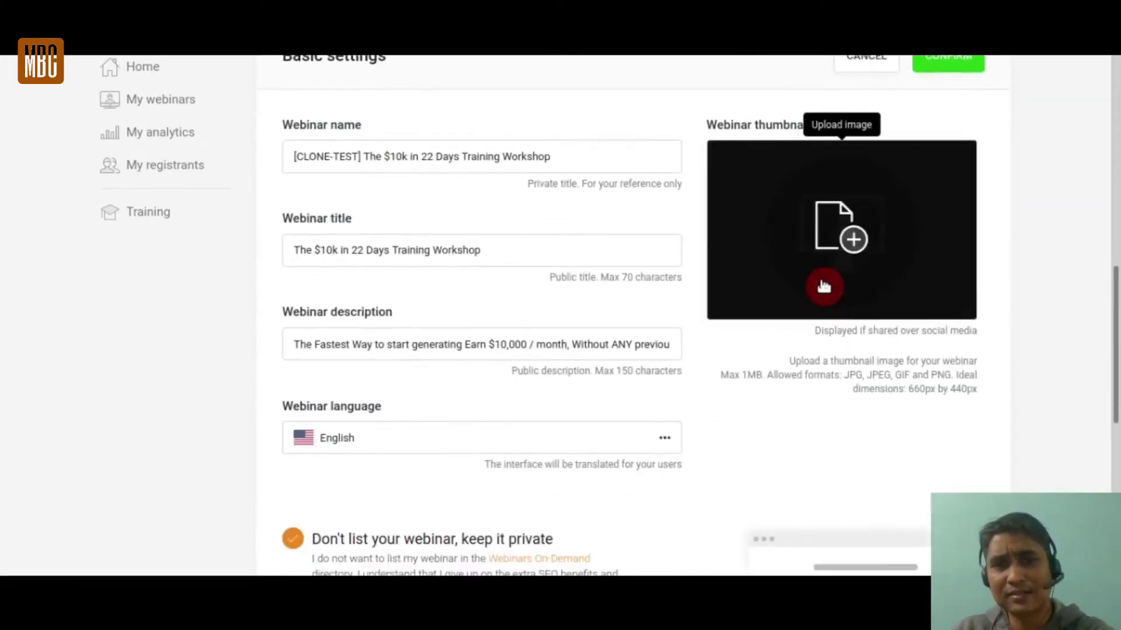
scroll(550, 218, "up", 2)
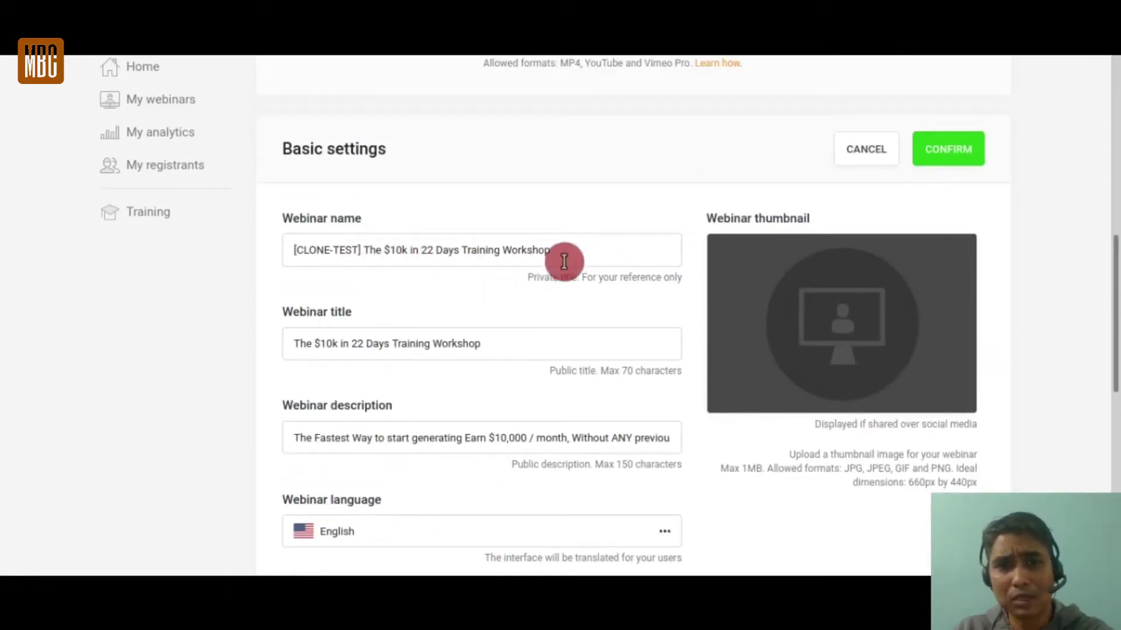
left_click_drag(564, 252, 283, 250)
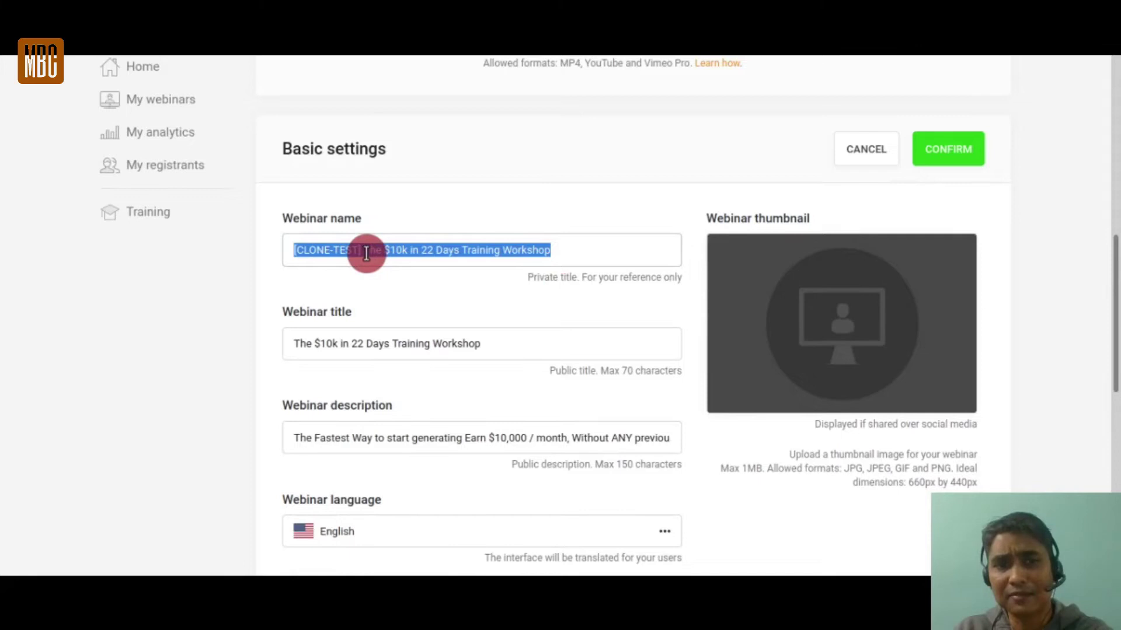
scroll(447, 268, "down", 3)
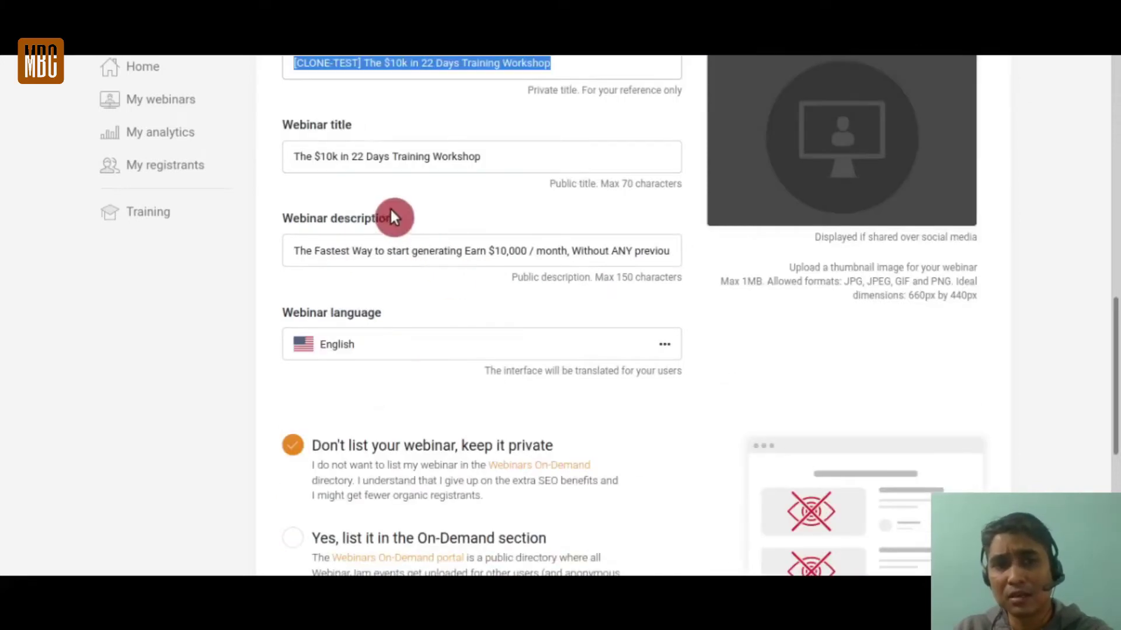
scroll(393, 212, "down", 1)
scroll(397, 166, "up", 2)
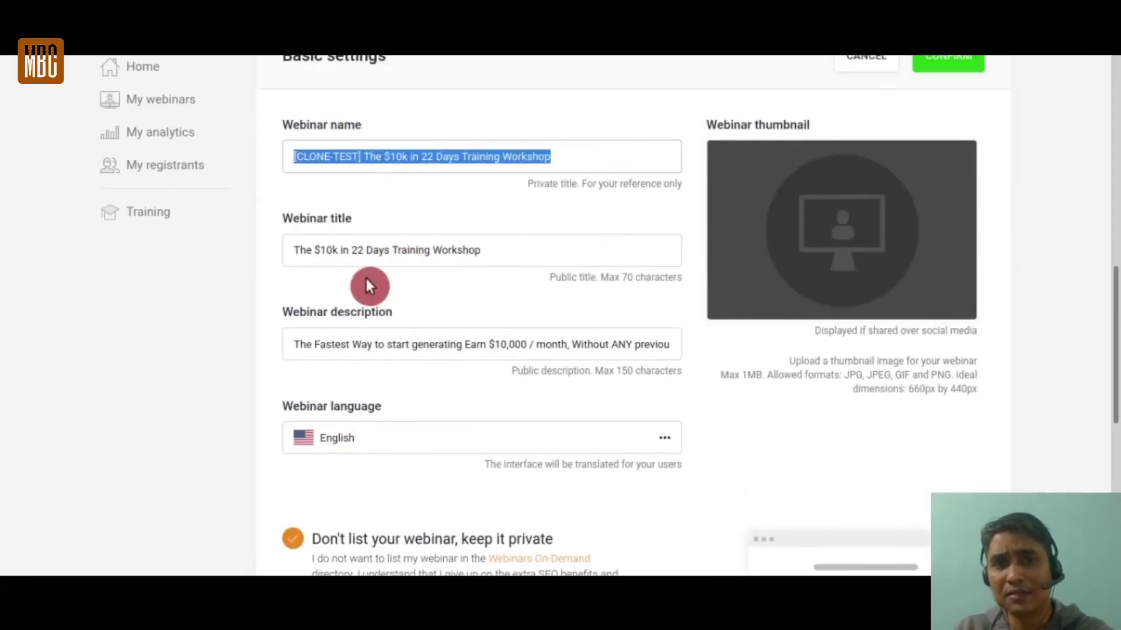
double_click(371, 250)
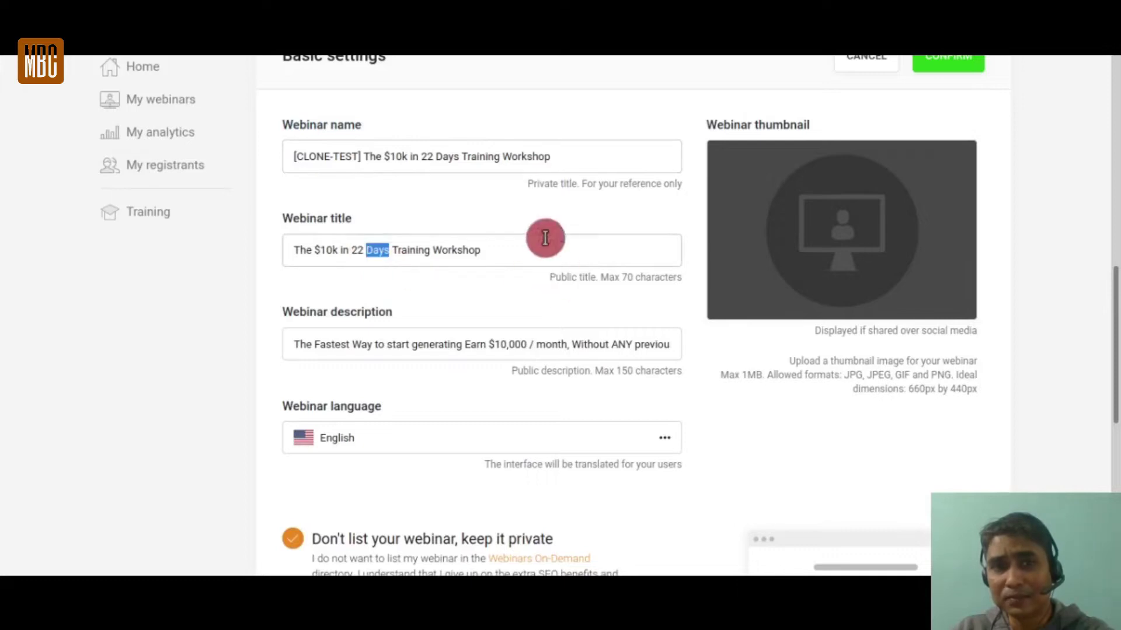
triple_click(498, 155)
triple_click(415, 248)
left_click(605, 278)
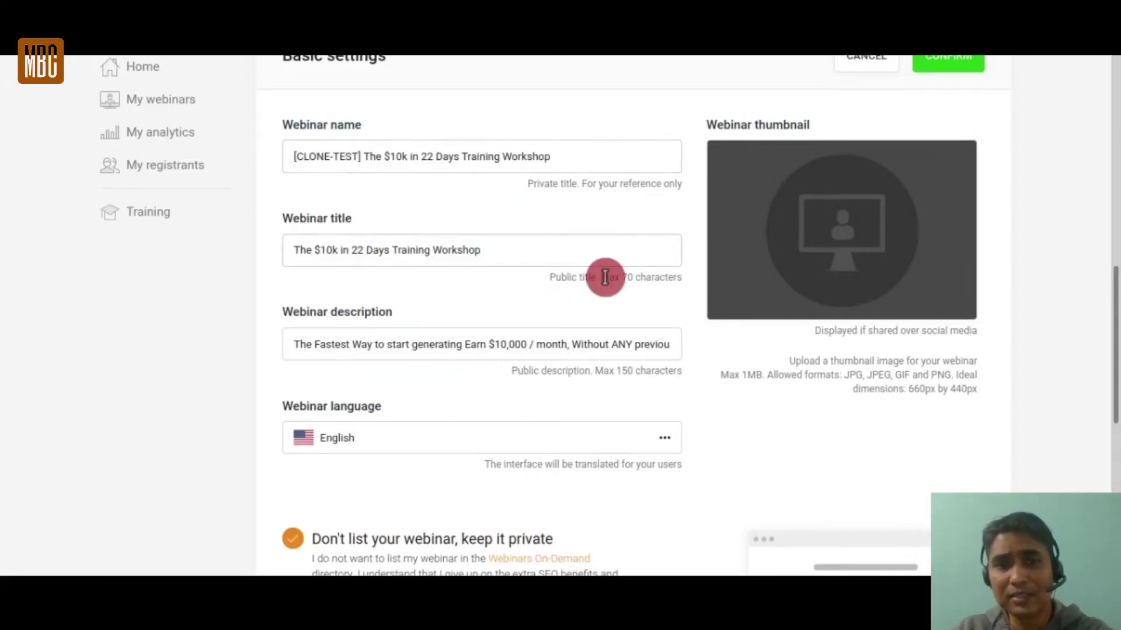
Step: Examine the webinar language and On-Demand listing options, and close the open configuration sections without saving
scroll(605, 277, "down", 3)
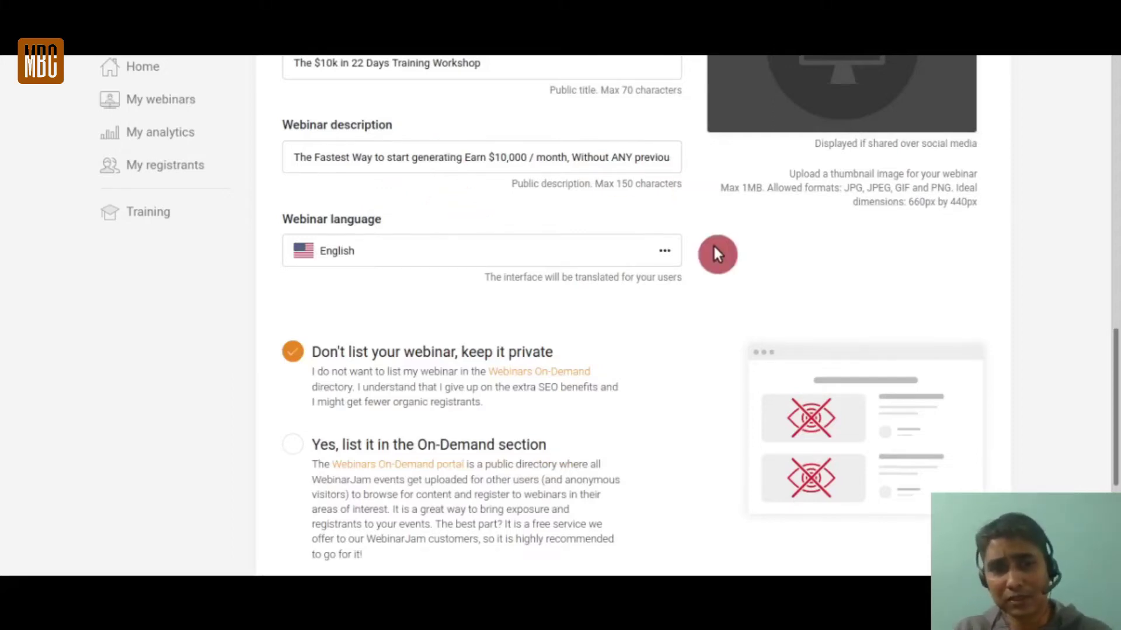
scroll(713, 246, "down", 2)
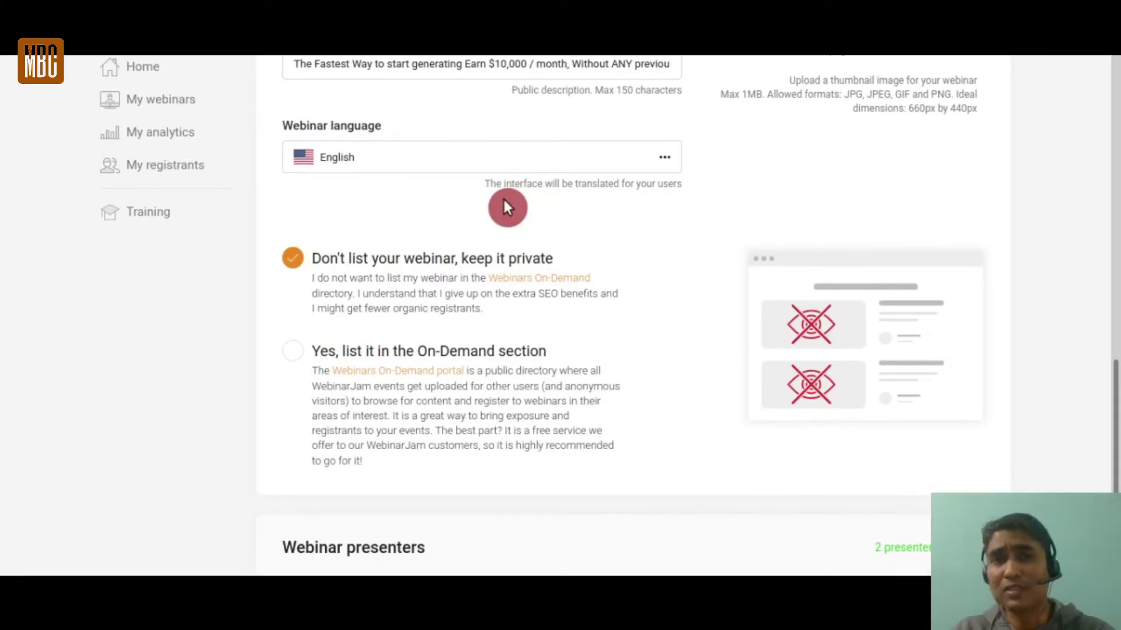
scroll(636, 233, "down", 3)
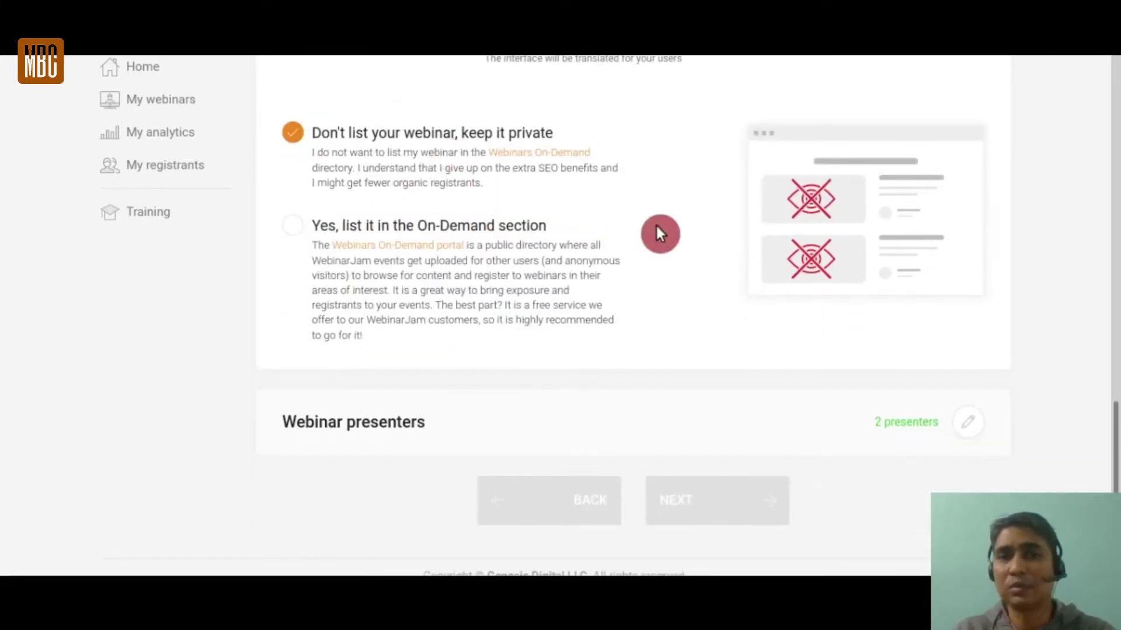
scroll(666, 227, "down", 1)
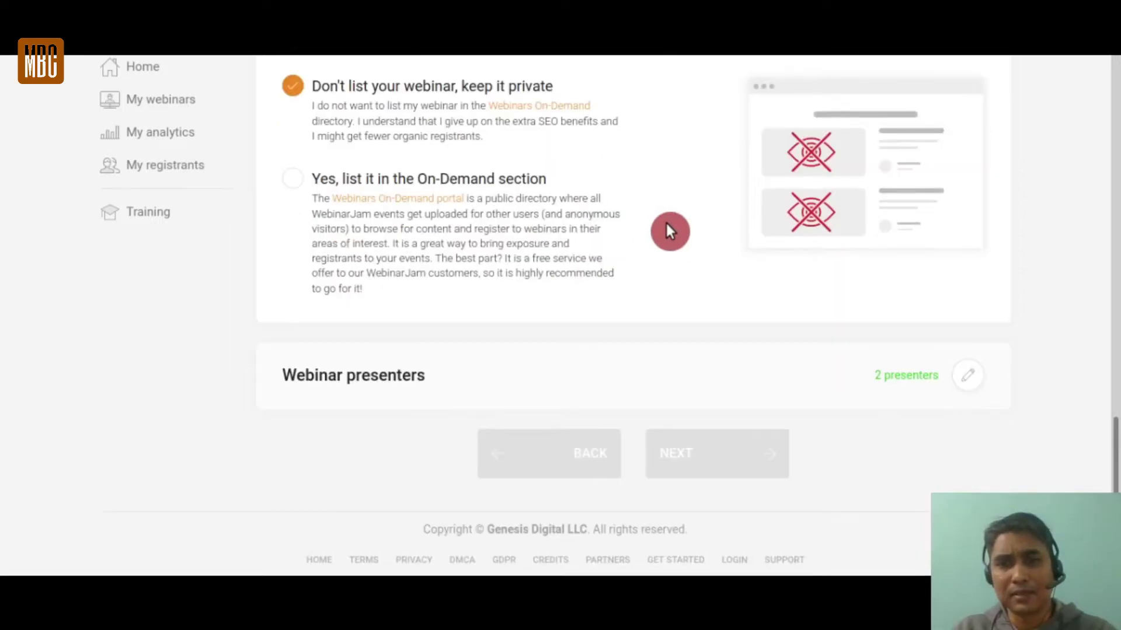
scroll(665, 224, "up", 15)
scroll(858, 362, "up", 7)
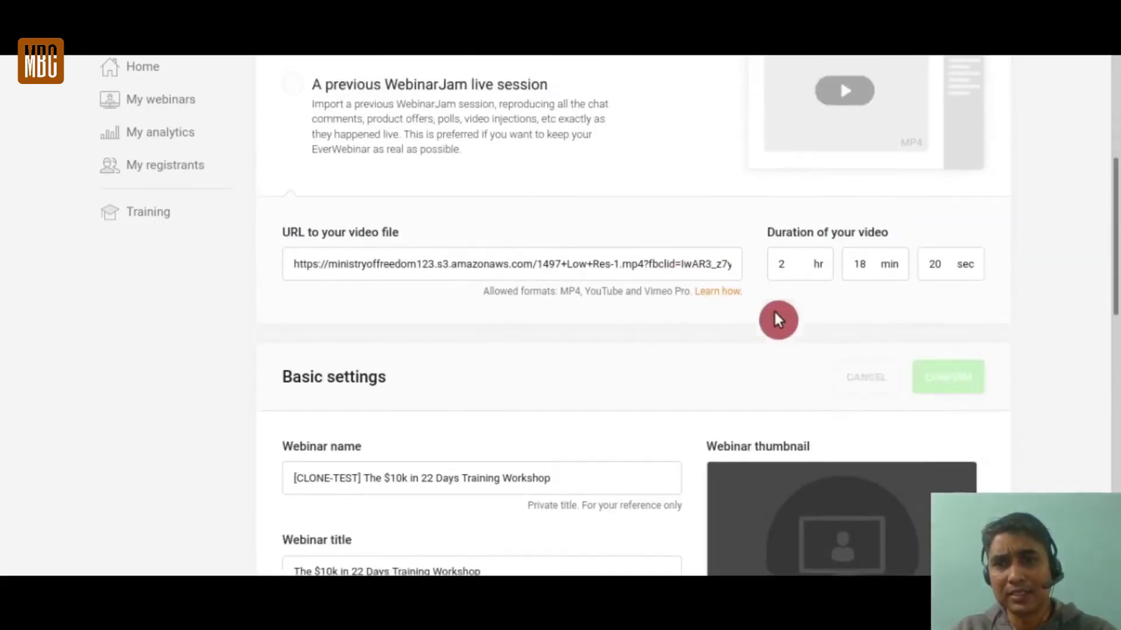
left_click(867, 207)
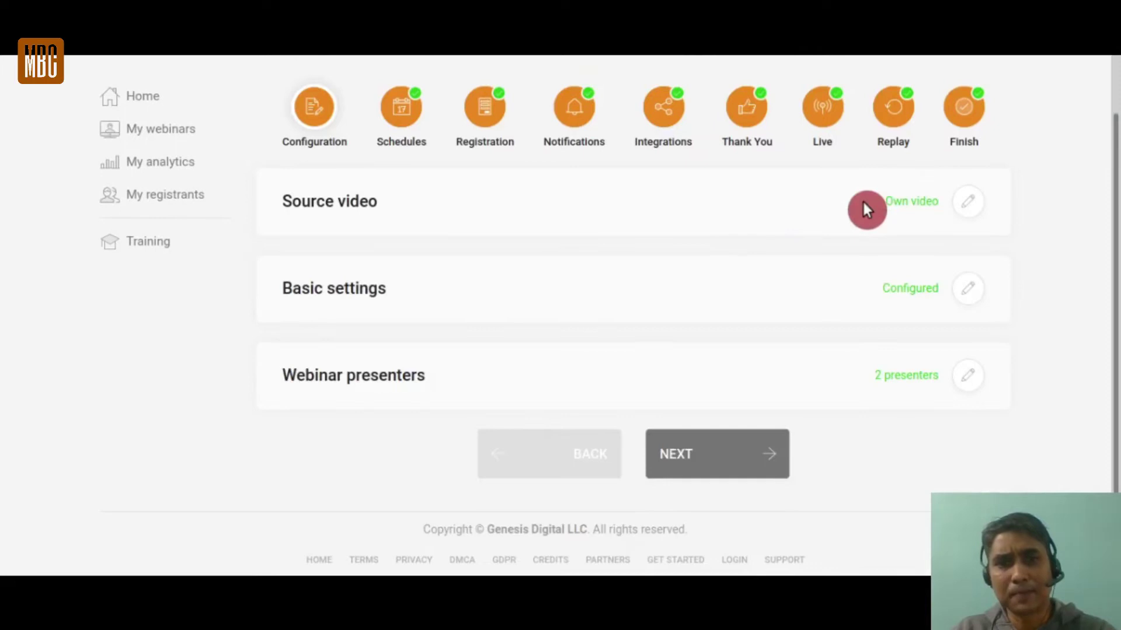
Step: Open the webinar presenters section, review the existing presenters and select the Moderator role for a new user
left_click(969, 377)
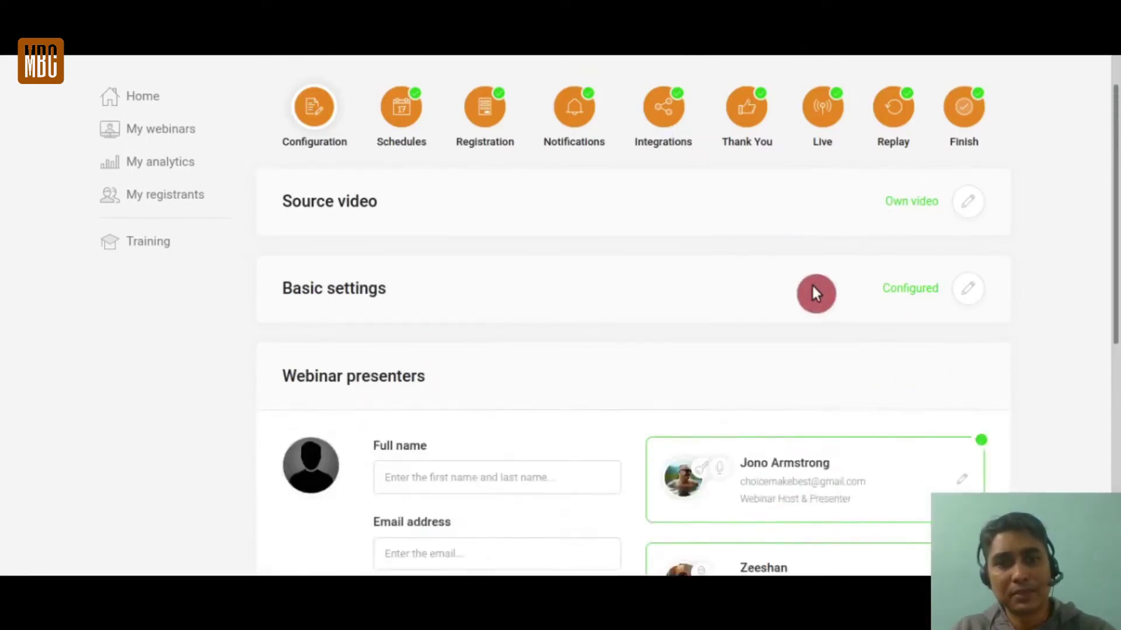
scroll(813, 293, "down", 7)
scroll(813, 292, "up", 3)
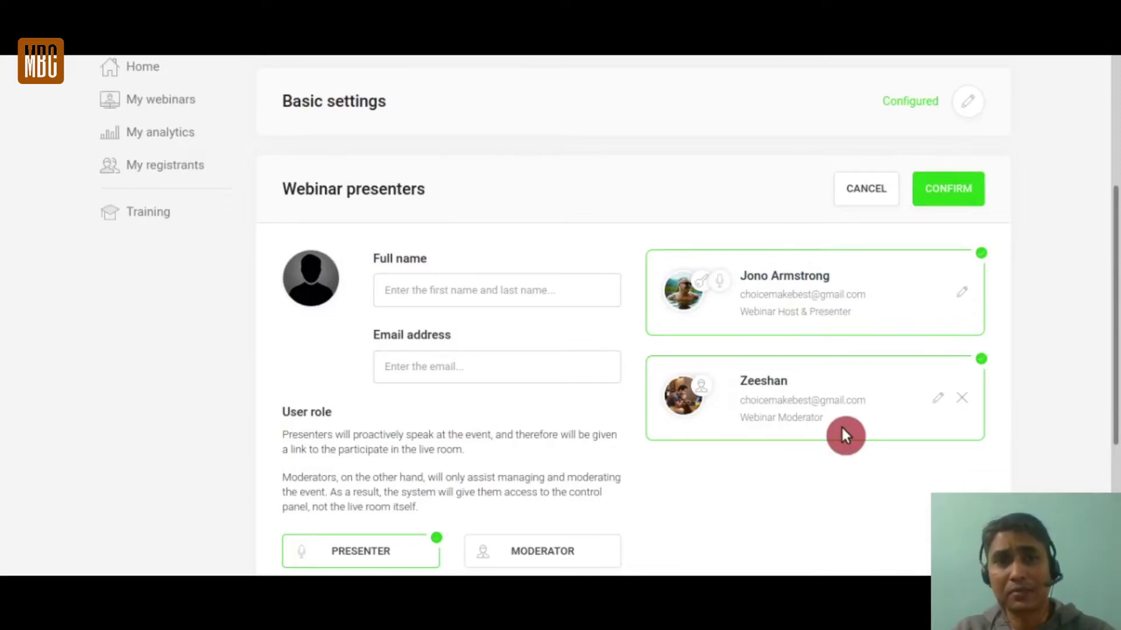
scroll(843, 432, "down", 3)
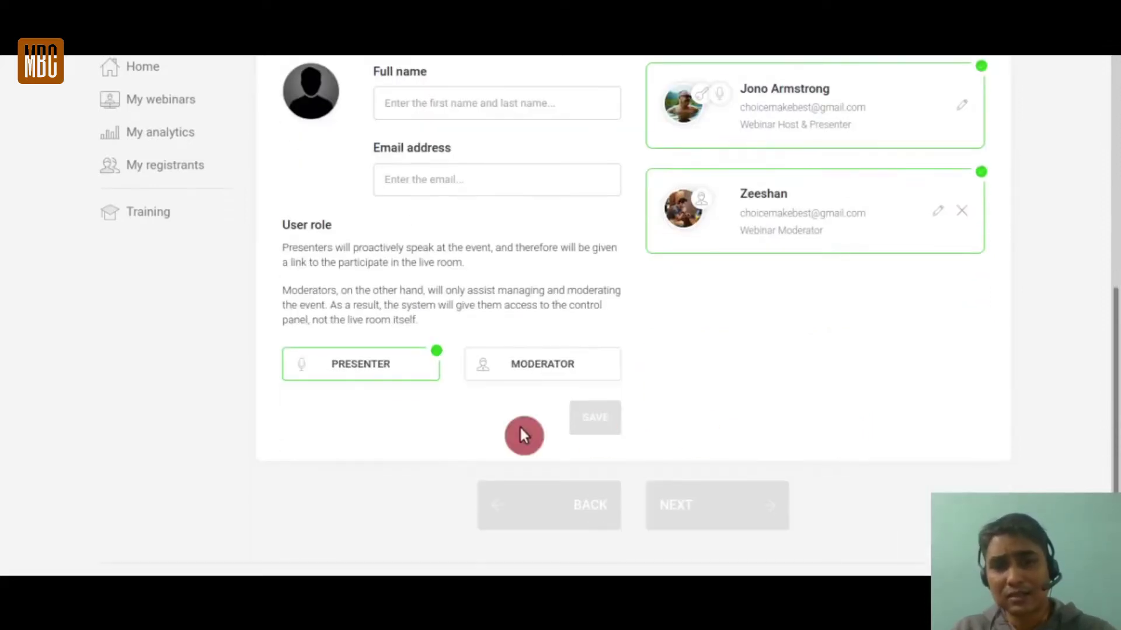
scroll(521, 258, "up", 2)
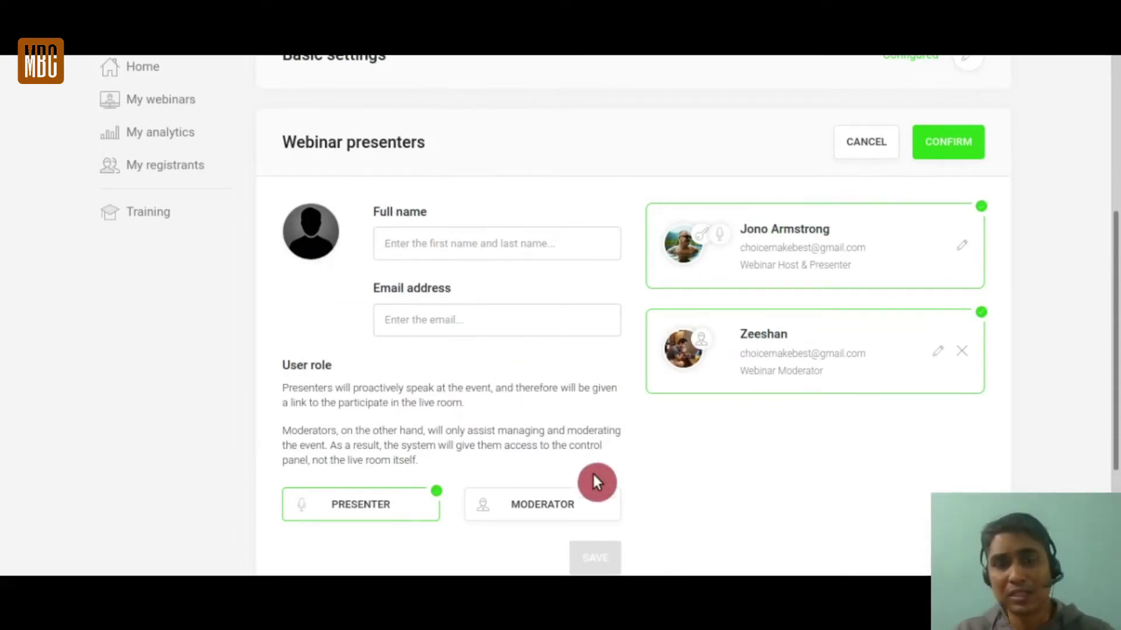
scroll(664, 454, "down", 3)
left_click(558, 327)
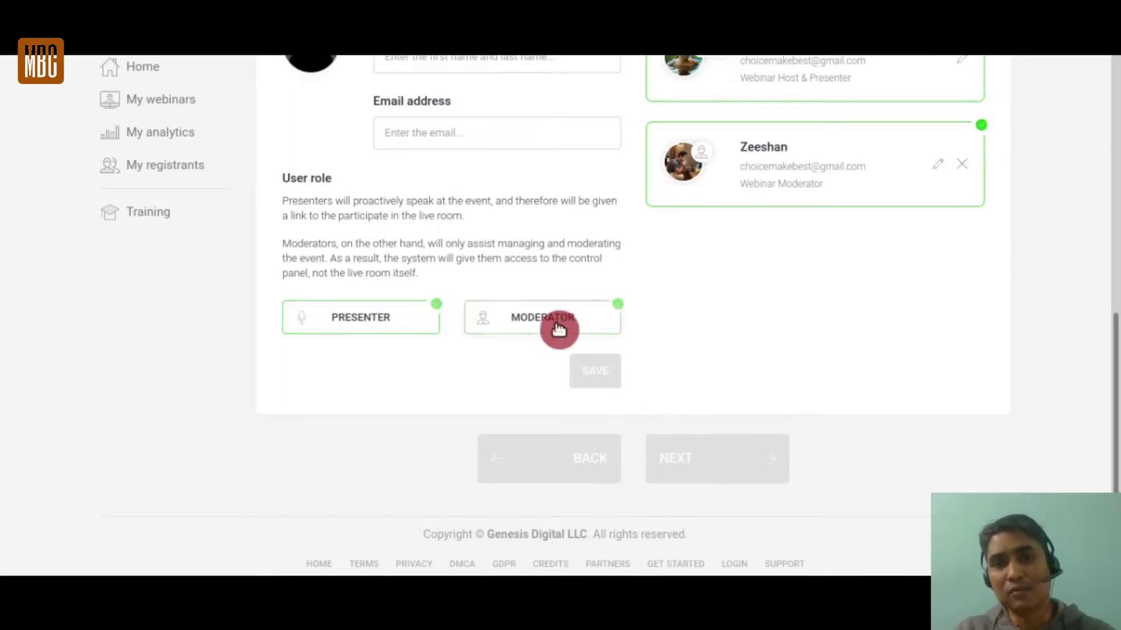
scroll(787, 333, "up", 4)
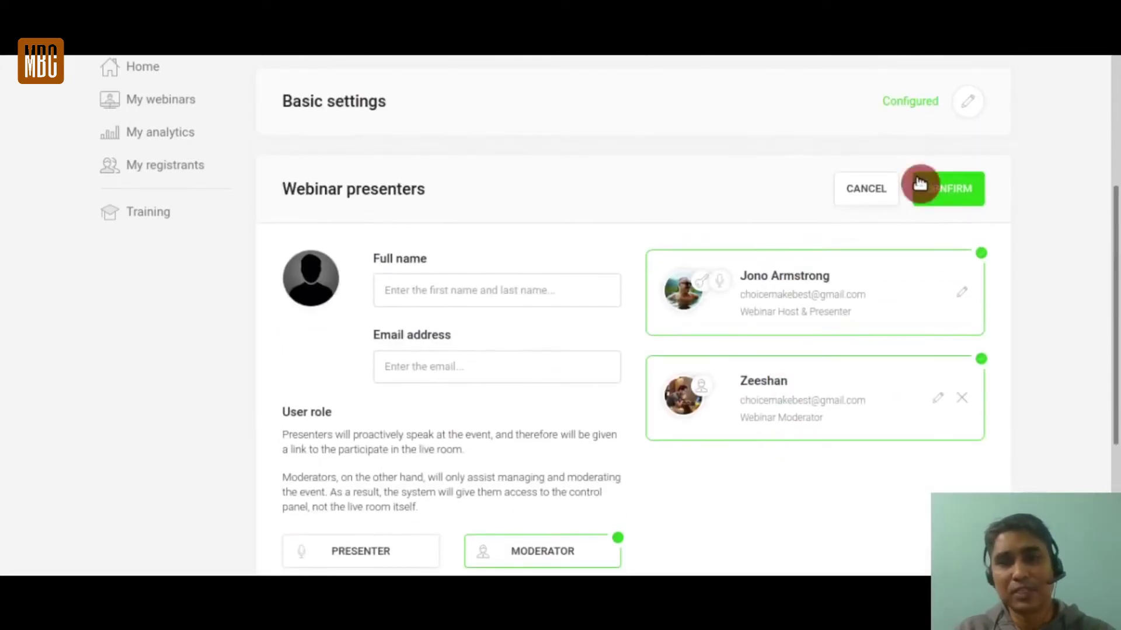
Step: Confirm the webinar presenters section and continue to the Schedules stage
left_click(951, 197)
scroll(1045, 270, "up", 1)
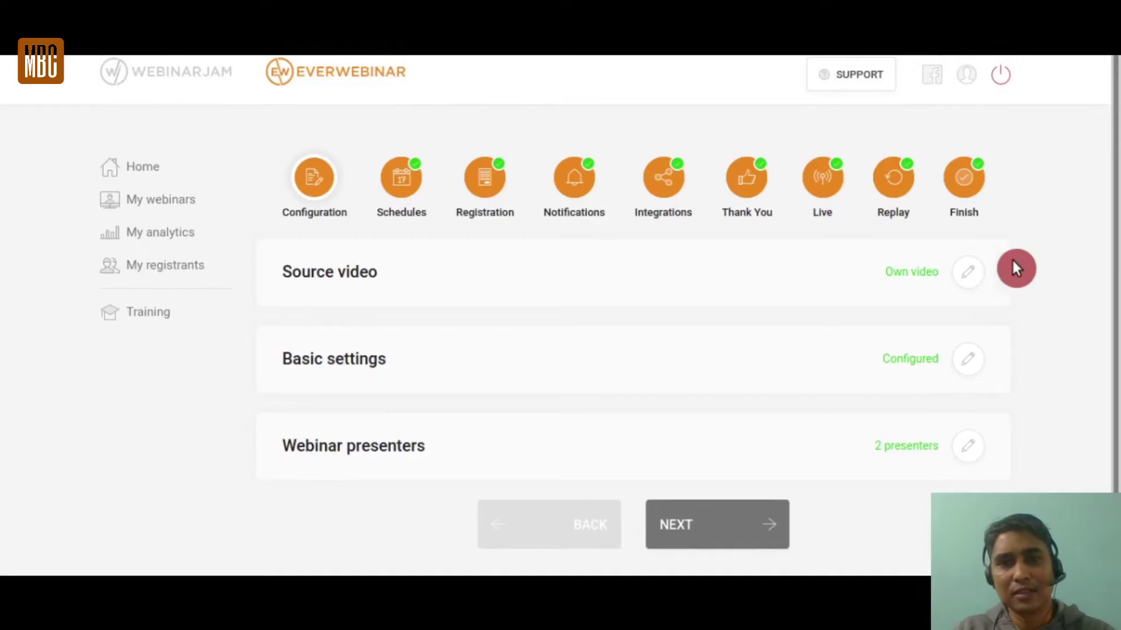
left_click(730, 526)
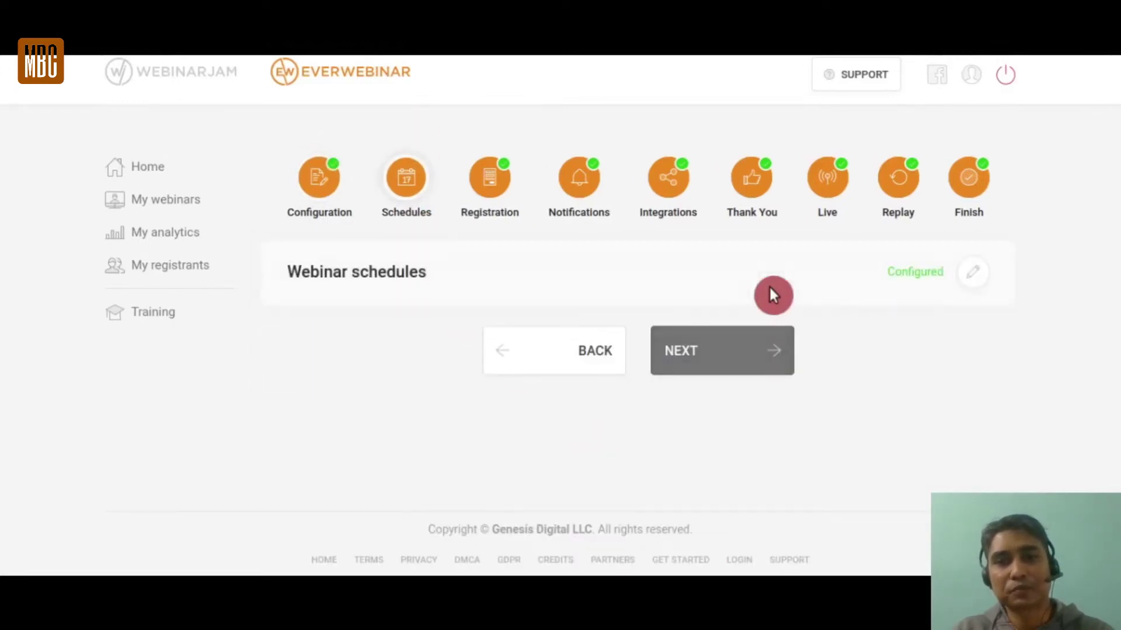
Step: Open the webinar schedules and examine the recurrence, session time and time zone choices for a new series
left_click(974, 273)
scroll(917, 277, "down", 2)
scroll(913, 275, "down", 2)
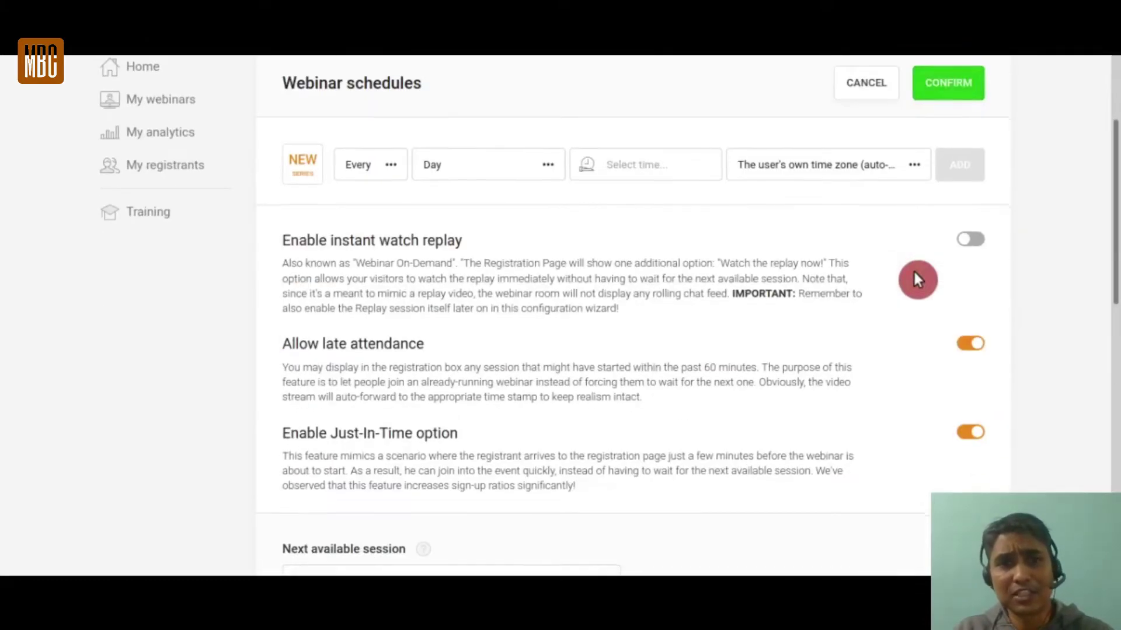
scroll(728, 295, "up", 3)
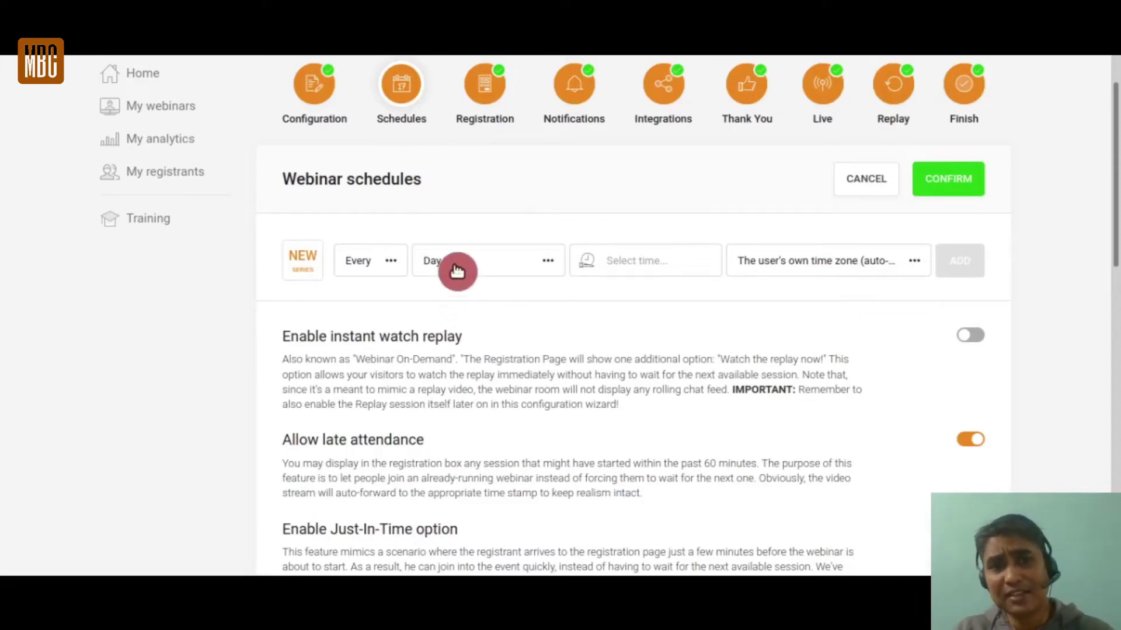
left_click(530, 268)
scroll(528, 365, "down", 3)
scroll(528, 366, "up", 3)
left_click(649, 266)
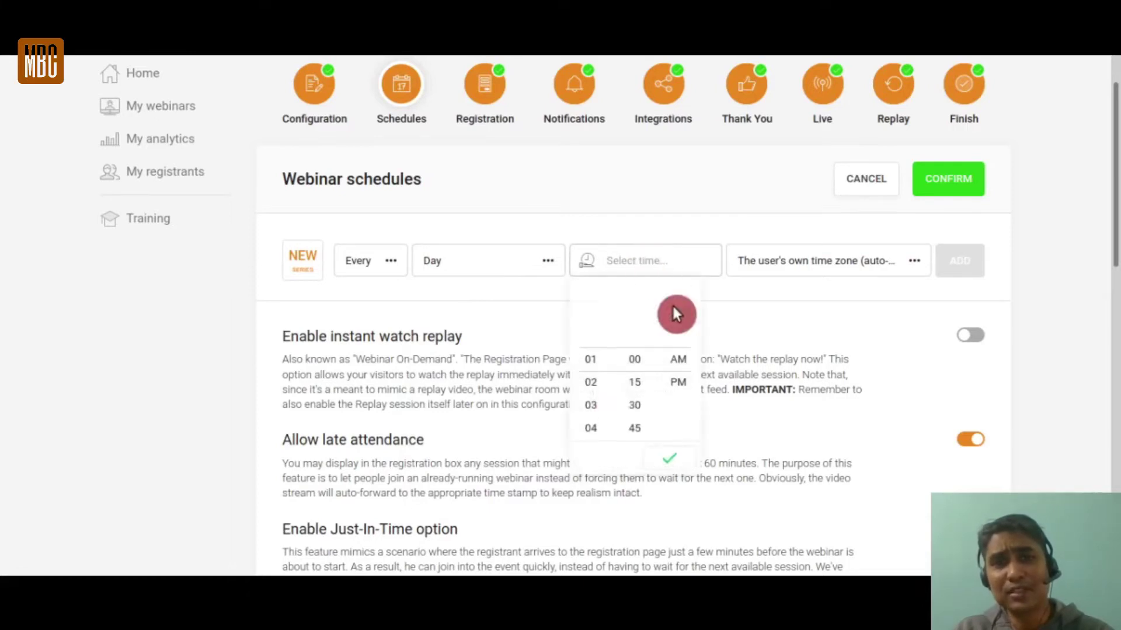
left_click(810, 274)
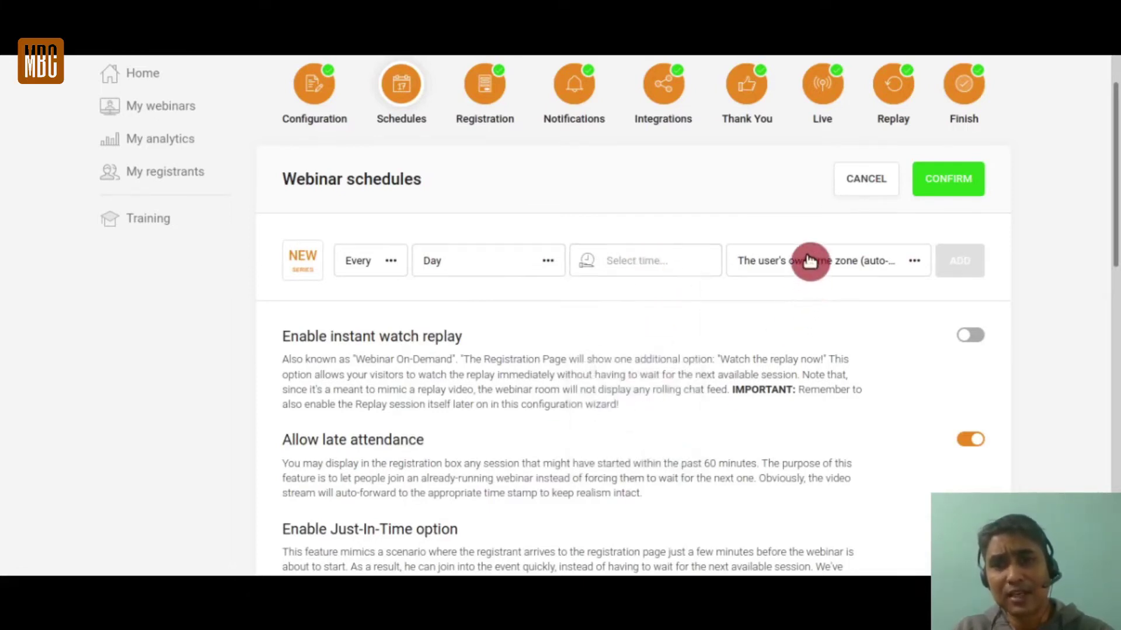
left_click(809, 259)
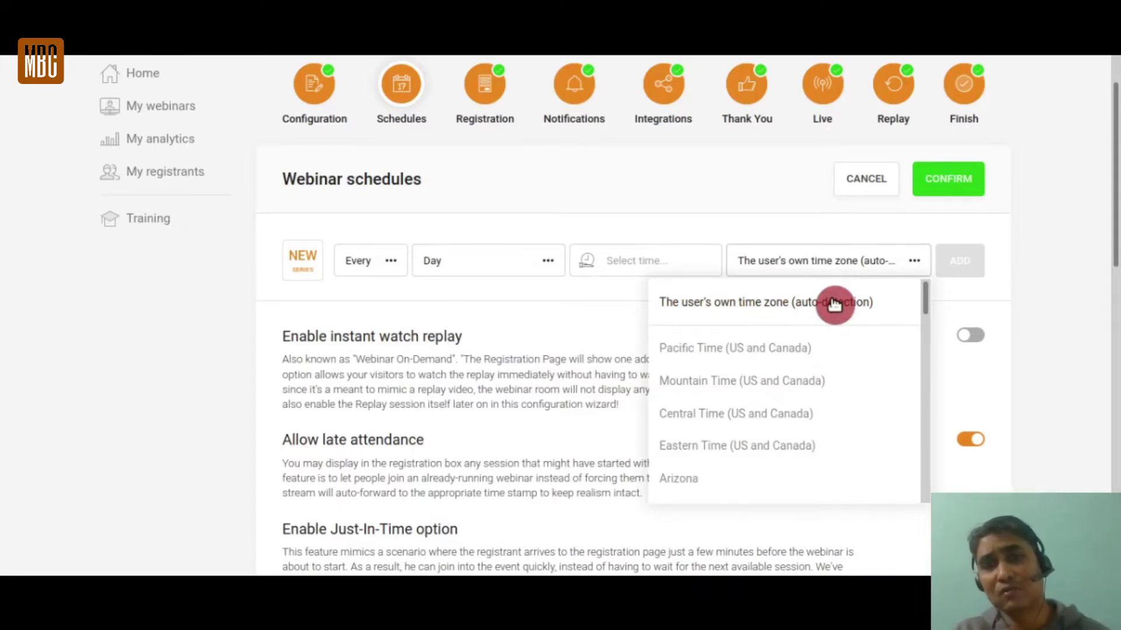
left_click(598, 331)
Step: Review the instant watch replay, late attendance and Just-In-Time options in the webinar schedules
scroll(543, 343, "down", 2)
scroll(542, 342, "up", 2)
scroll(543, 341, "down", 3)
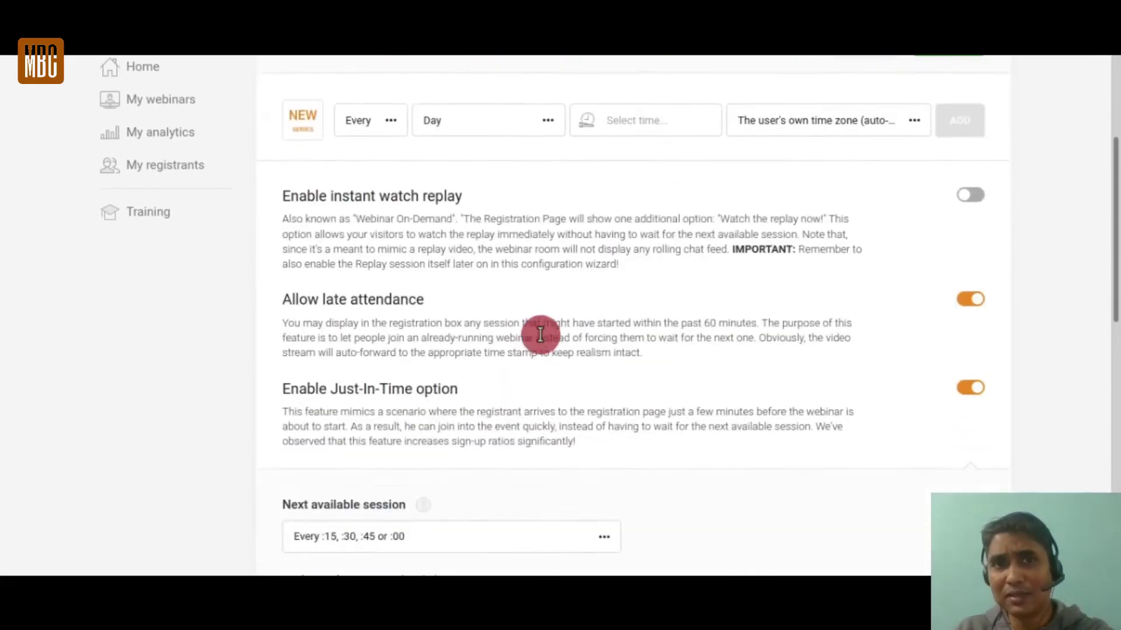
scroll(541, 333, "down", 1)
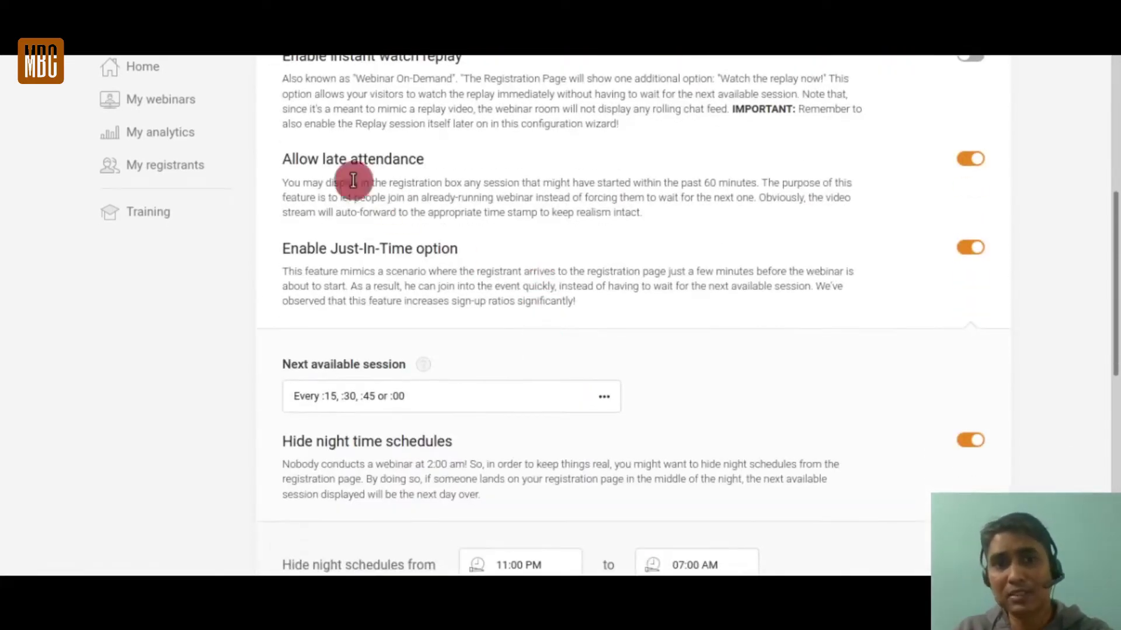
triple_click(318, 158)
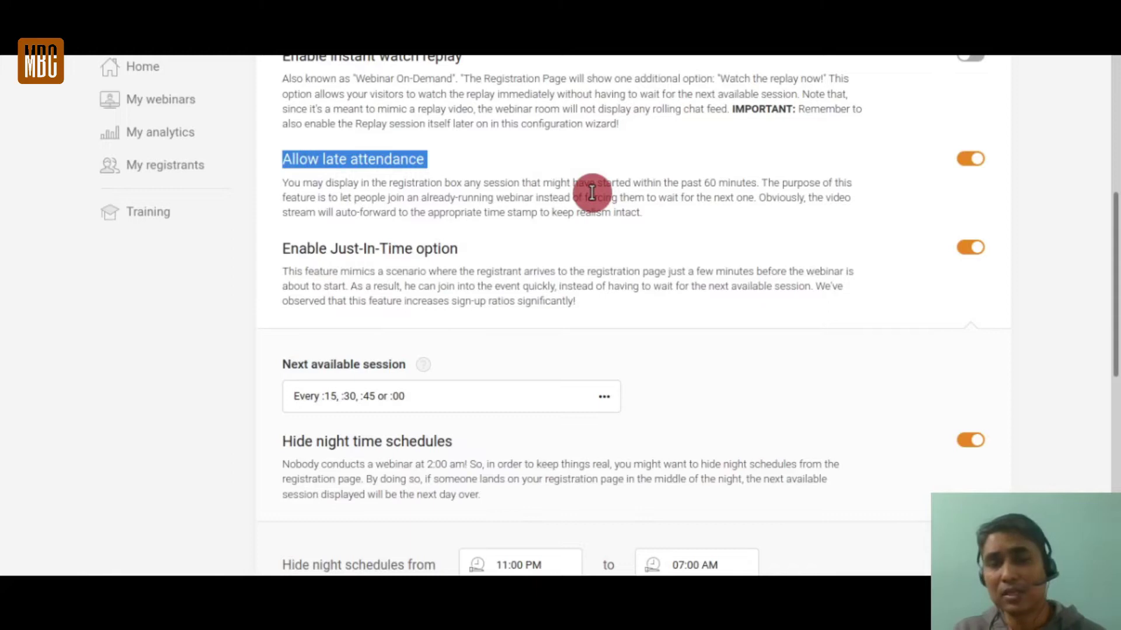
left_click_drag(475, 255, 279, 250)
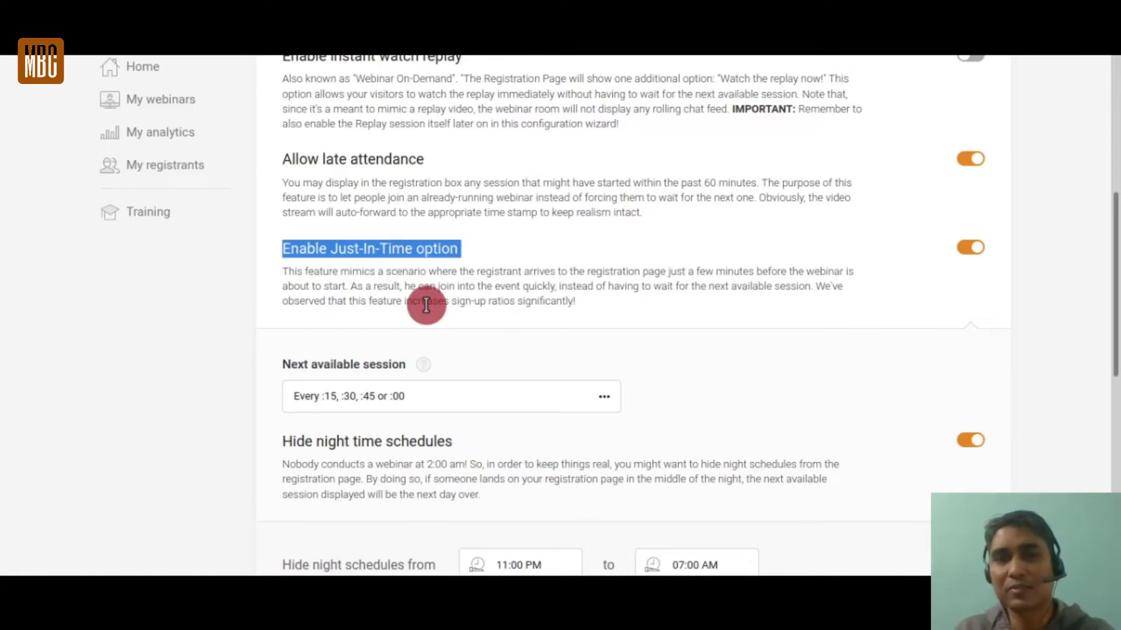
scroll(792, 241, "down", 3)
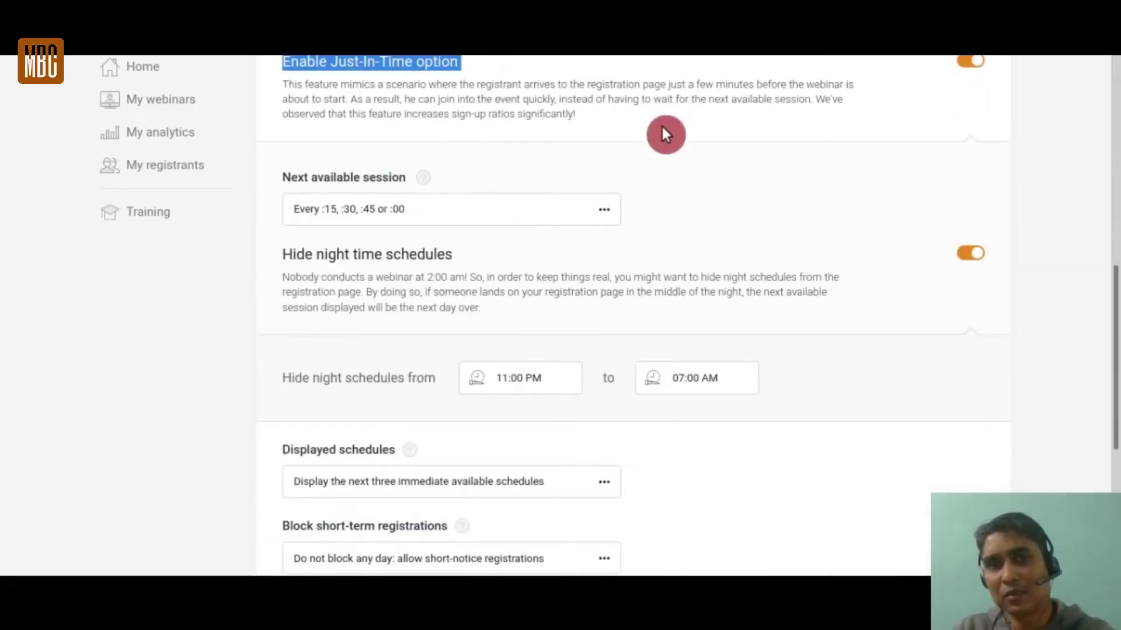
scroll(666, 128, "up", 2)
left_click(546, 230)
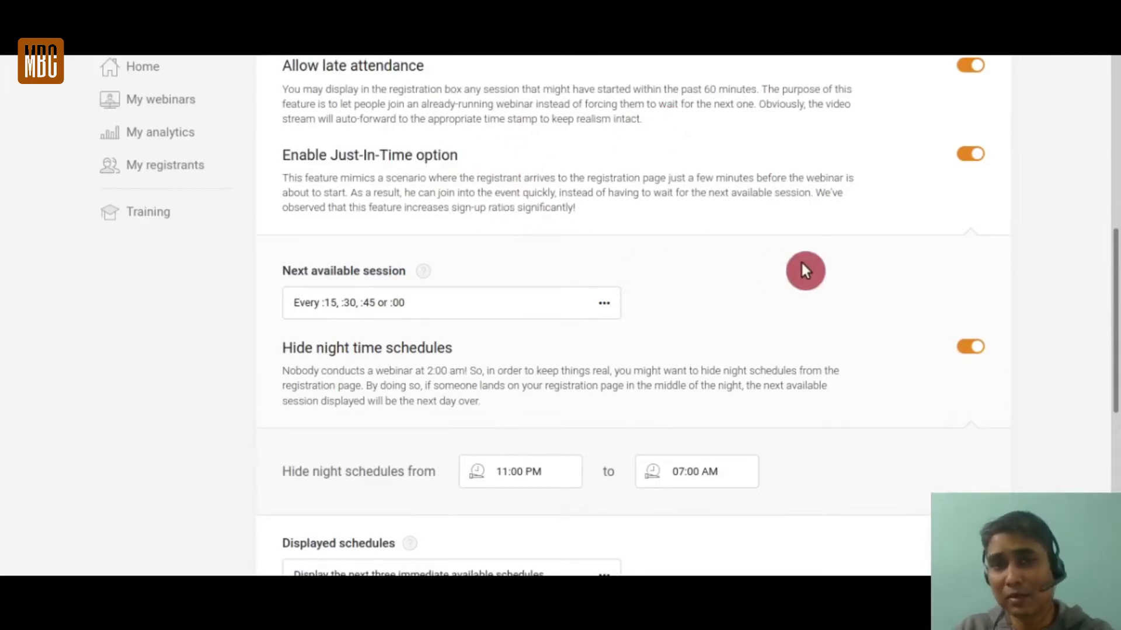
Step: Examine the interval choices for the next available session and the hours for hiding night time schedules
scroll(750, 220, "down", 2)
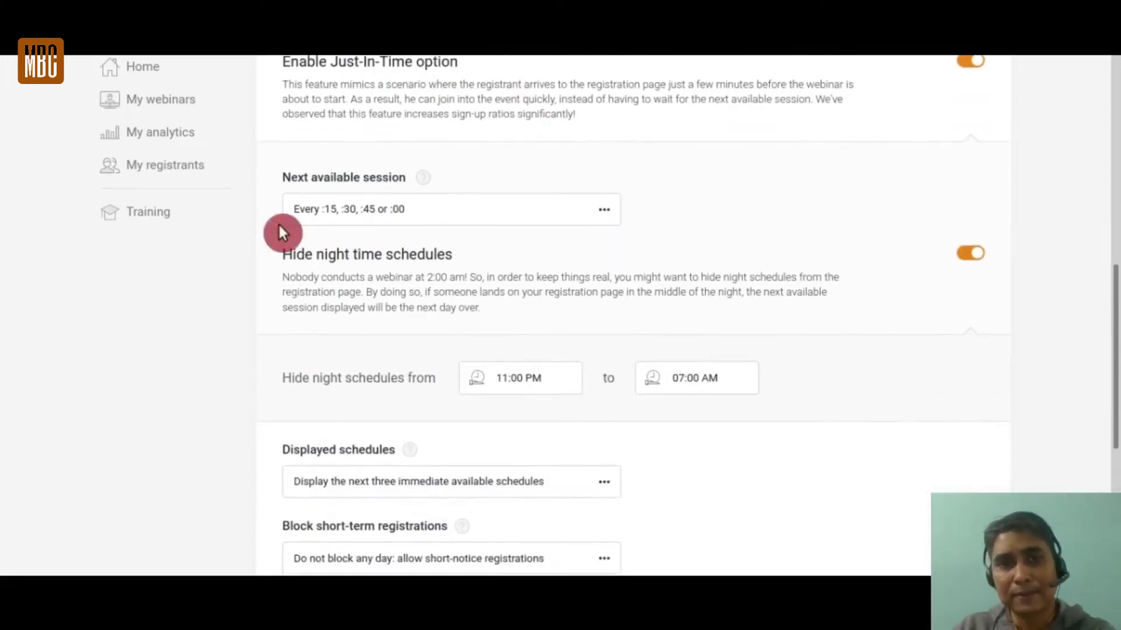
left_click(604, 213)
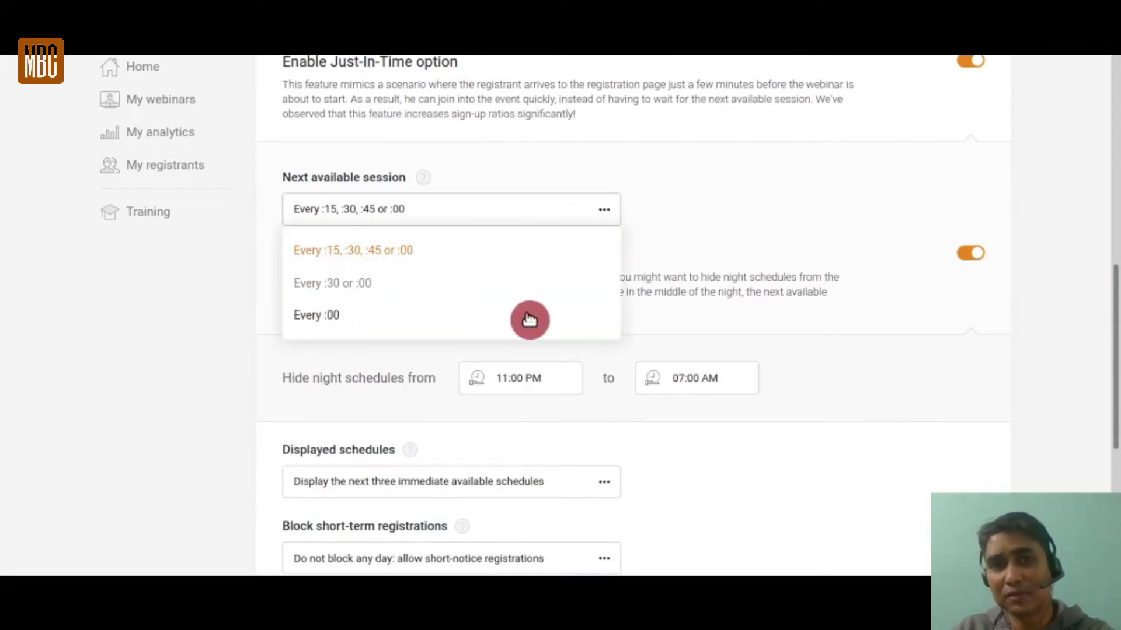
left_click(737, 182)
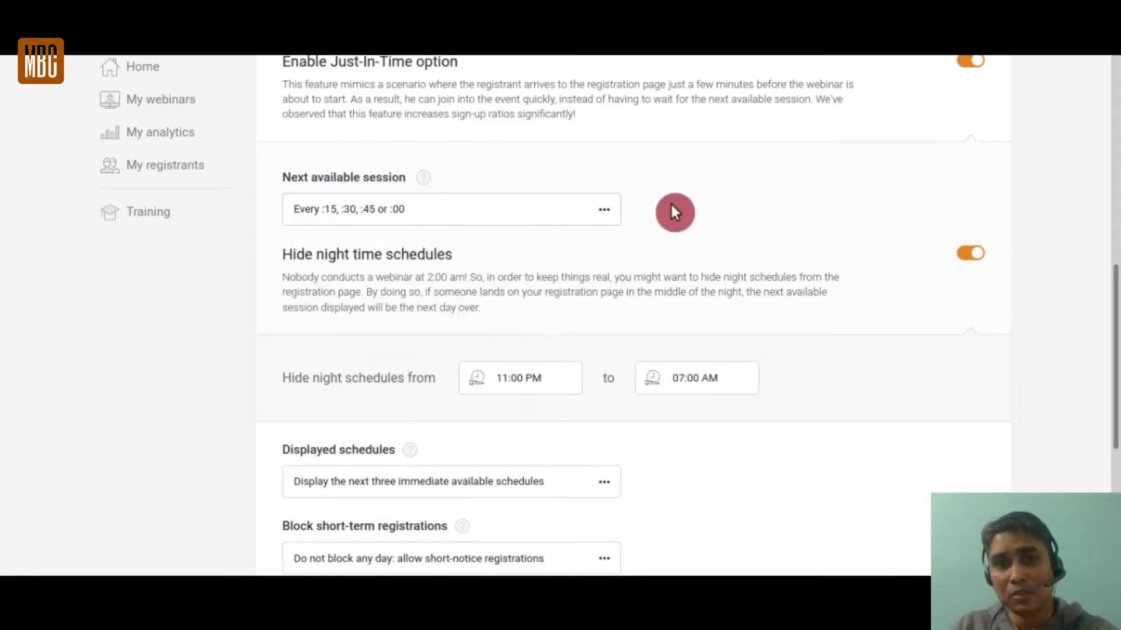
scroll(670, 205, "down", 2)
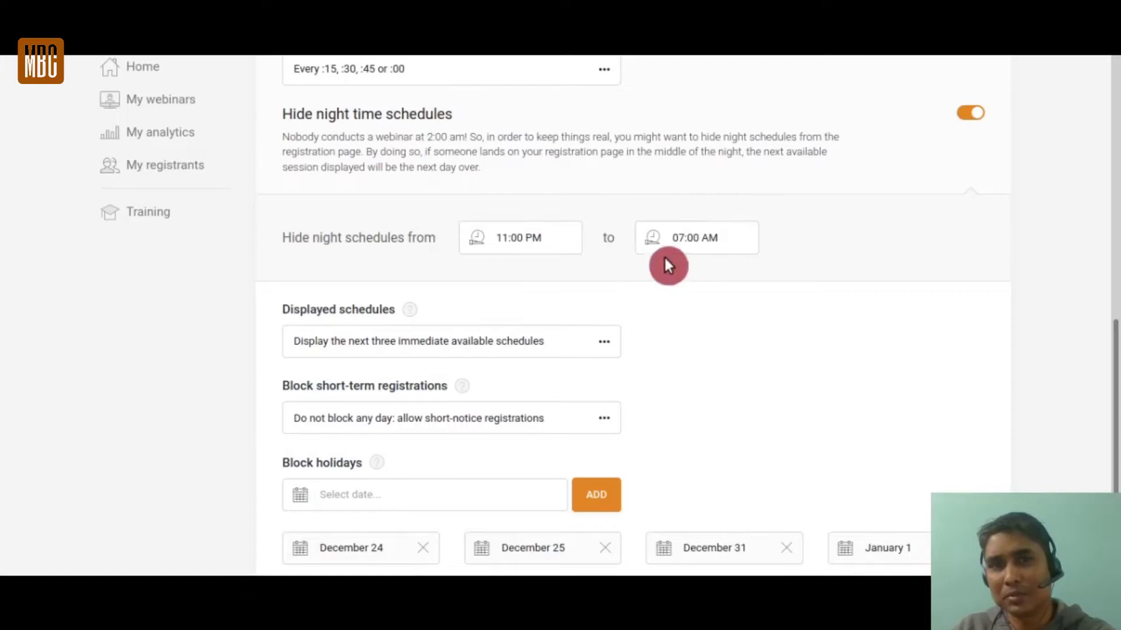
scroll(863, 238, "down", 3)
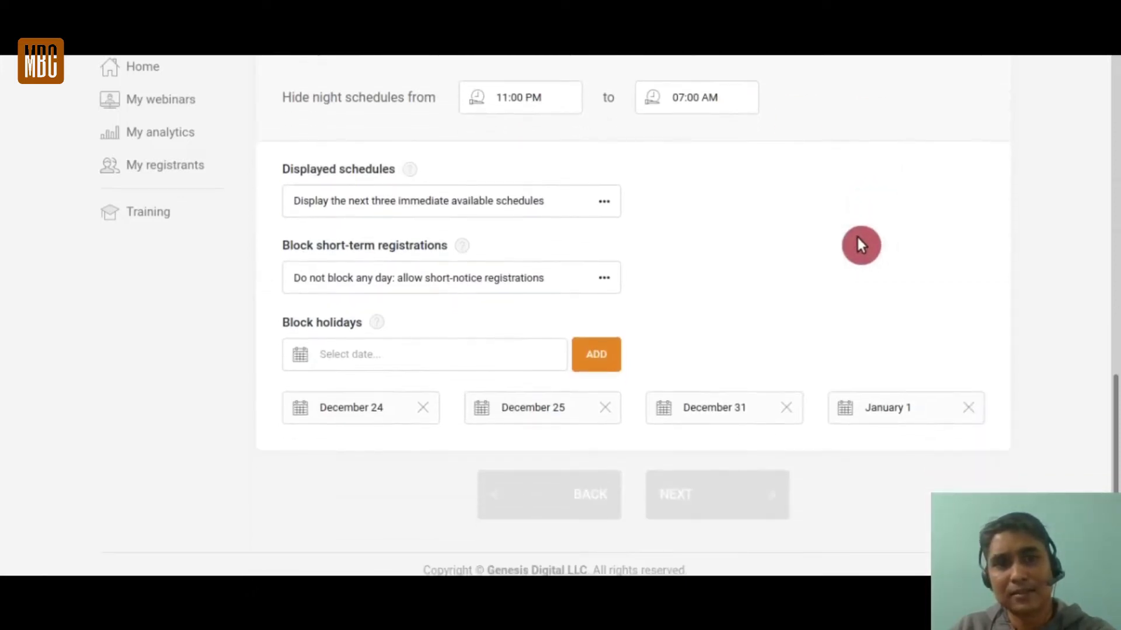
Step: Examine the Displayed schedules choices and review the short-term registration and holiday blocking settings
left_click(605, 202)
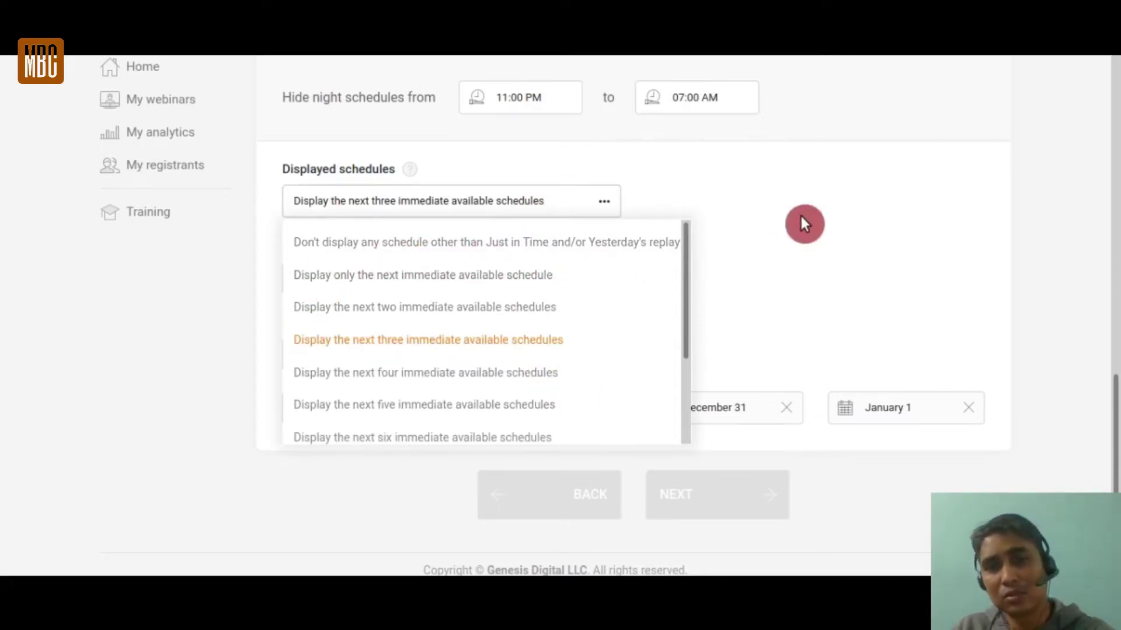
left_click(801, 218)
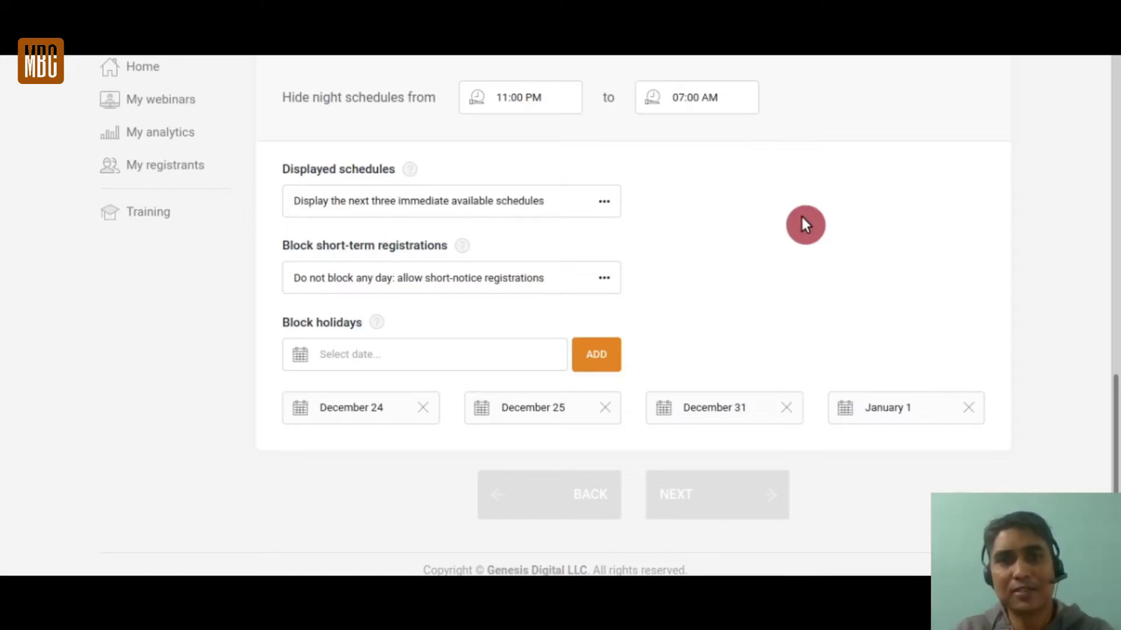
scroll(801, 218, "up", 4)
scroll(590, 240, "down", 3)
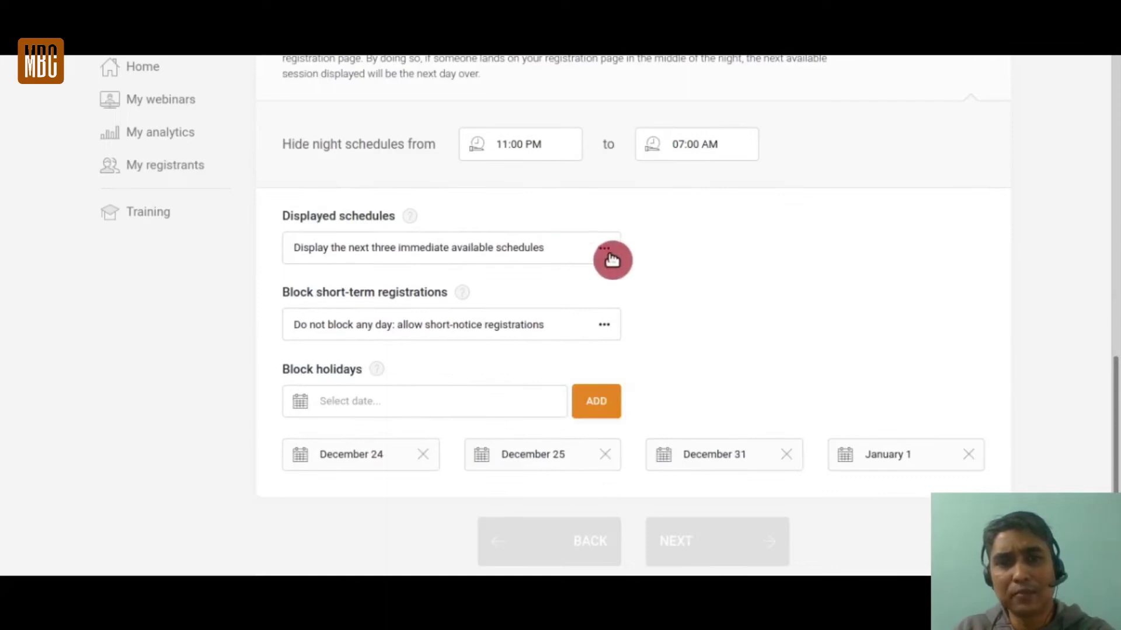
left_click(604, 250)
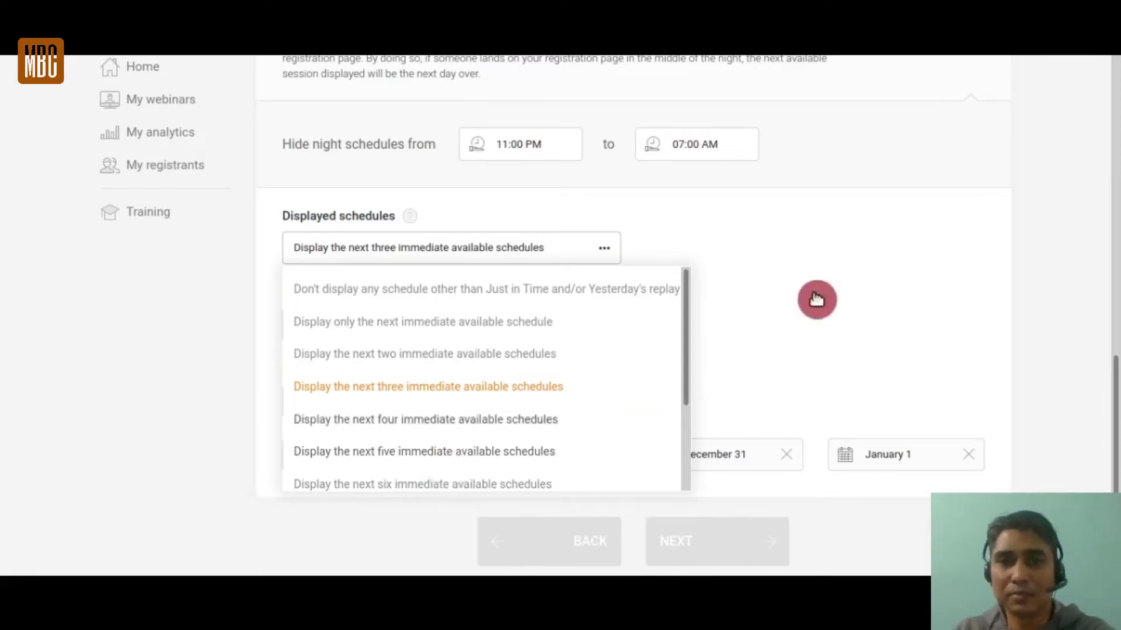
left_click(795, 310)
scroll(797, 313, "down", 2)
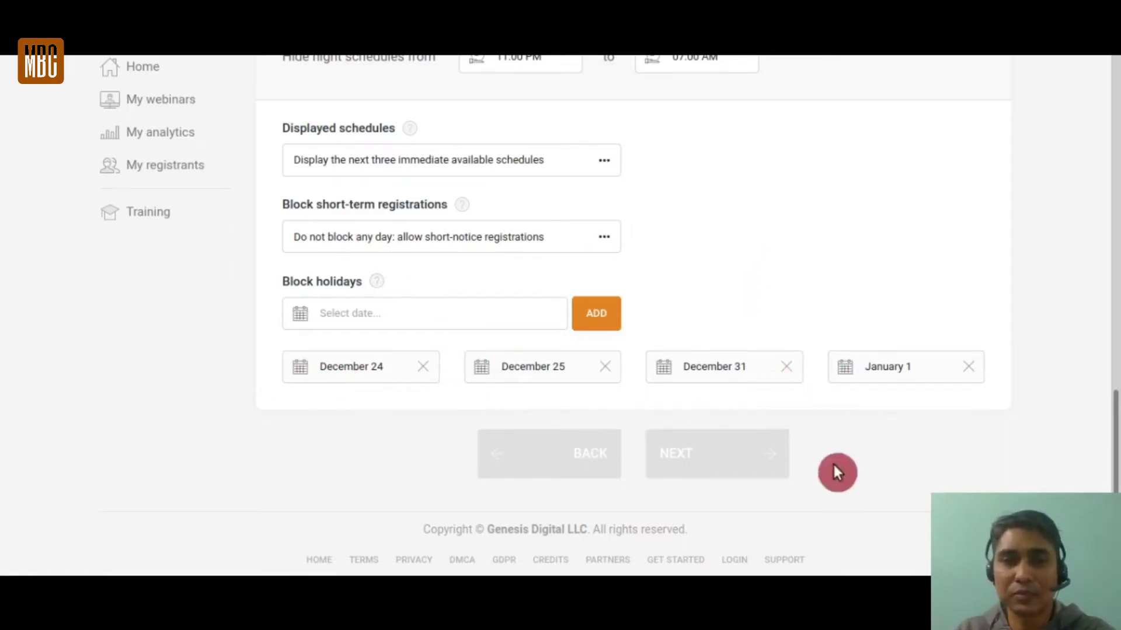
Step: Confirm the webinar schedules and continue to the Registration stage
scroll(895, 284, "up", 4)
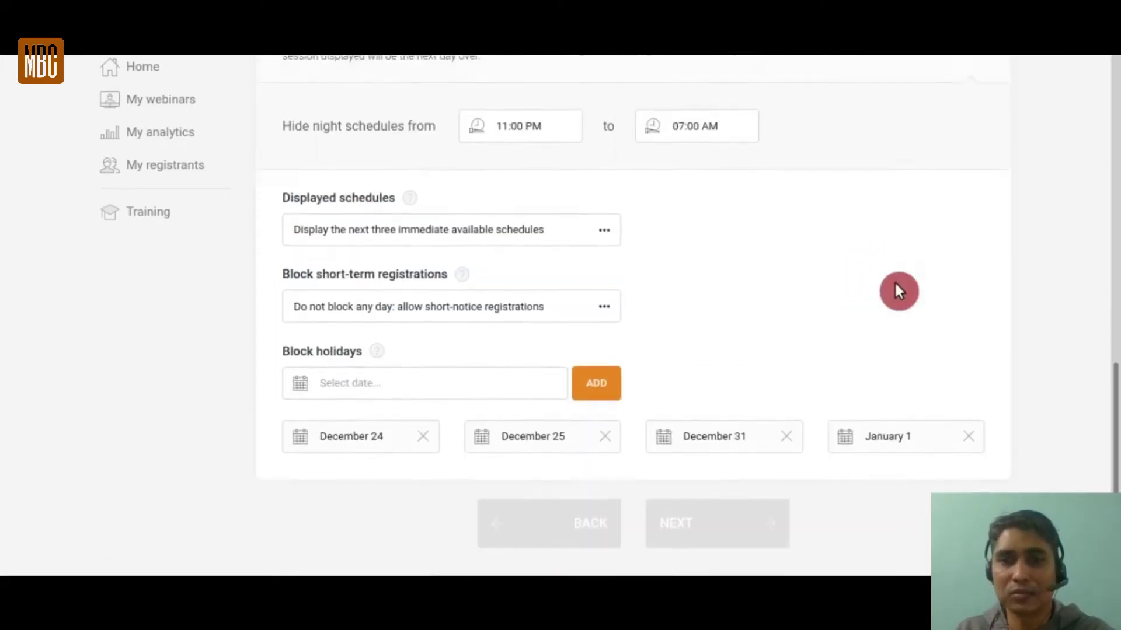
scroll(895, 290, "up", 5)
left_click(946, 188)
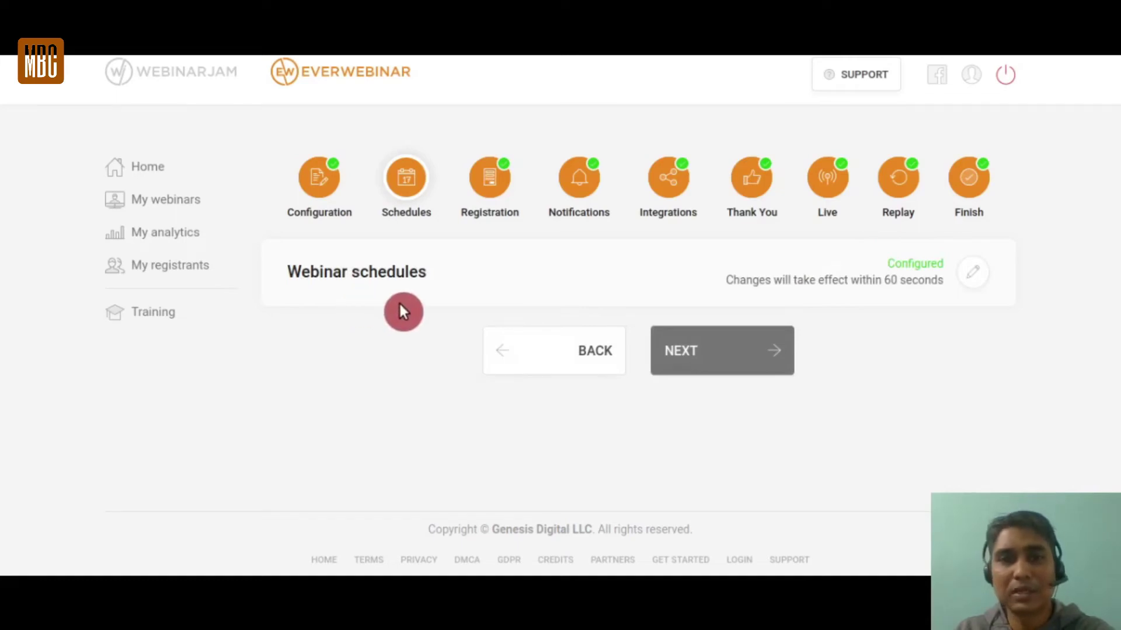
left_click(697, 353)
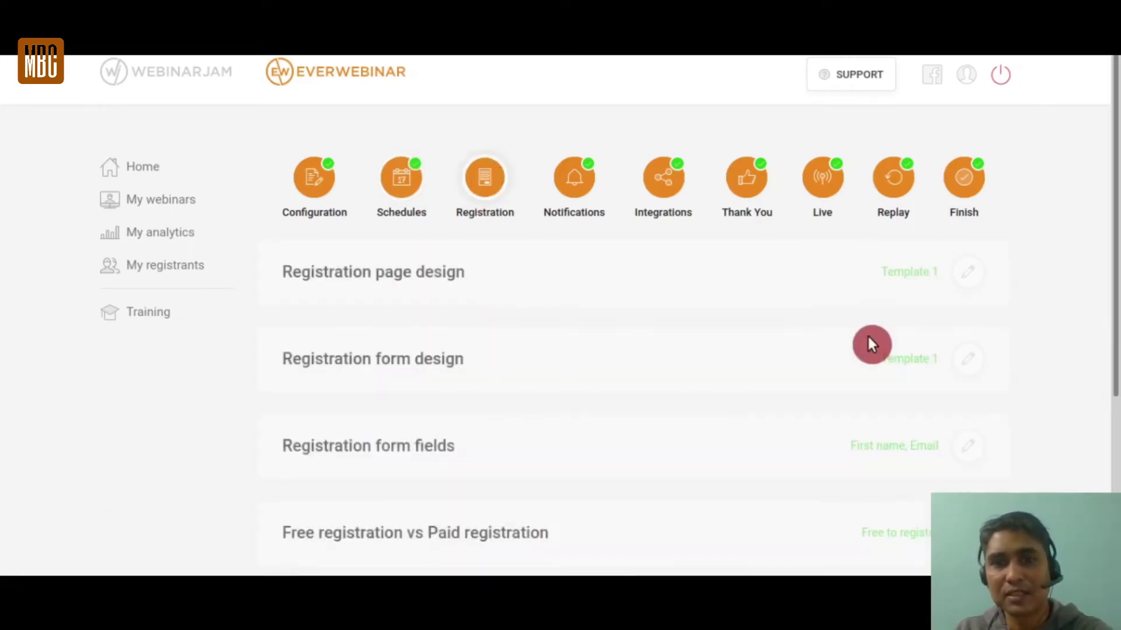
Step: Open the registration page design section and look over the available page templates
scroll(759, 282, "down", 2)
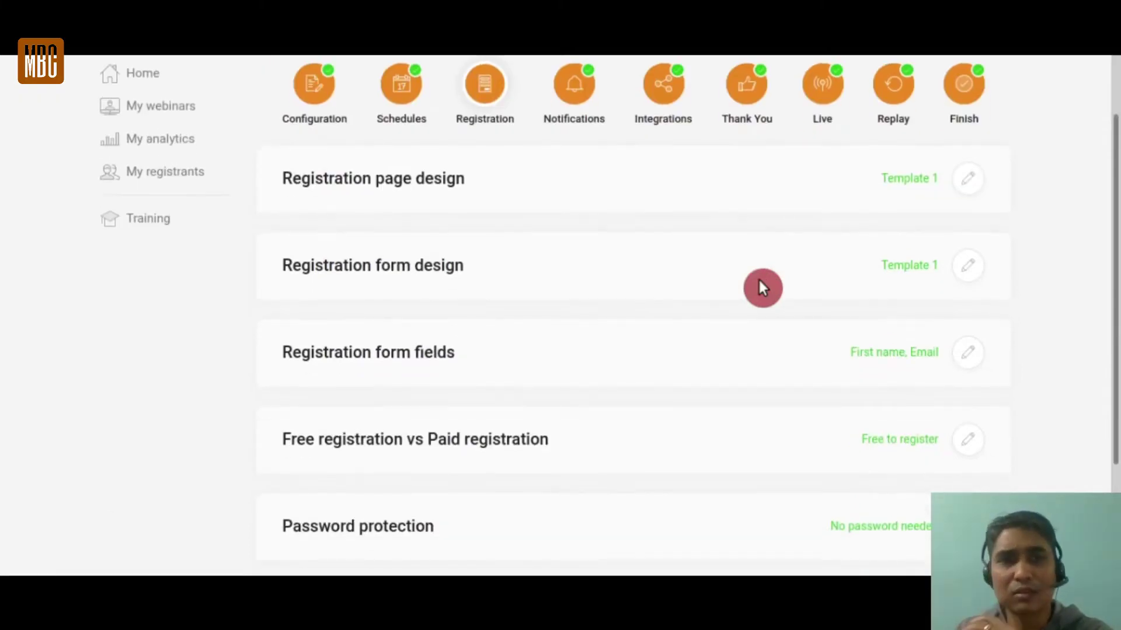
left_click(970, 183)
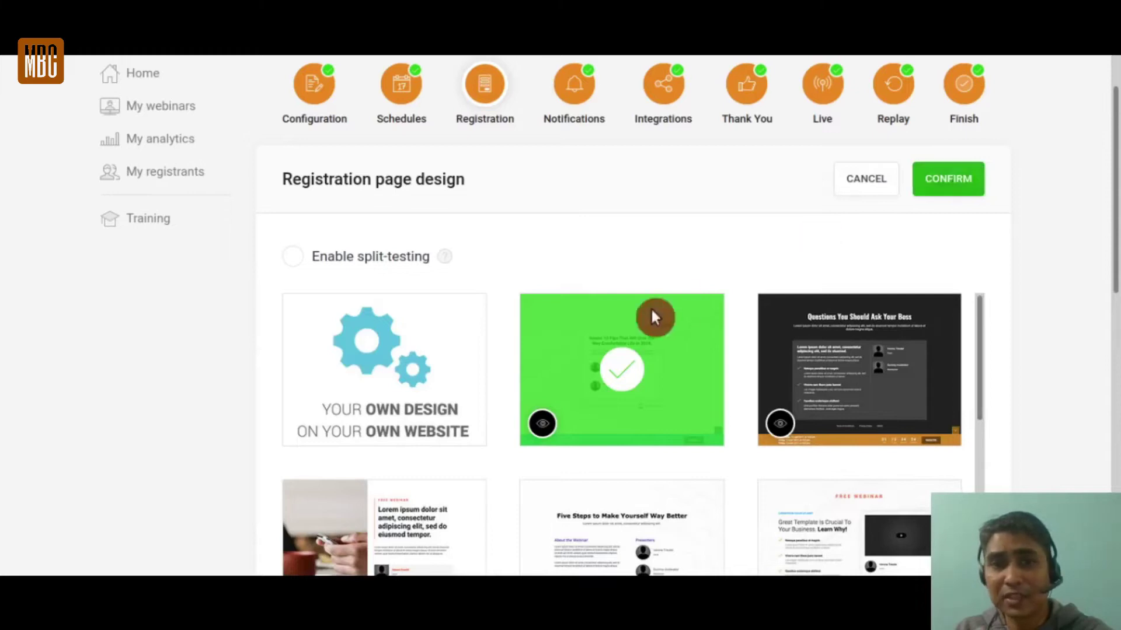
left_click(891, 355)
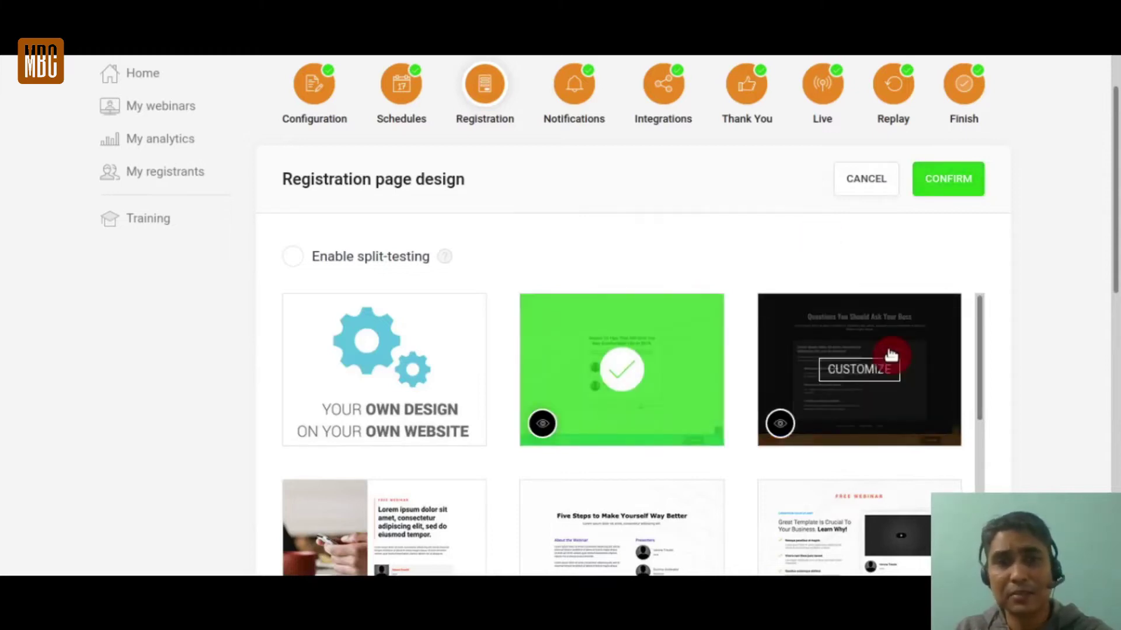
Step: Enable split-testing for the registration page and set variation B's share to 40%
left_click(298, 258)
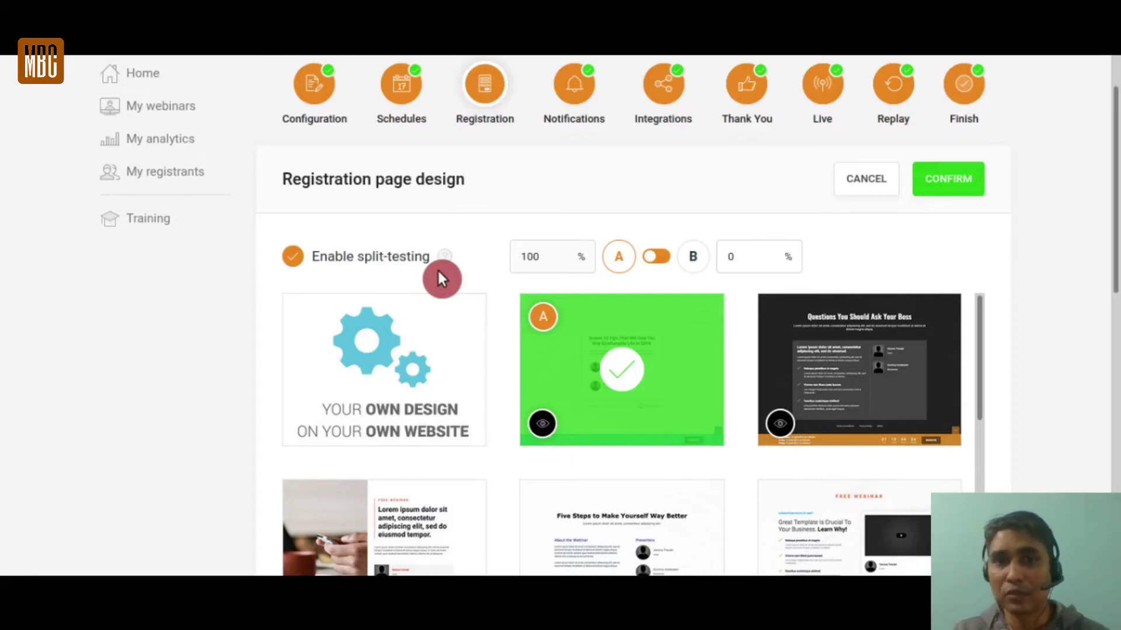
type("50")
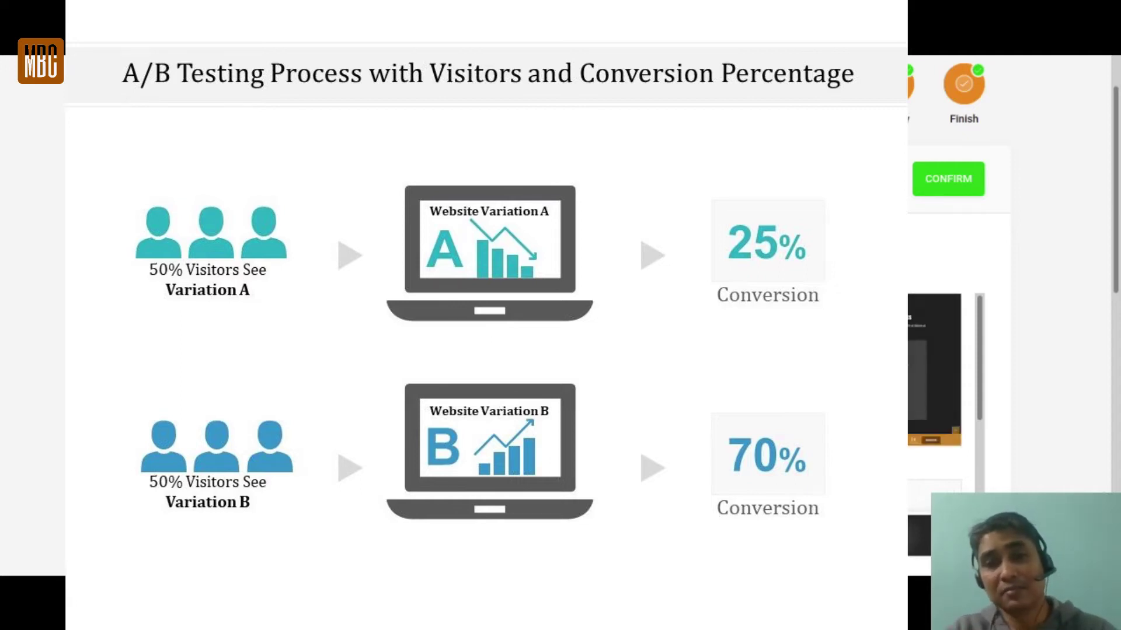
type("40")
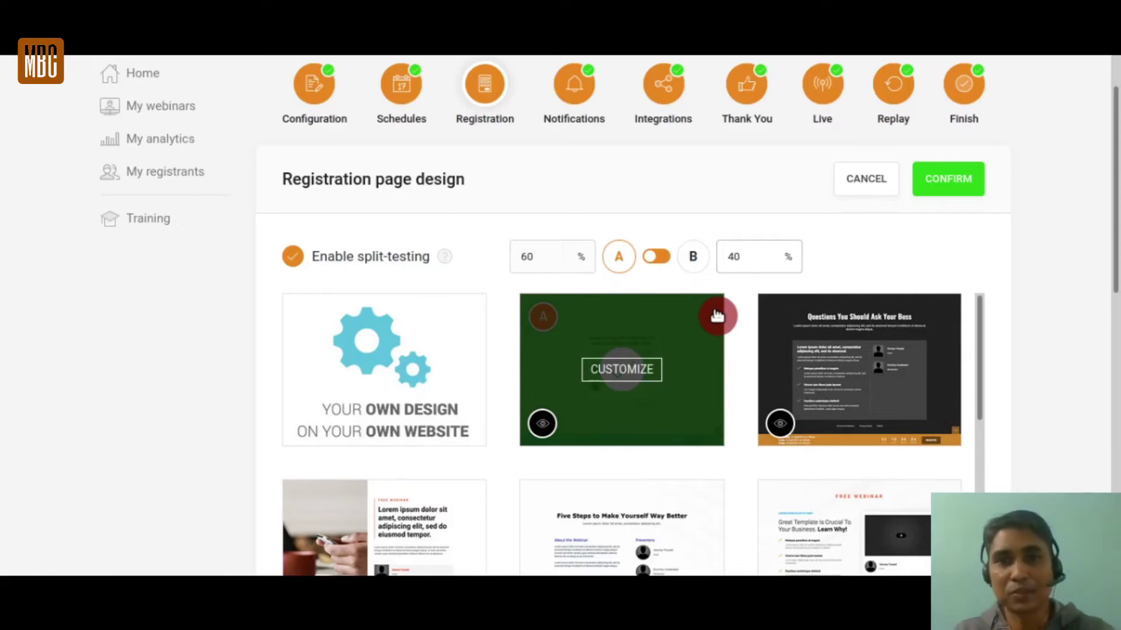
left_click(717, 316)
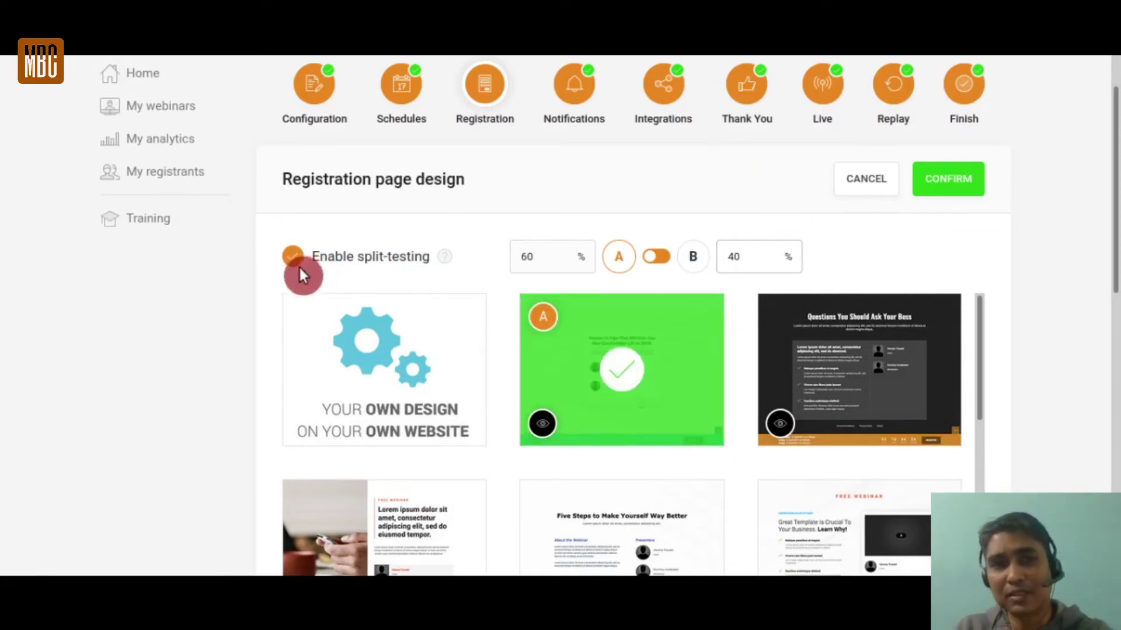
Step: Open the dark "Questions You Should Ask Your Boss" registration page template for customization and look over its editable sections
scroll(1029, 257, "down", 2)
scroll(1026, 255, "down", 2)
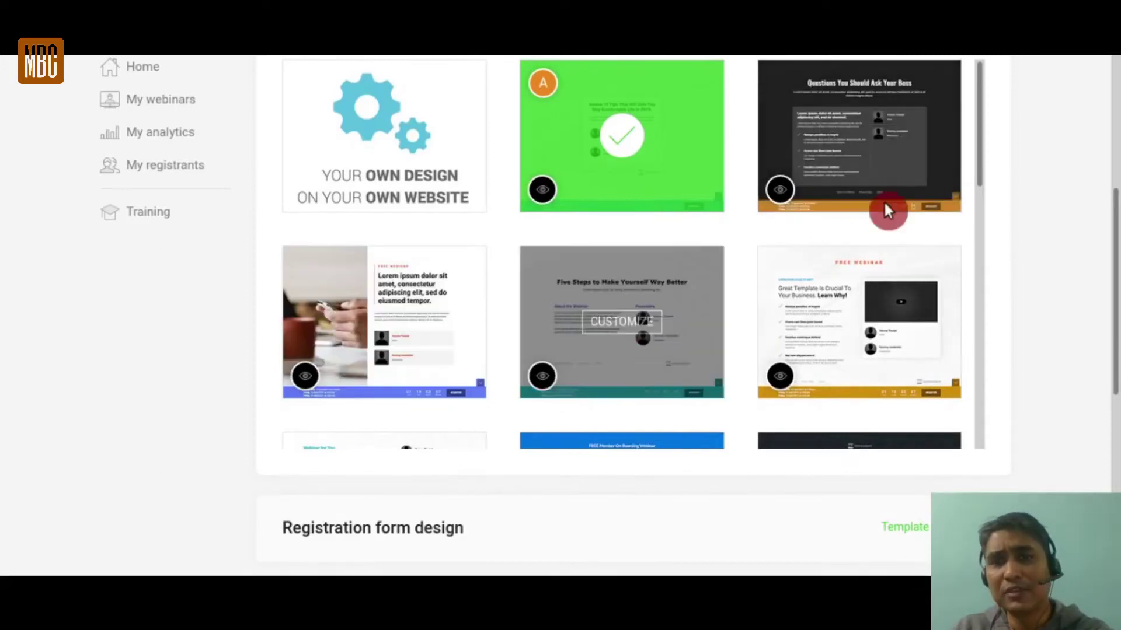
scroll(898, 269, "up", 2)
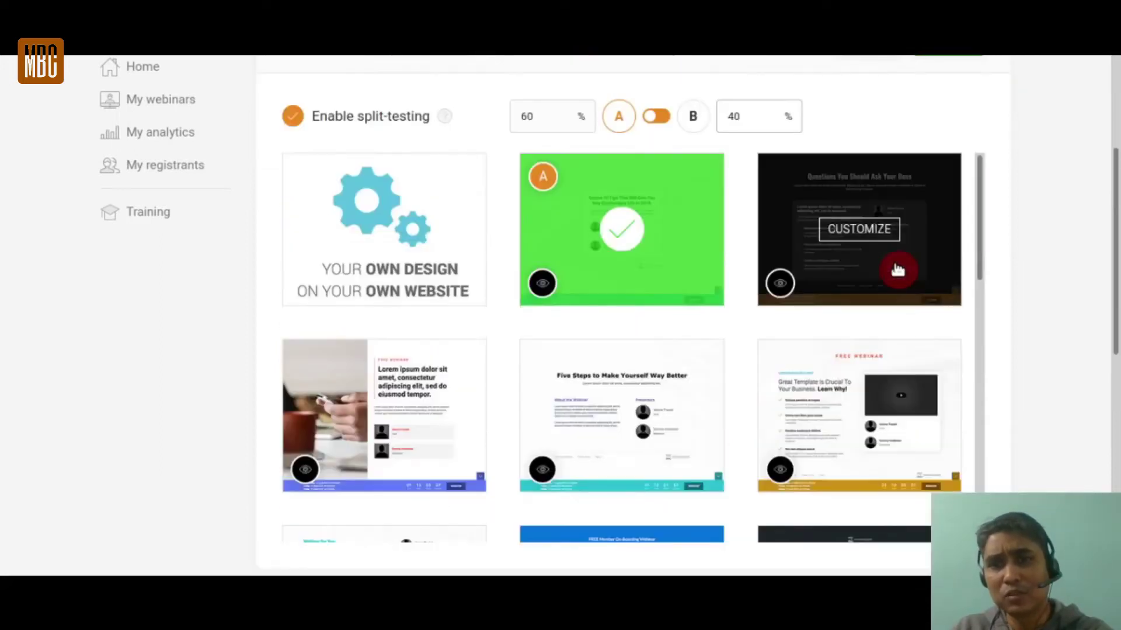
left_click(869, 233)
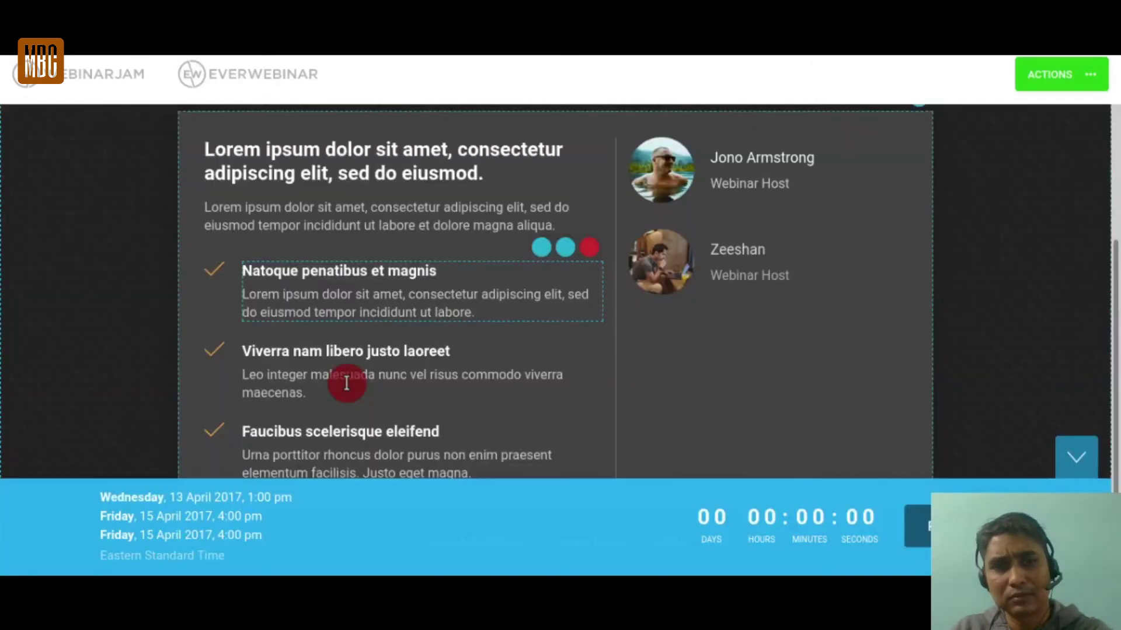
scroll(319, 281, "up", 3)
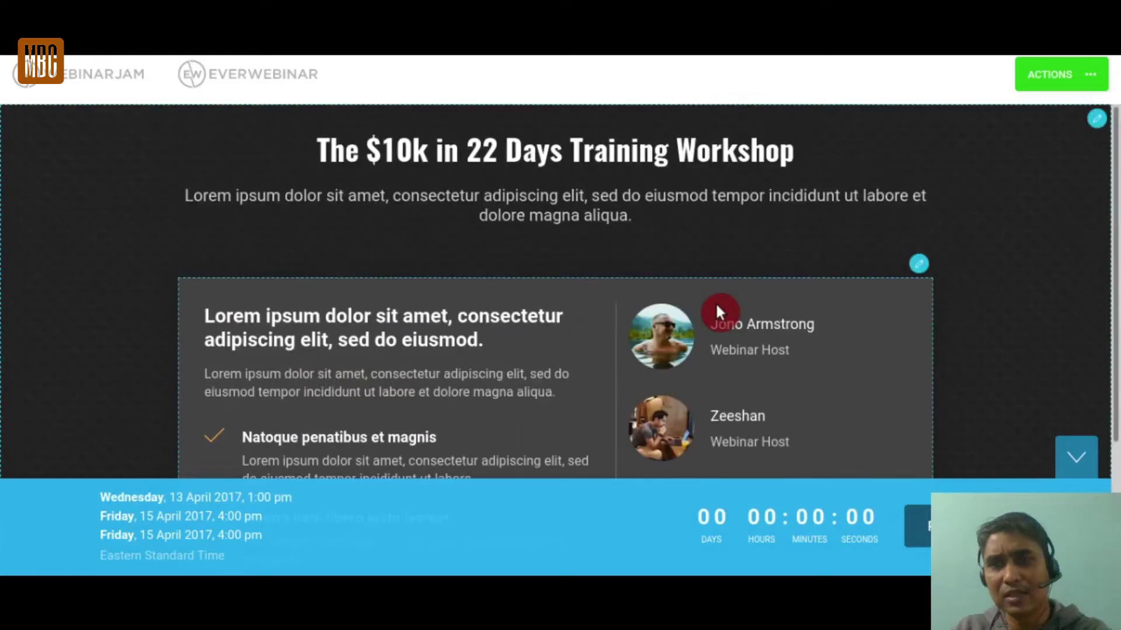
left_click(422, 277)
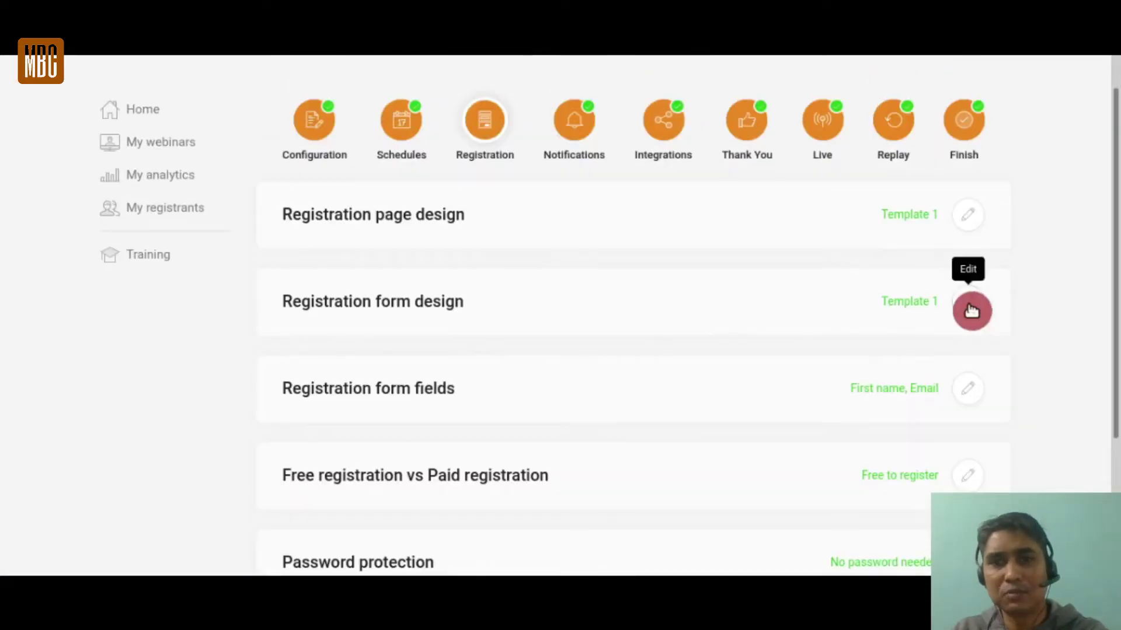
Step: Open the registration form design section, preview the second form template in full, and leave the section without changing the design
left_click(969, 302)
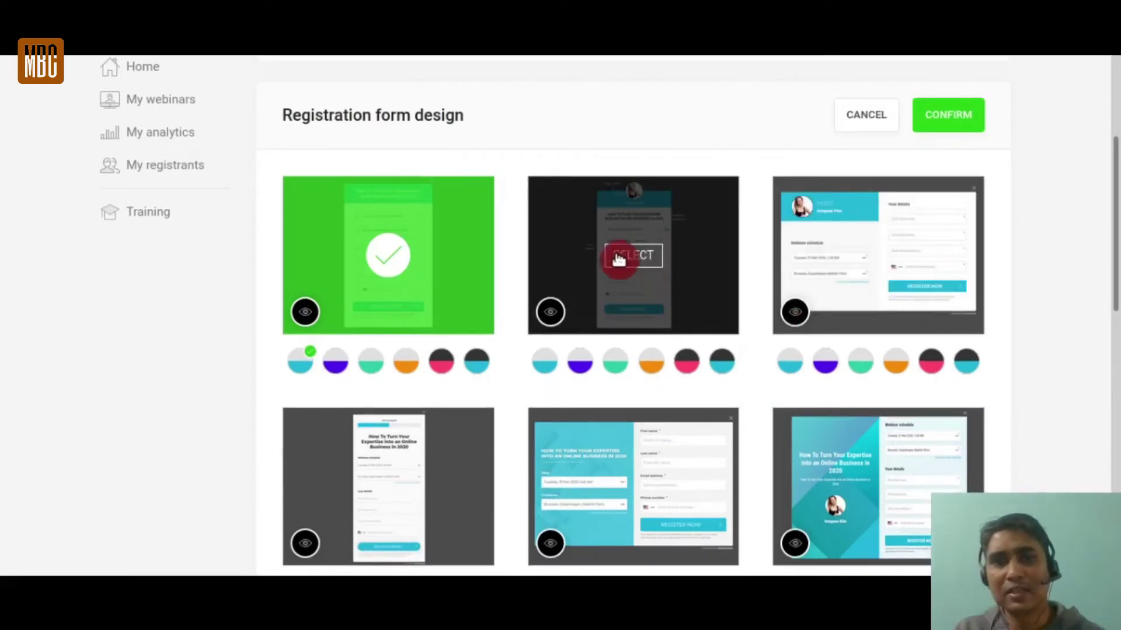
left_click(550, 312)
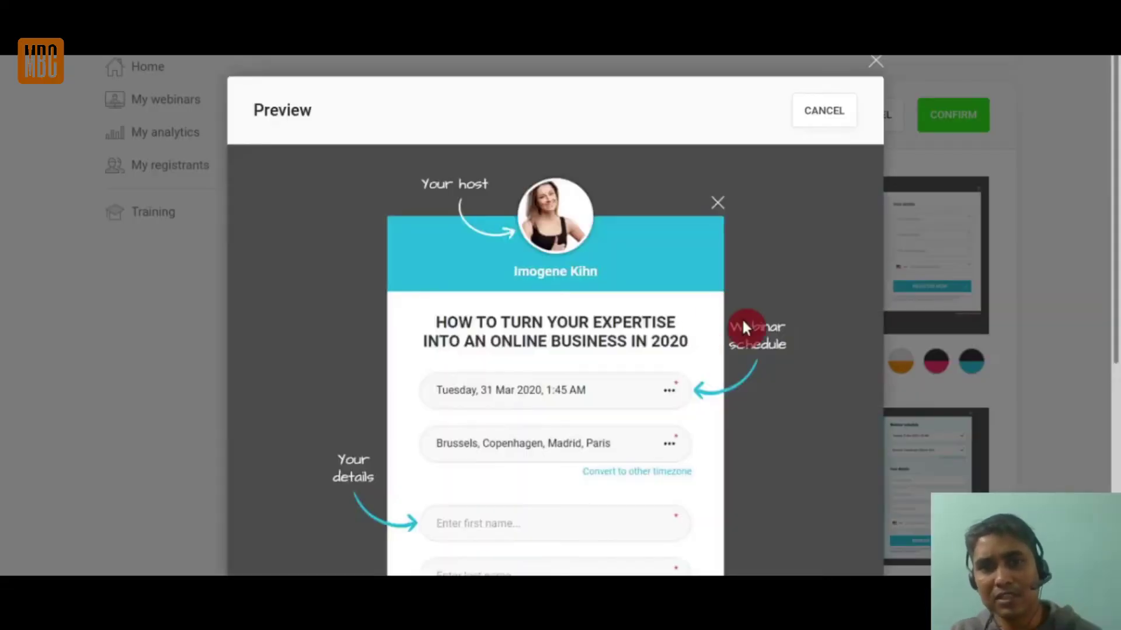
scroll(743, 328, "down", 5)
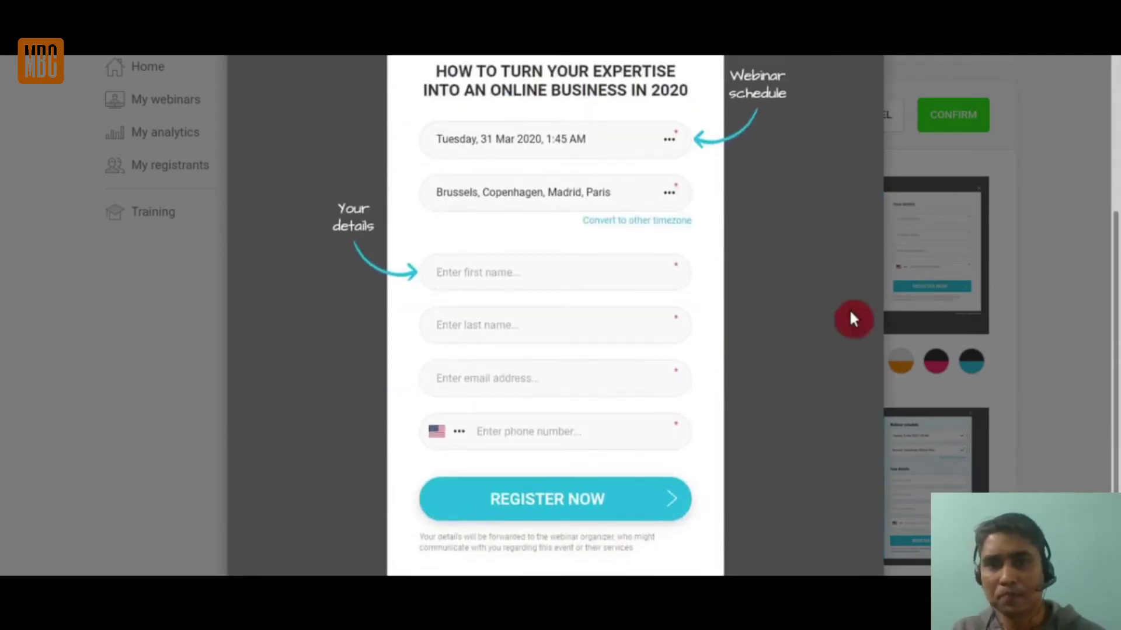
scroll(858, 308, "up", 5)
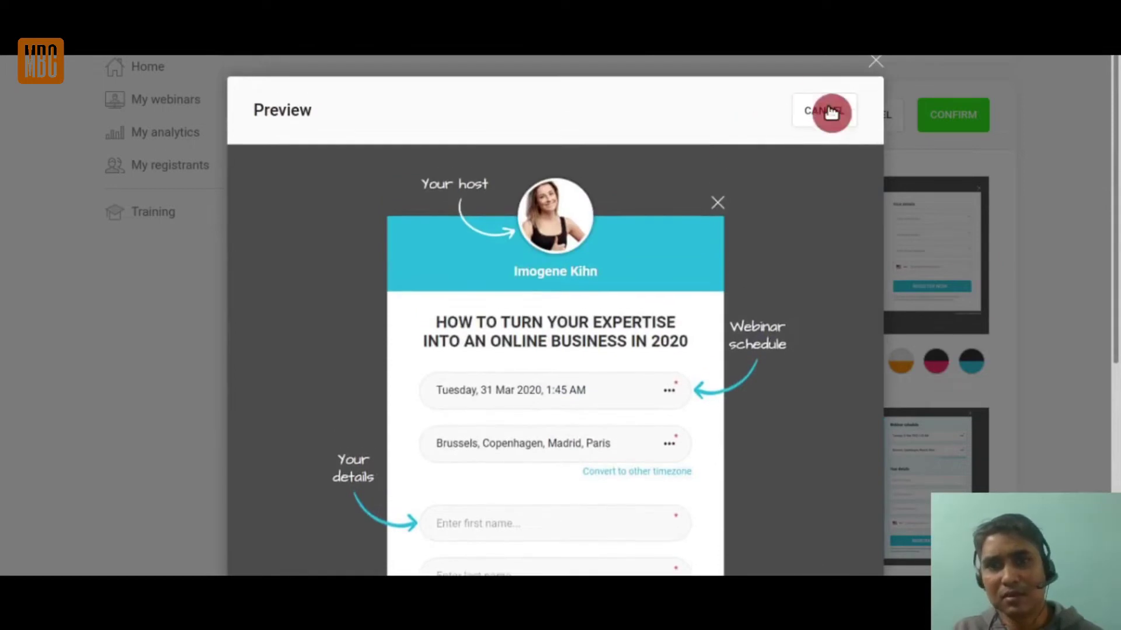
left_click(826, 110)
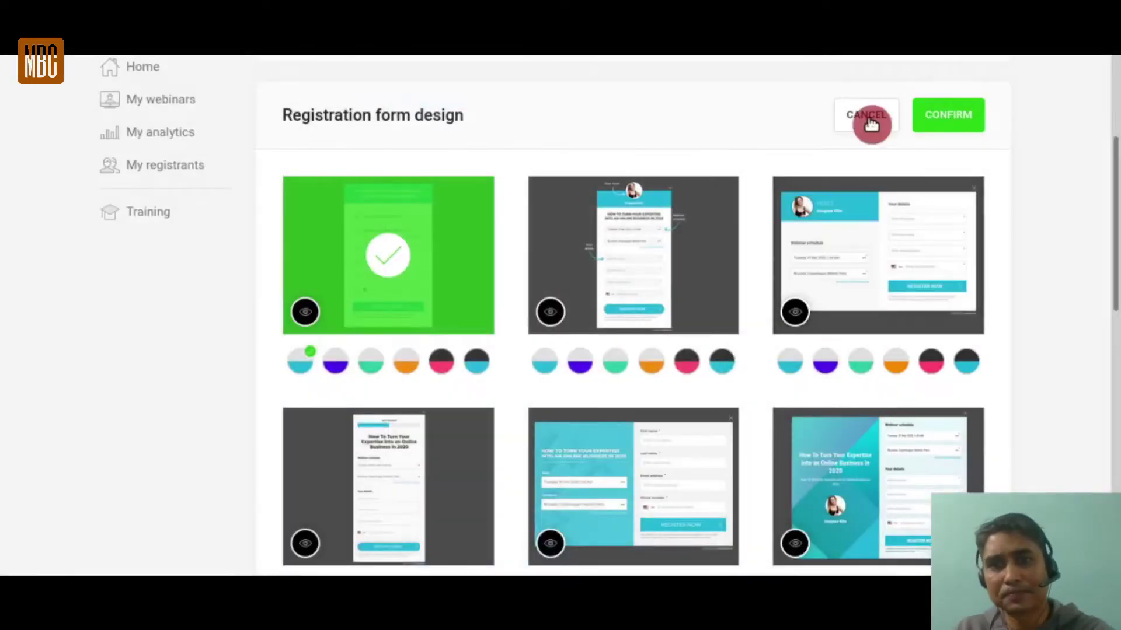
scroll(869, 260, "up", 2)
left_click(870, 216)
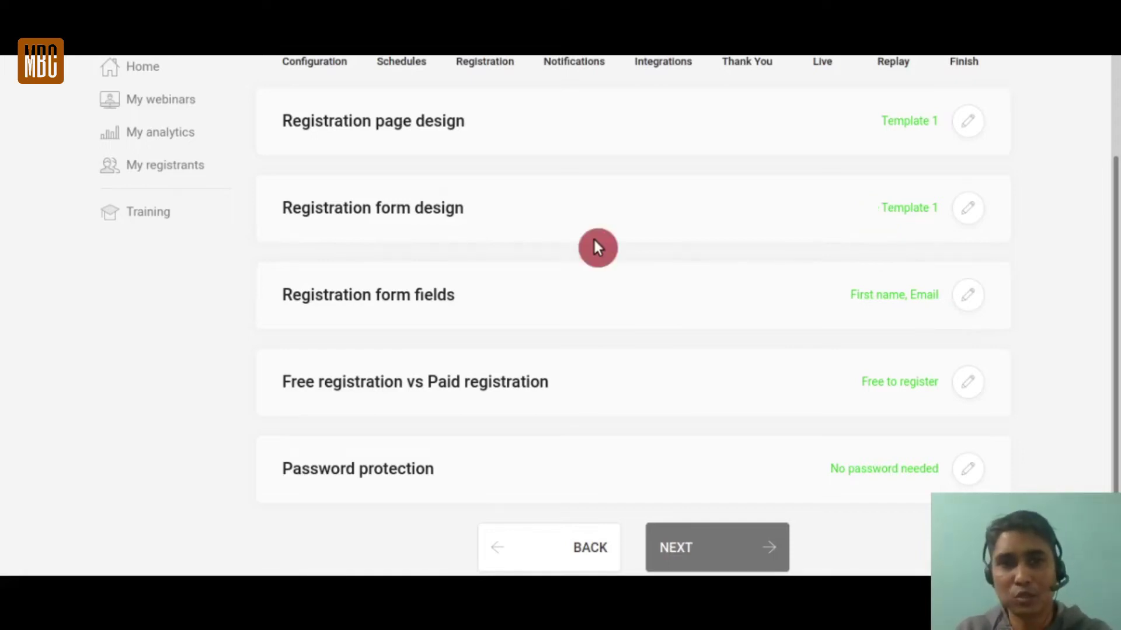
Step: Open the registration form fields section and examine the available fields and their mandatory settings
scroll(584, 222, "down", 2)
left_click(968, 202)
scroll(727, 201, "down", 2)
scroll(829, 228, "down", 1)
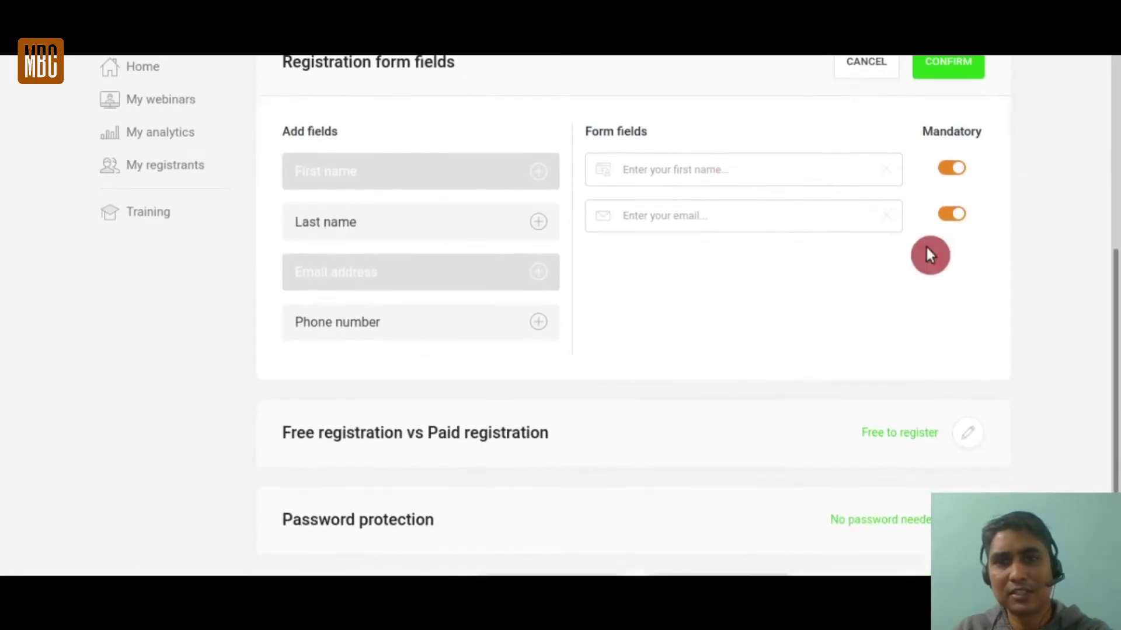
scroll(618, 275, "down", 1)
scroll(653, 280, "up", 5)
scroll(665, 303, "down", 2)
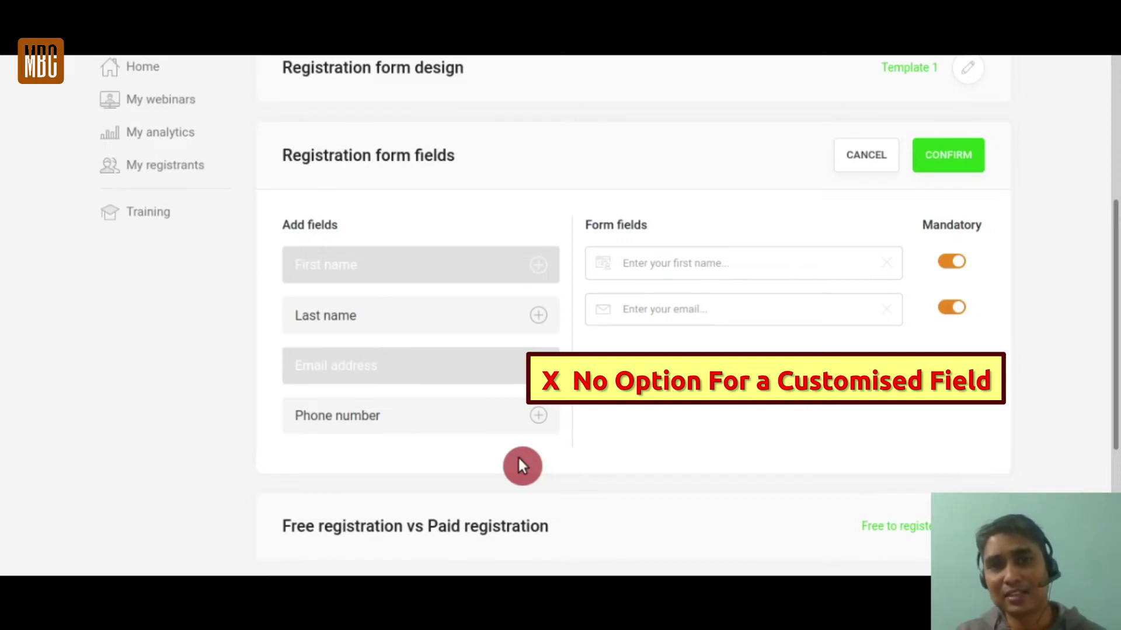
Step: Try adding a phone number field with the mandatory option to the registration form, remove it and discard the changes
left_click(549, 412)
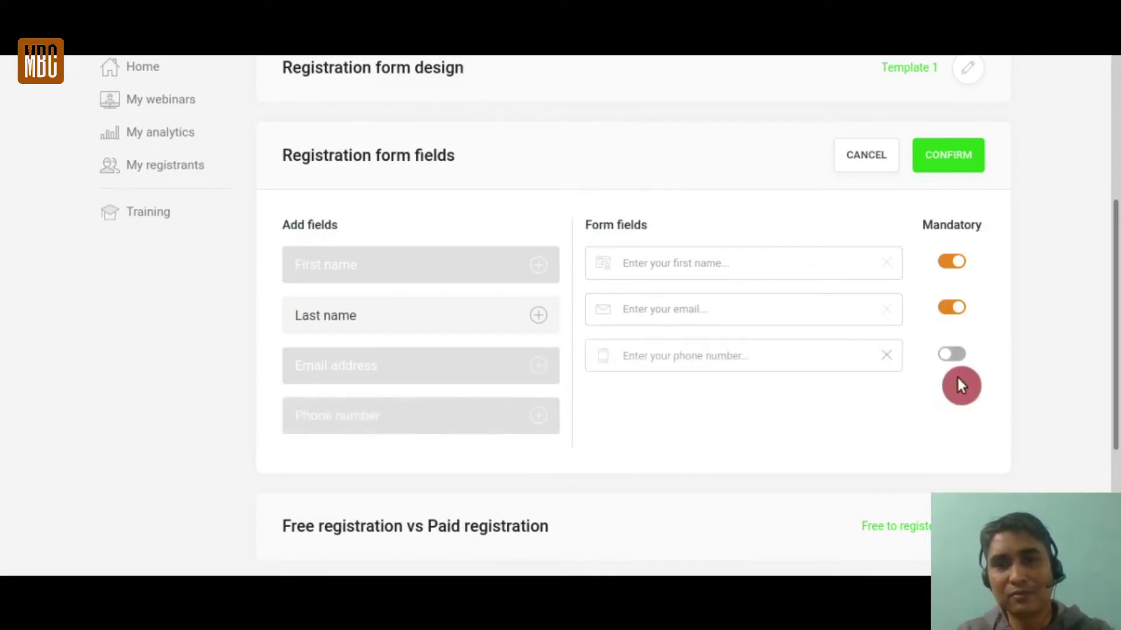
left_click(957, 356)
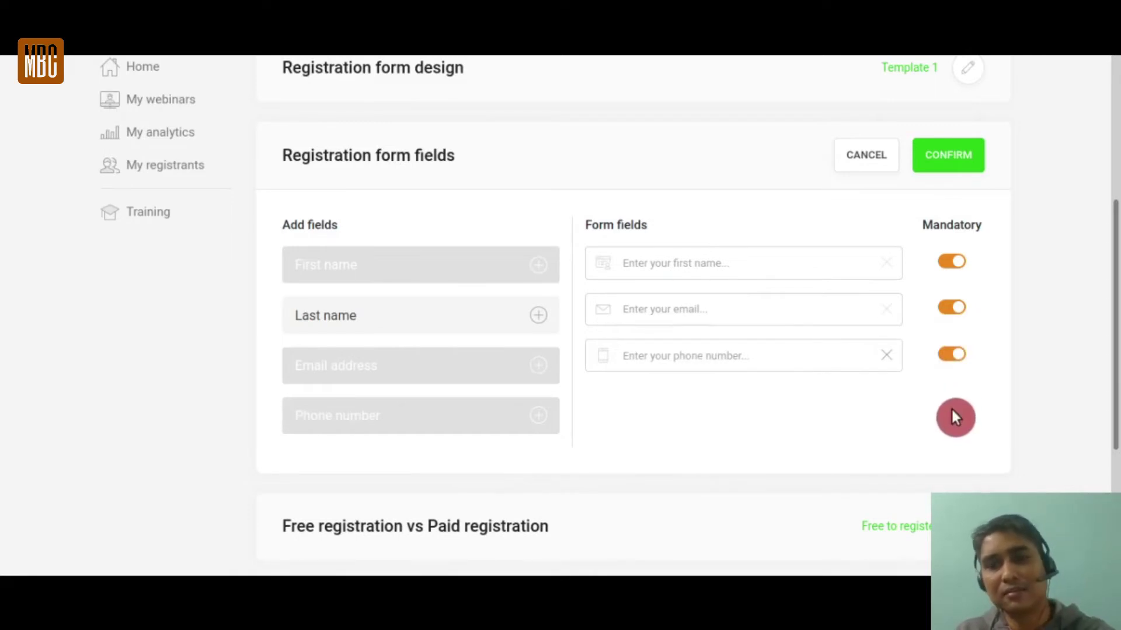
left_click(951, 359)
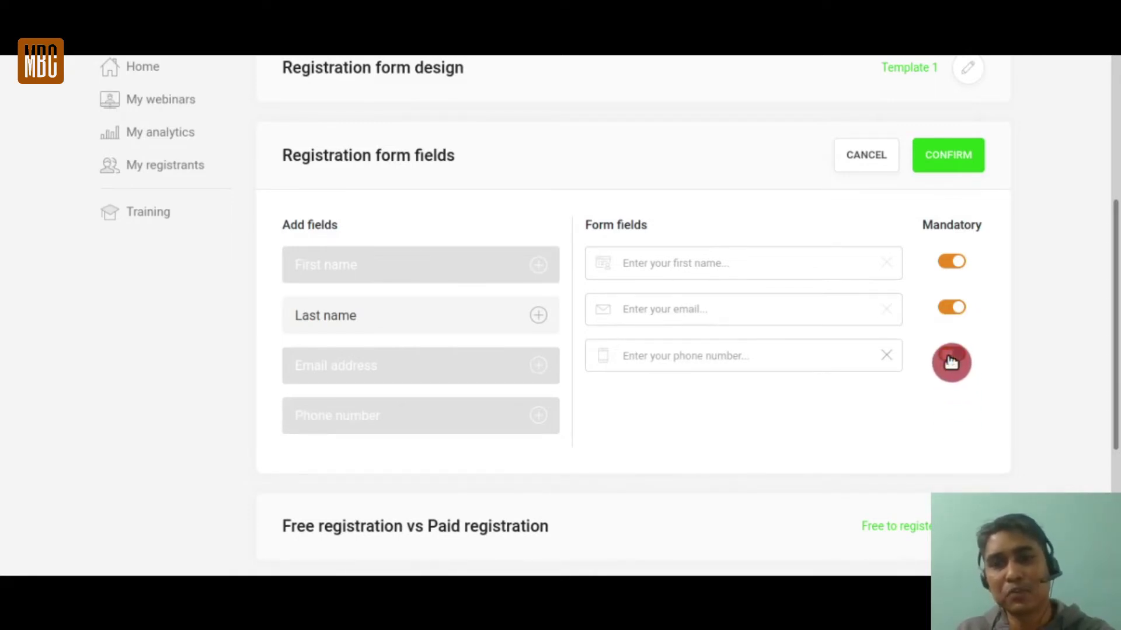
left_click(887, 358)
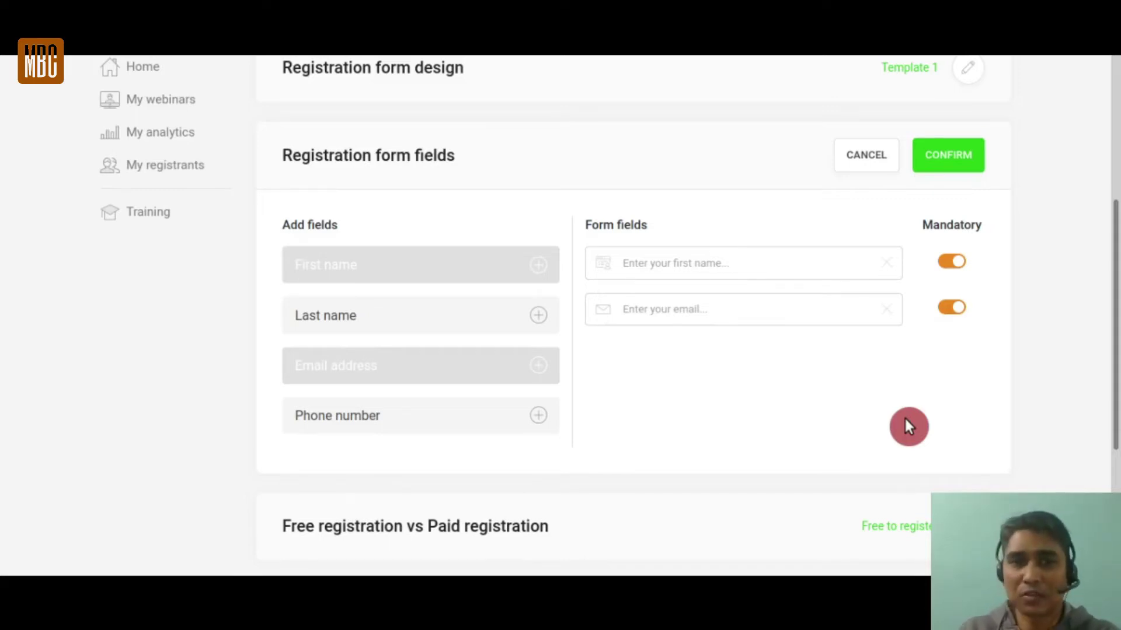
left_click(871, 157)
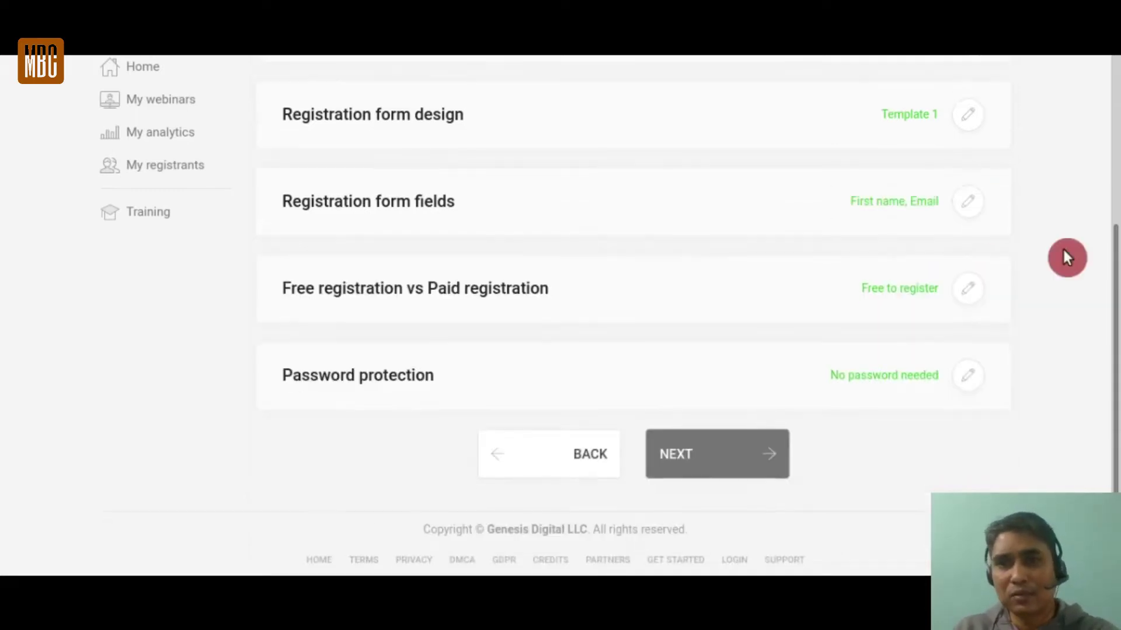
Step: Review the free and paid registration options and leave the section without changes
left_click(1049, 159)
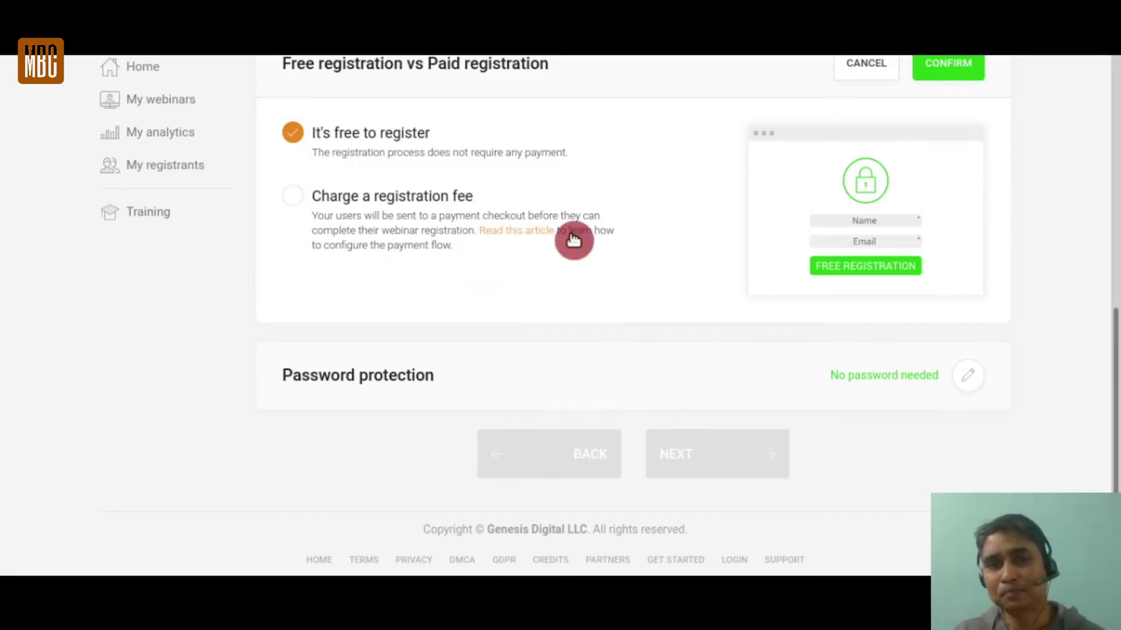
scroll(572, 239, "up", 2)
left_click(869, 208)
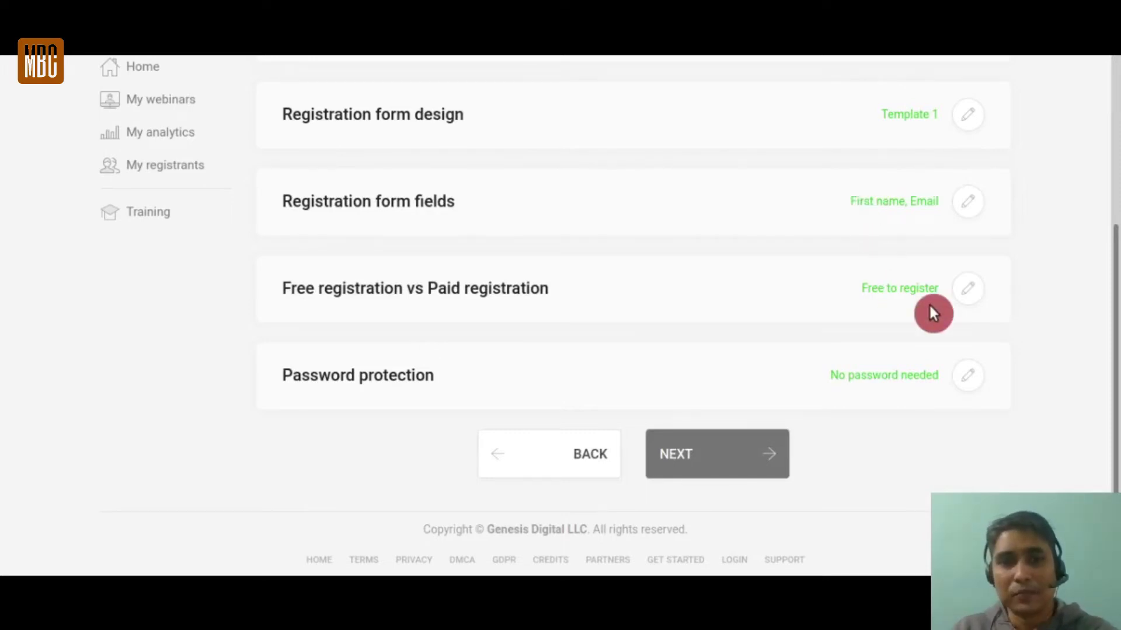
Step: Review the password protection options without changing them and continue to the Notifications stage
left_click(967, 380)
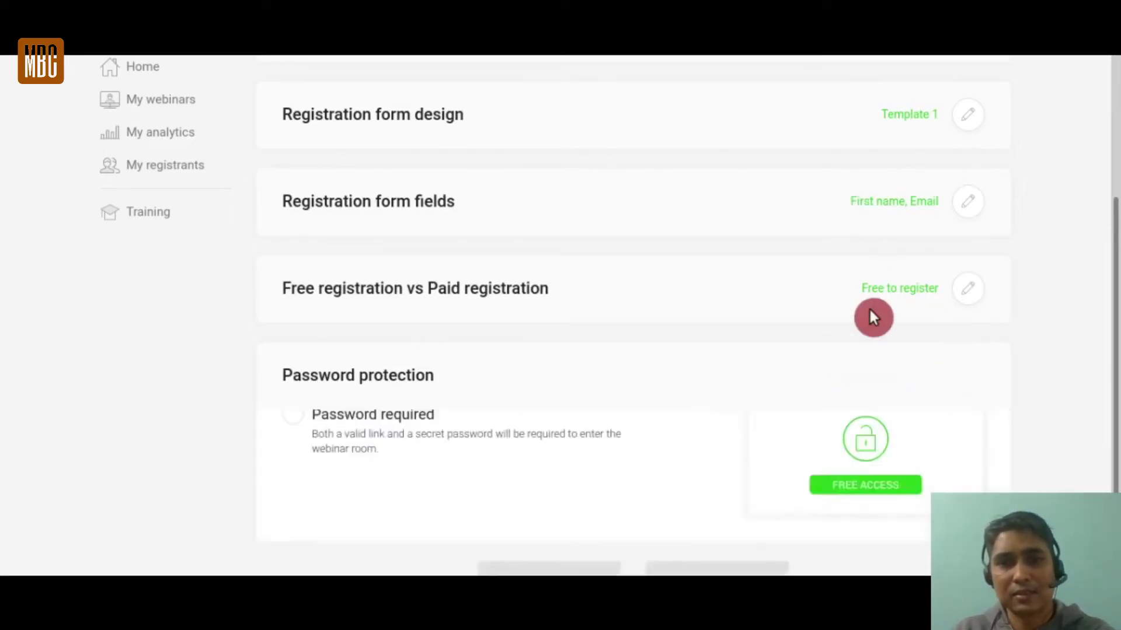
scroll(870, 316, "down", 4)
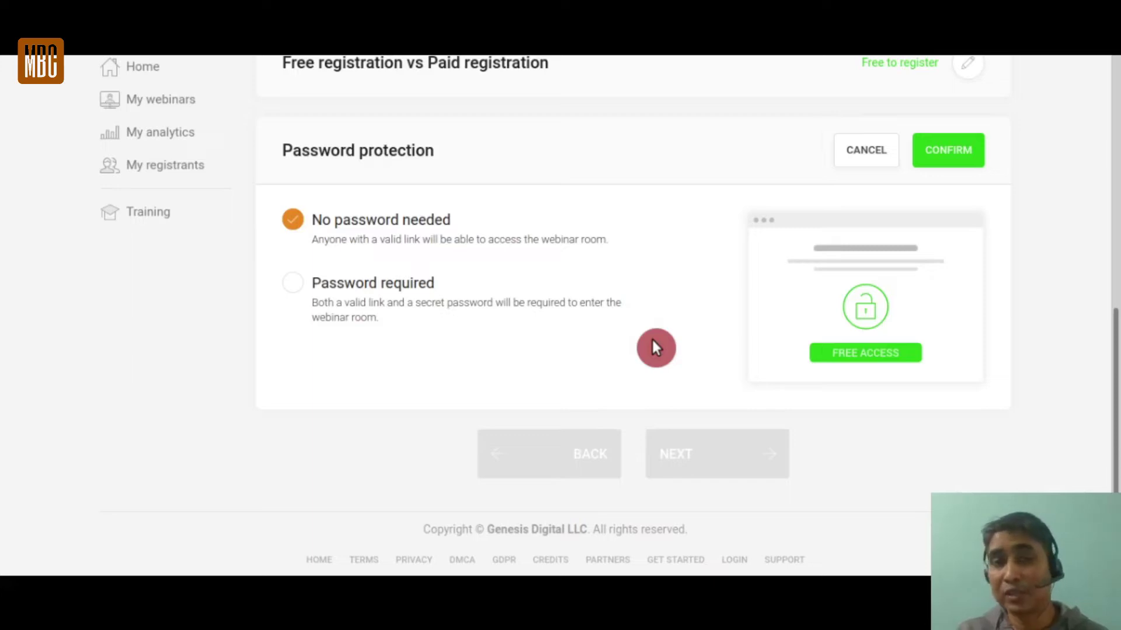
scroll(885, 471, "up", 8)
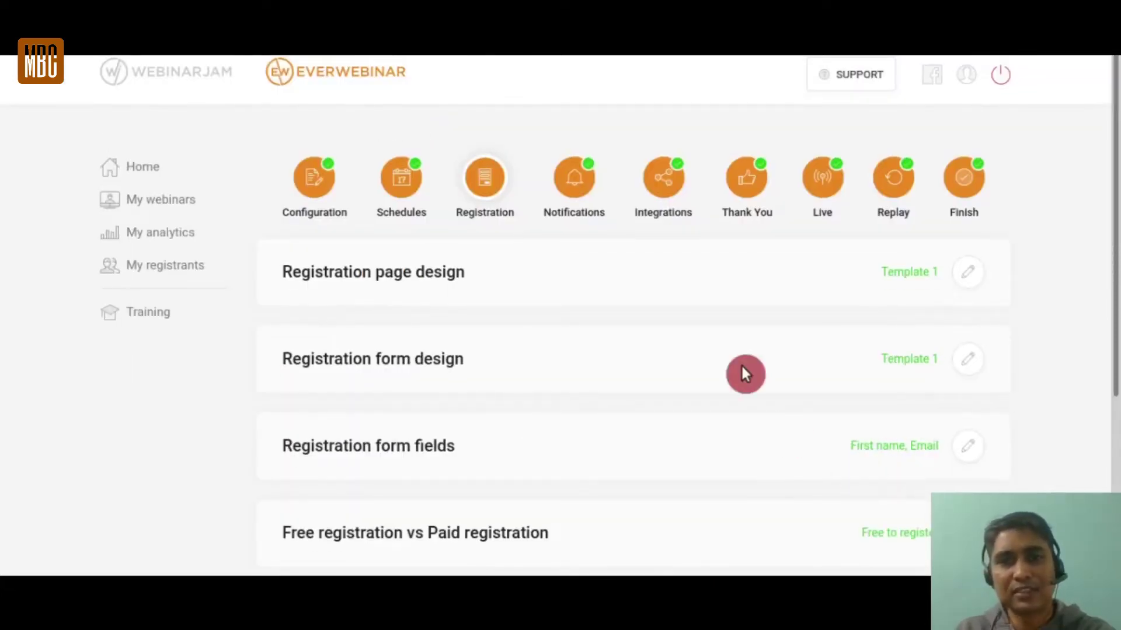
scroll(743, 371, "down", 5)
left_click(726, 453)
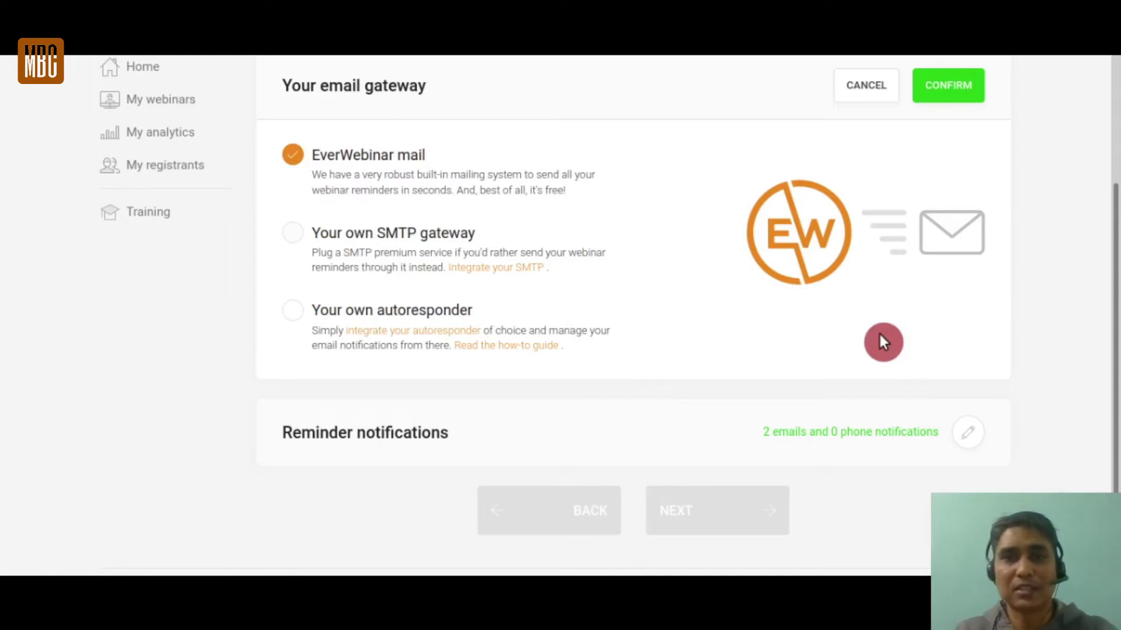
Step: Examine the email gateway choices of EverWebinar mail, own SMTP gateway and own autoresponder, and close the section without changes
left_click(345, 252)
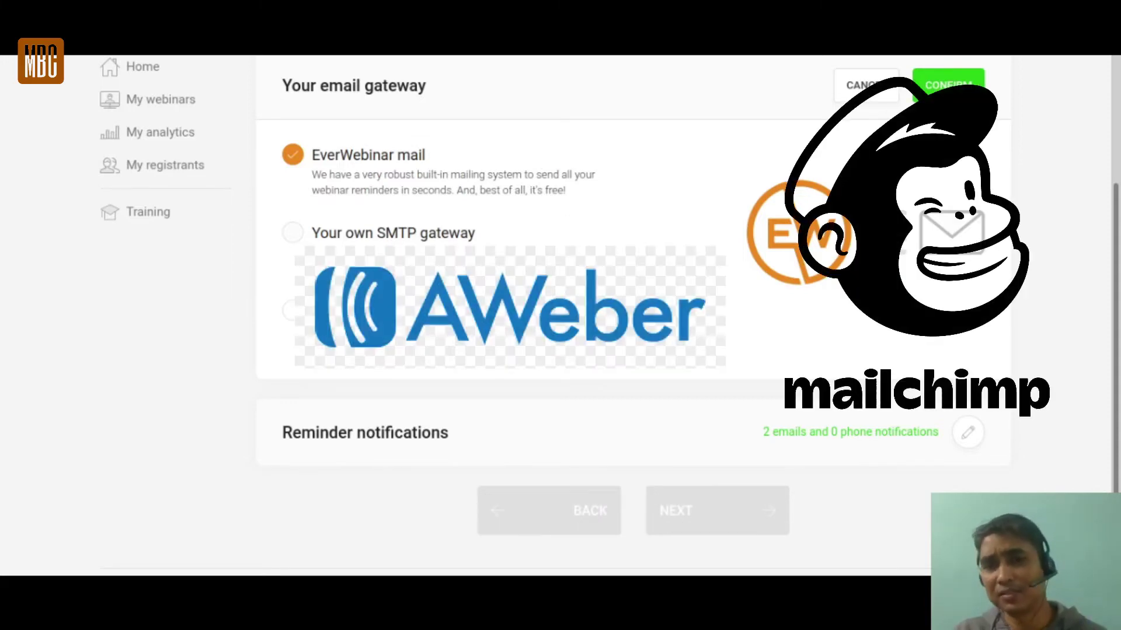
scroll(480, 305, "up", 2)
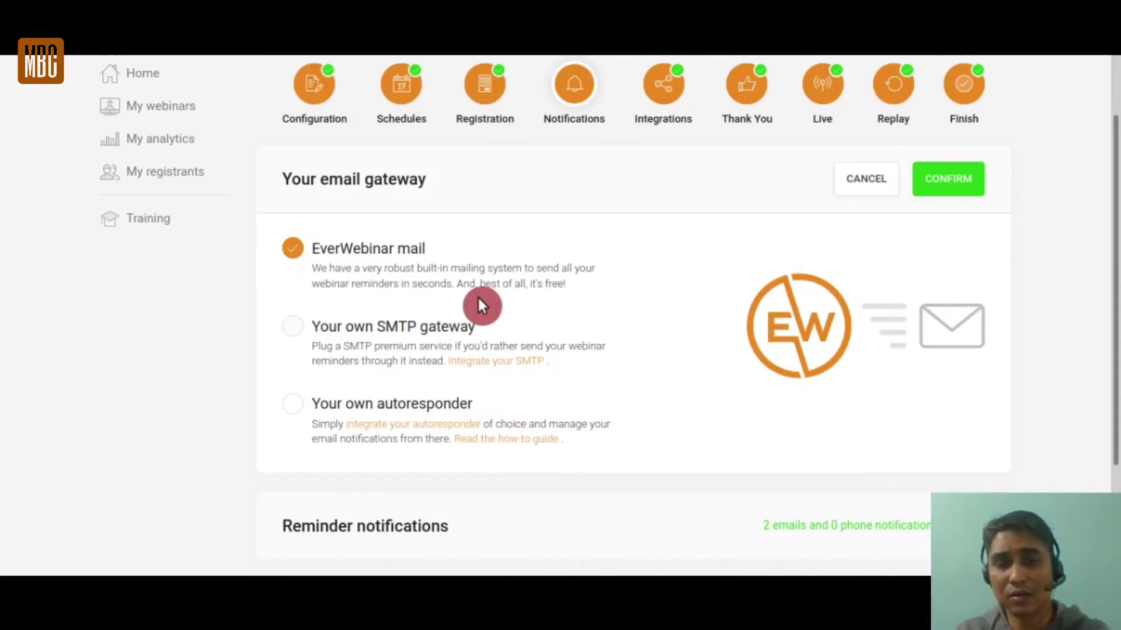
mouse_move(619, 326)
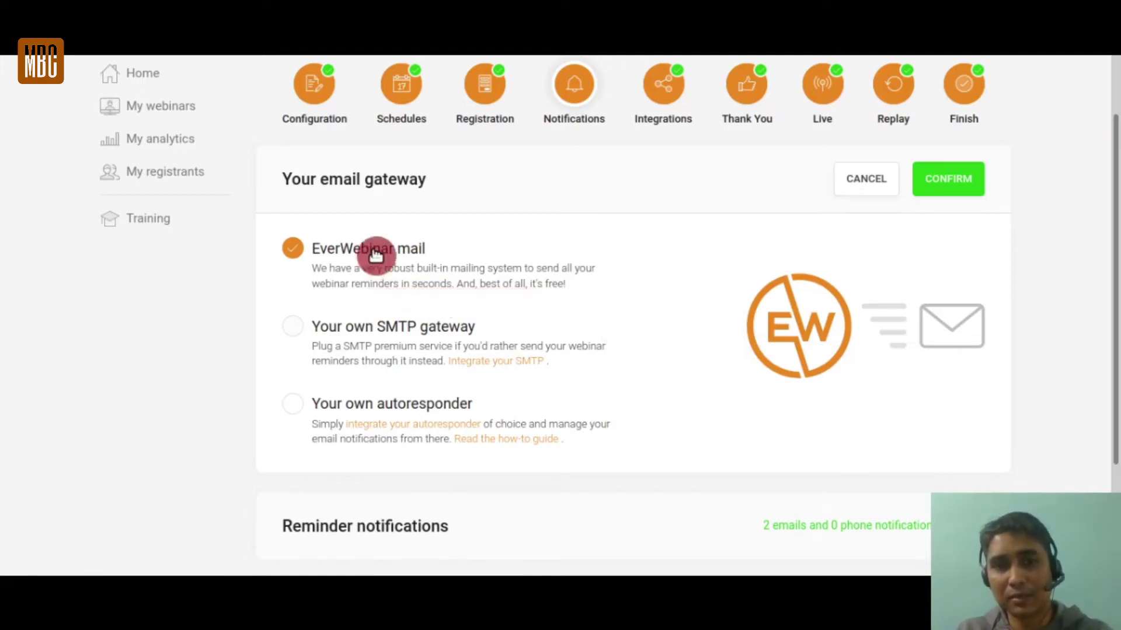
scroll(945, 253, "down", 3)
scroll(945, 256, "up", 2)
scroll(942, 248, "down", 2)
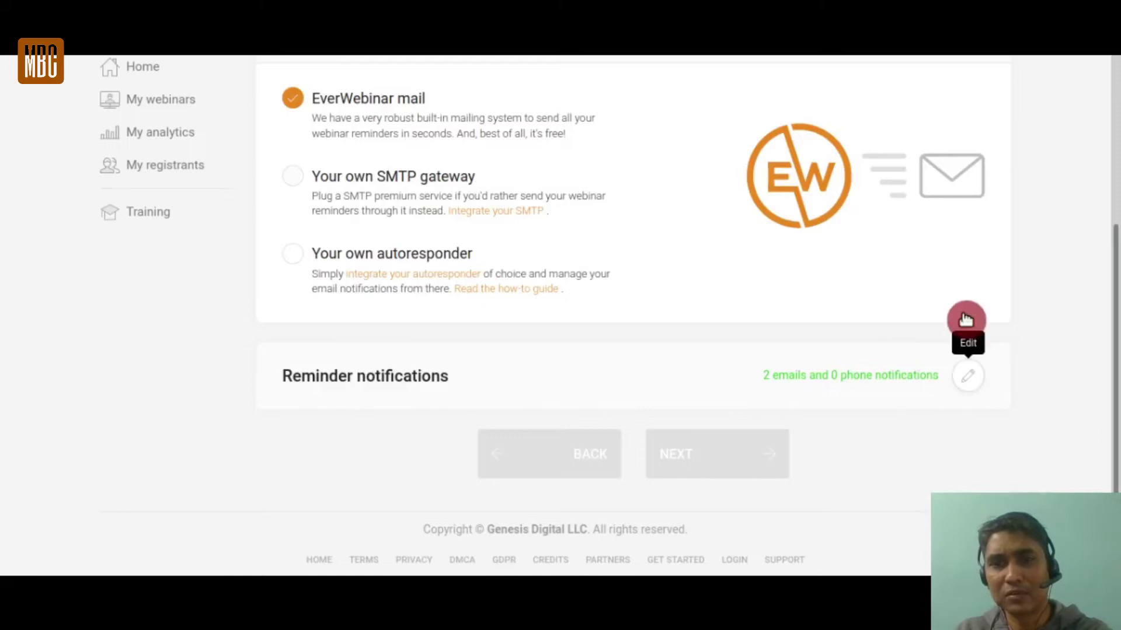
scroll(887, 291, "up", 5)
left_click(878, 281)
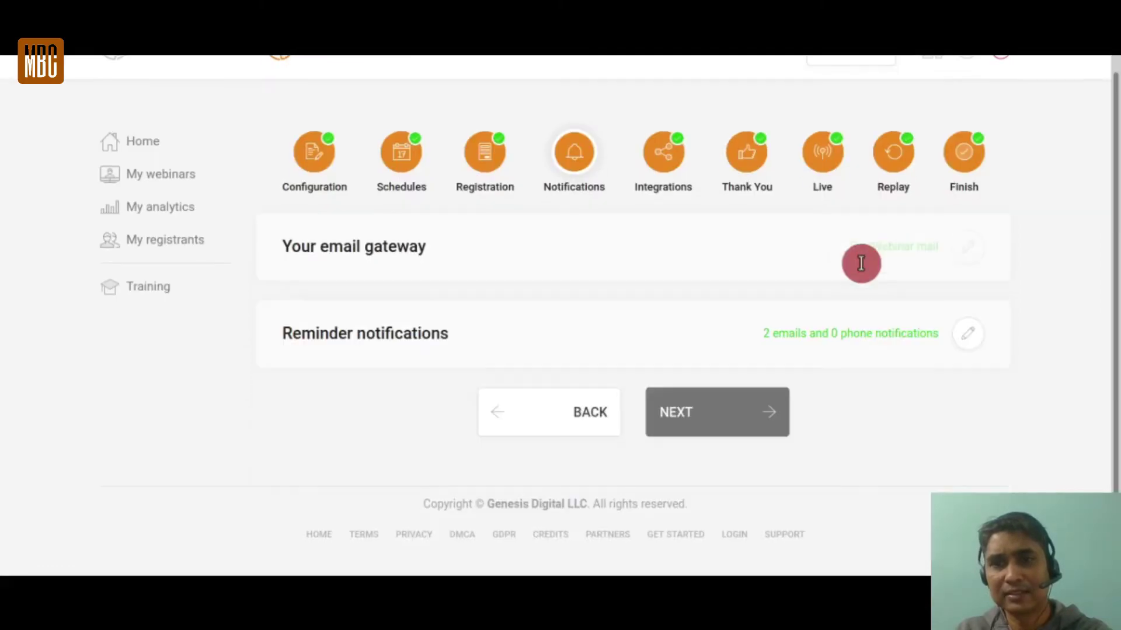
Step: Open the reminder notifications section and look over the scheduled pre-webinar messages
scroll(884, 276, "down", 6)
scroll(884, 276, "down", 2)
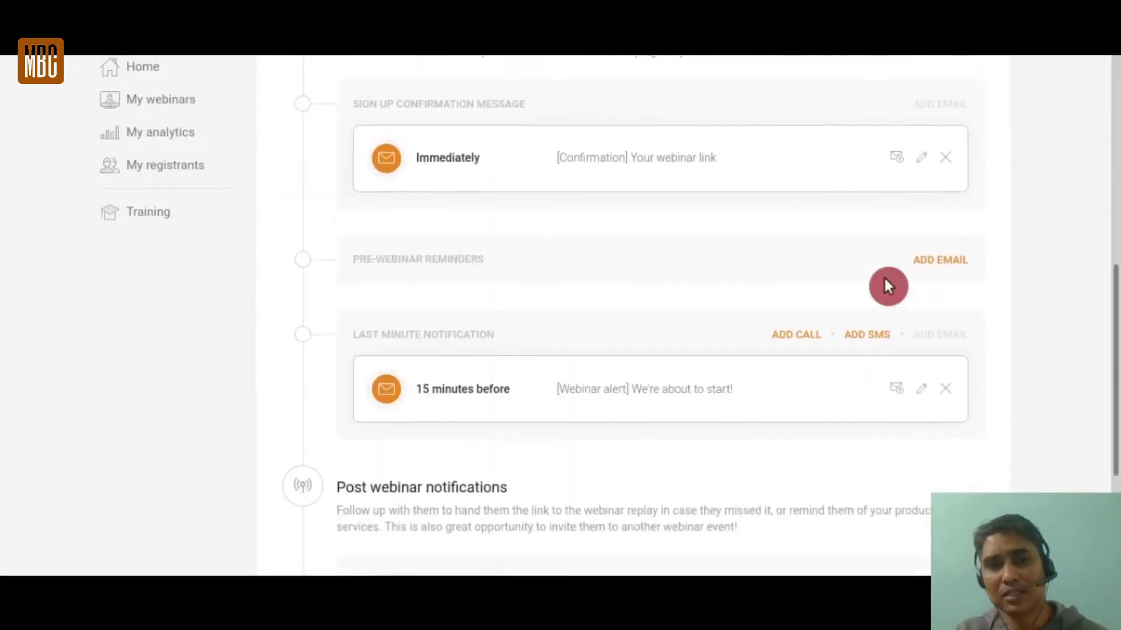
scroll(884, 279, "up", 1)
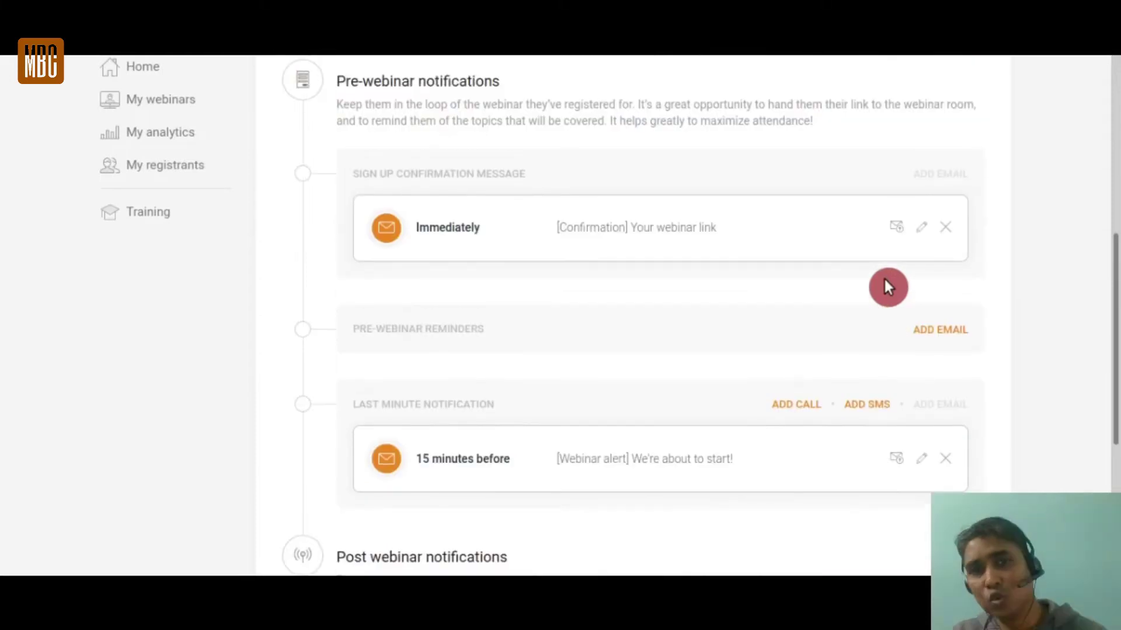
Step: Start a new pre-webinar reminder email and review its send time, subject, body text and shortcodes
left_click(942, 332)
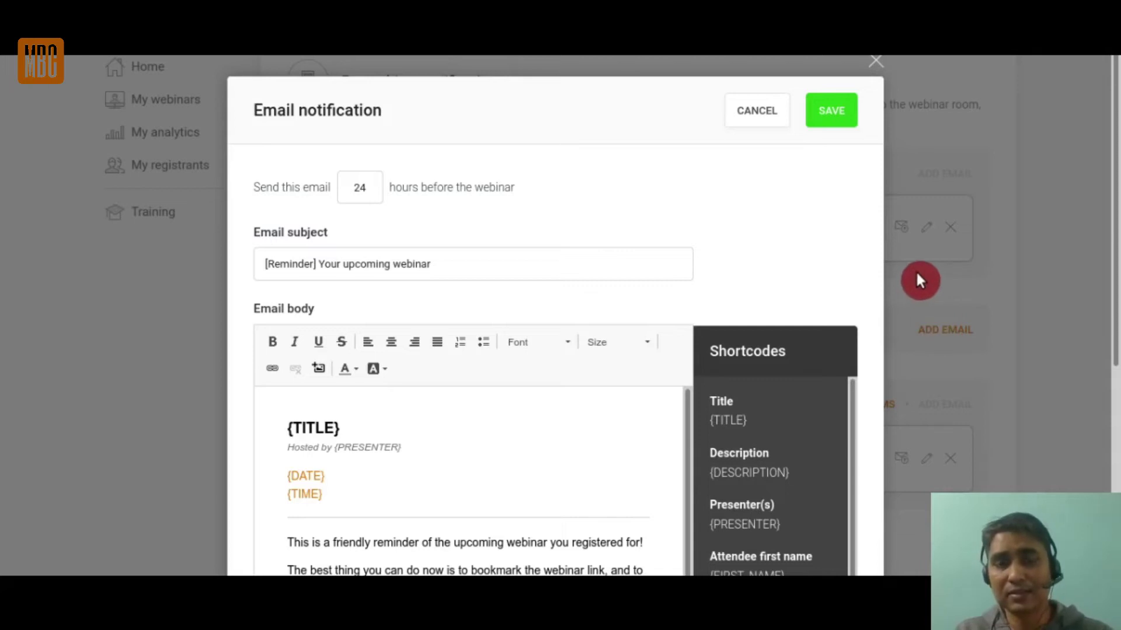
scroll(554, 328, "down", 2)
scroll(554, 328, "down", 2)
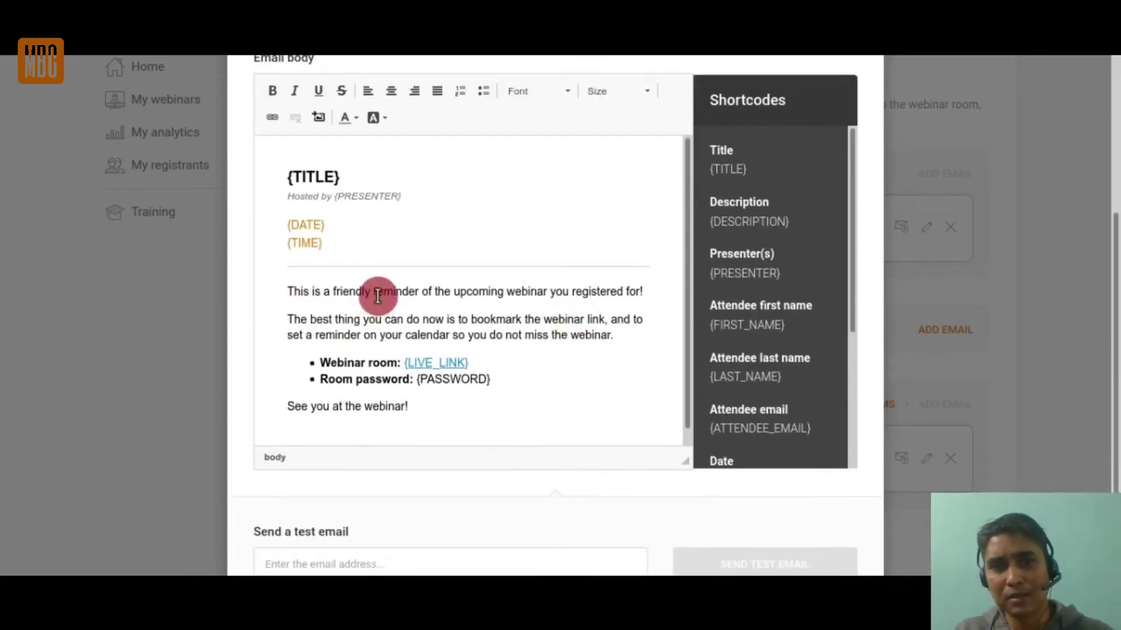
scroll(626, 303, "up", 3)
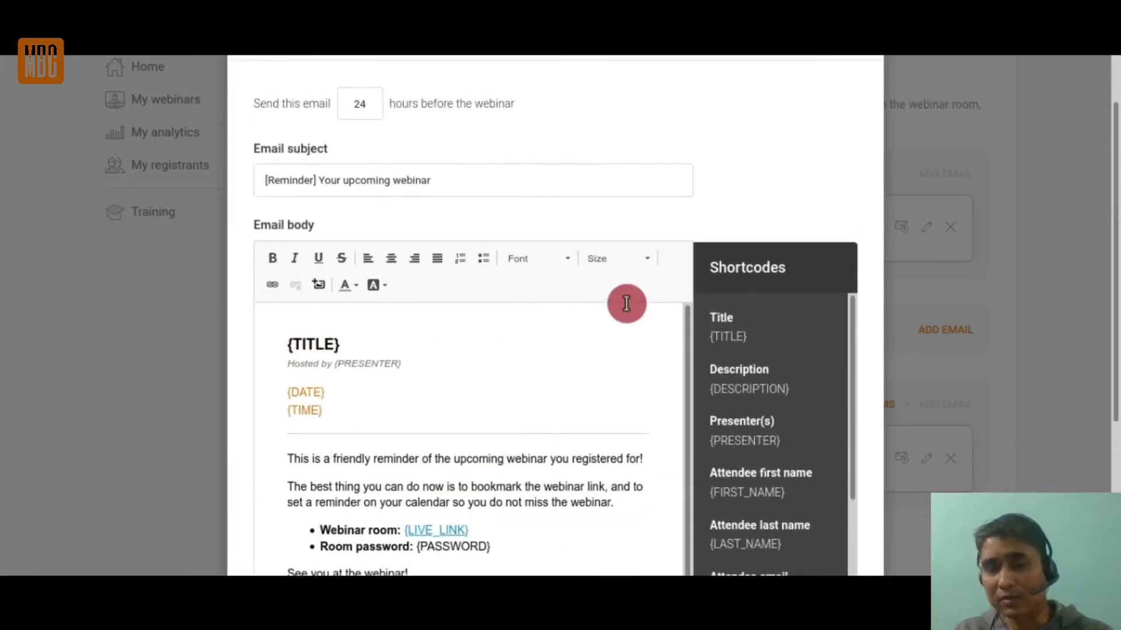
scroll(626, 305, "down", 1)
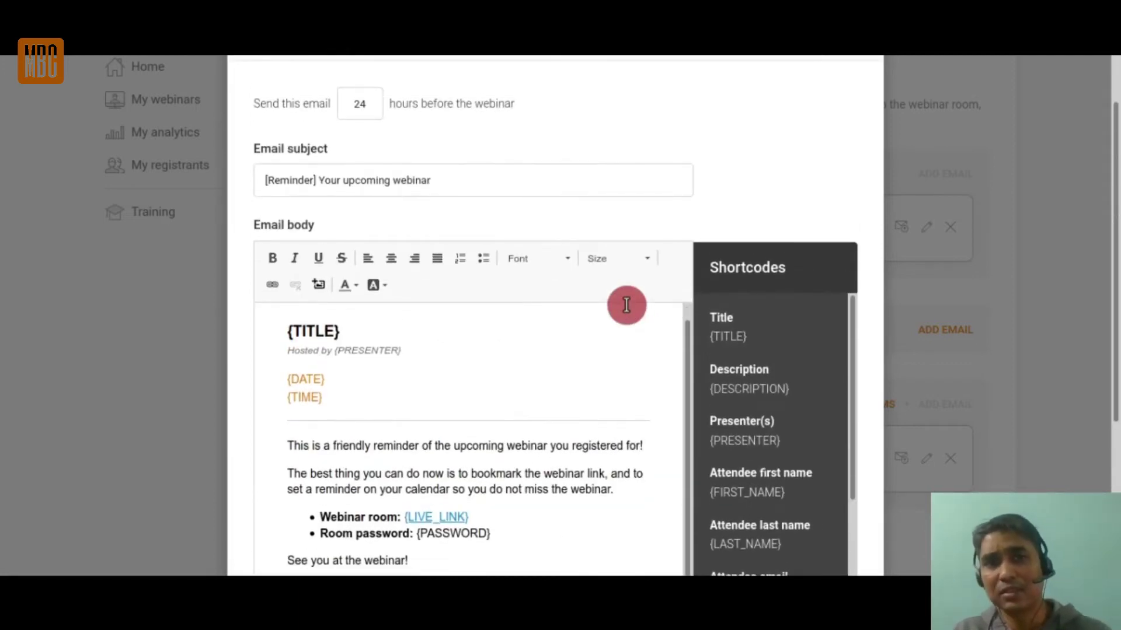
Step: Review the reminder email's body, shortcodes and test email option, and discard the new email without saving
scroll(491, 325, "down", 3)
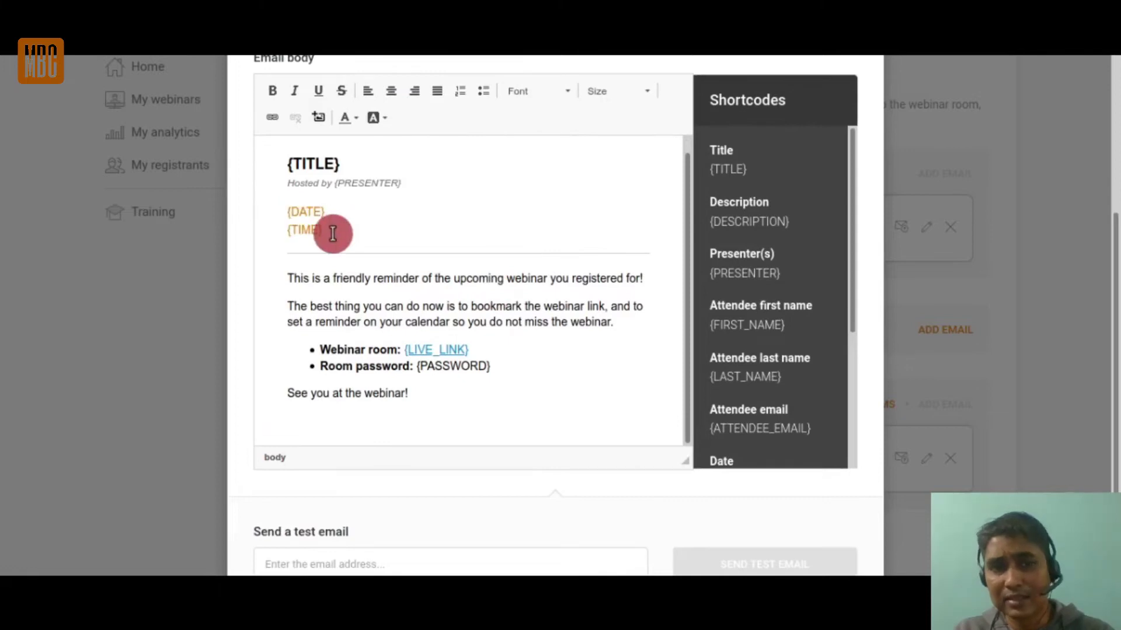
scroll(462, 390, "down", 1)
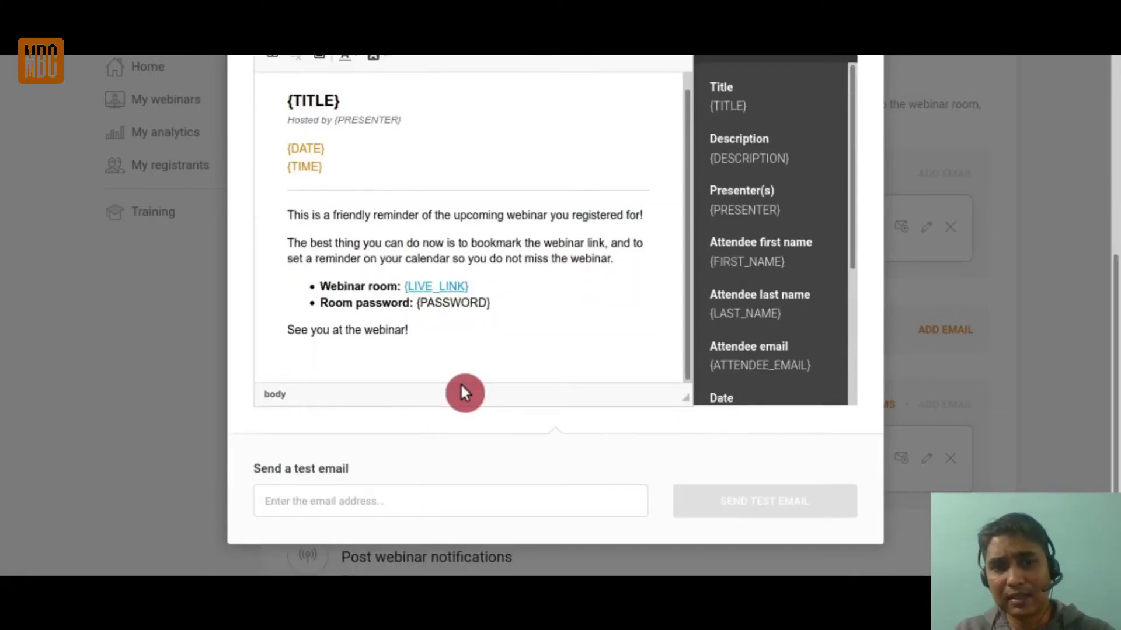
scroll(466, 390, "up", 5)
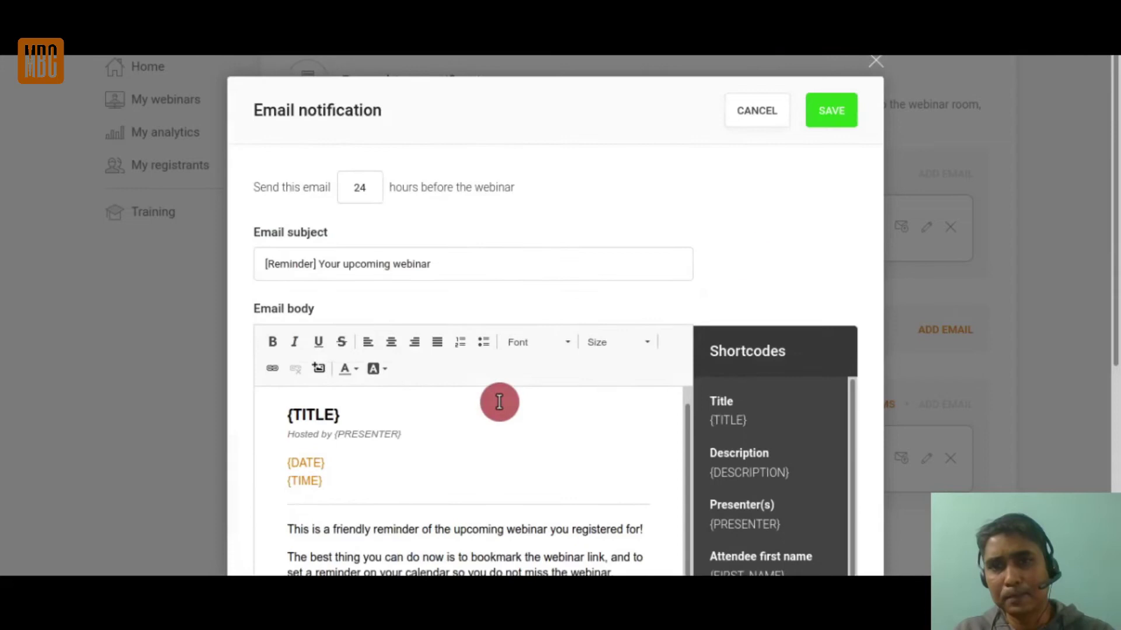
left_click(750, 115)
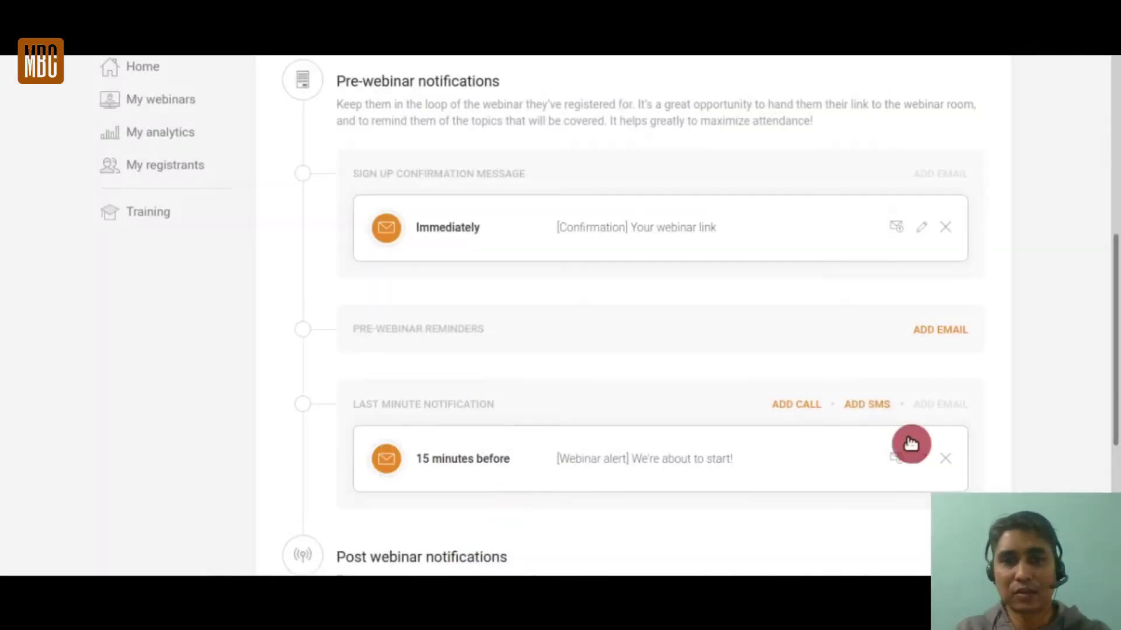
Step: Look over the last-minute and post-webinar notifications, confirm the reminder notifications section and continue to the Integrations stage
scroll(478, 124, "down", 2)
scroll(541, 163, "up", 2)
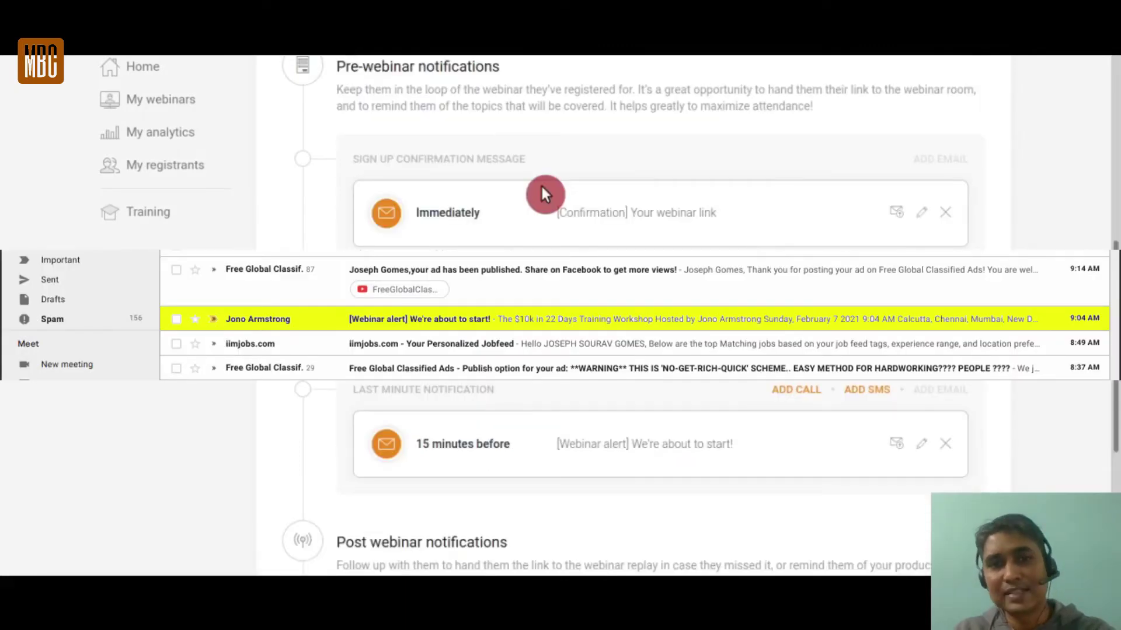
scroll(541, 188, "up", 1)
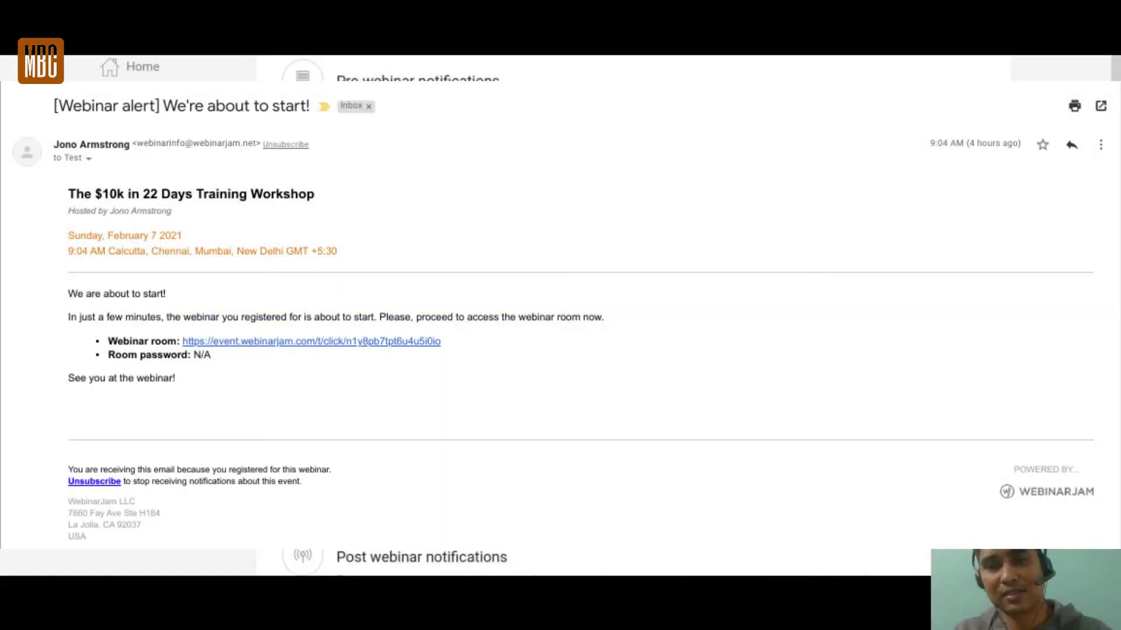
scroll(659, 409, "down", 3)
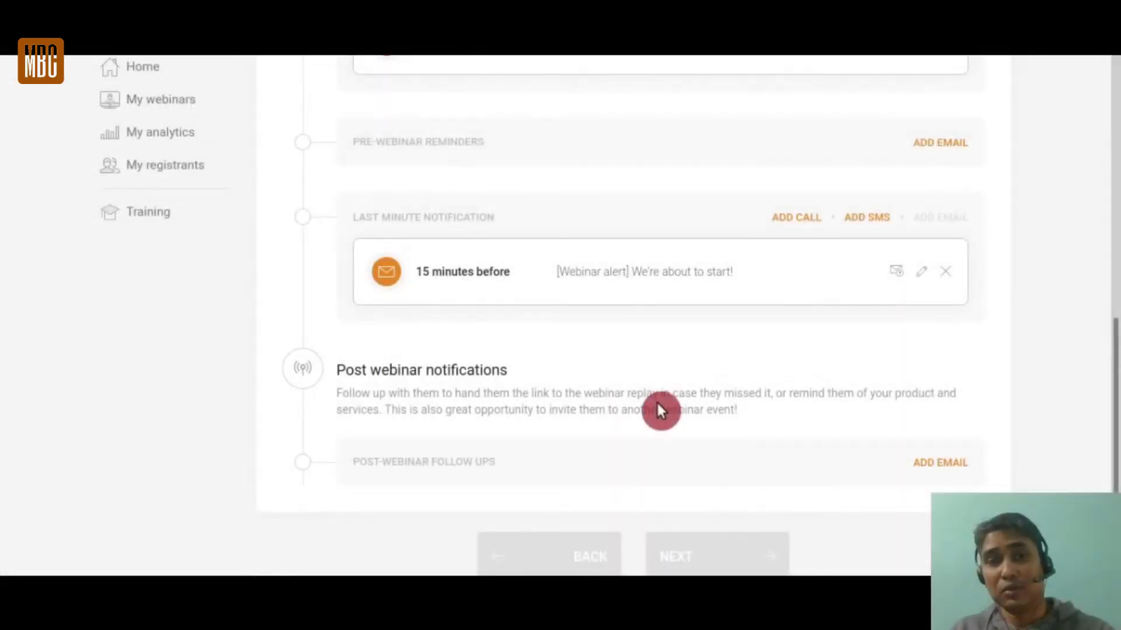
scroll(943, 383, "down", 2)
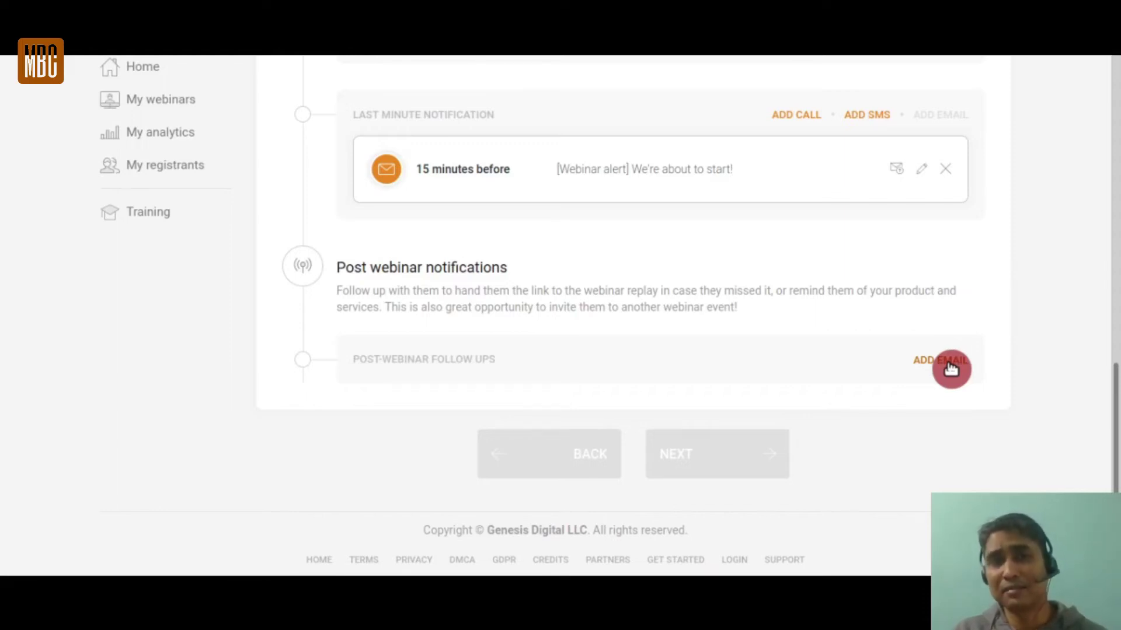
scroll(981, 397, "up", 10)
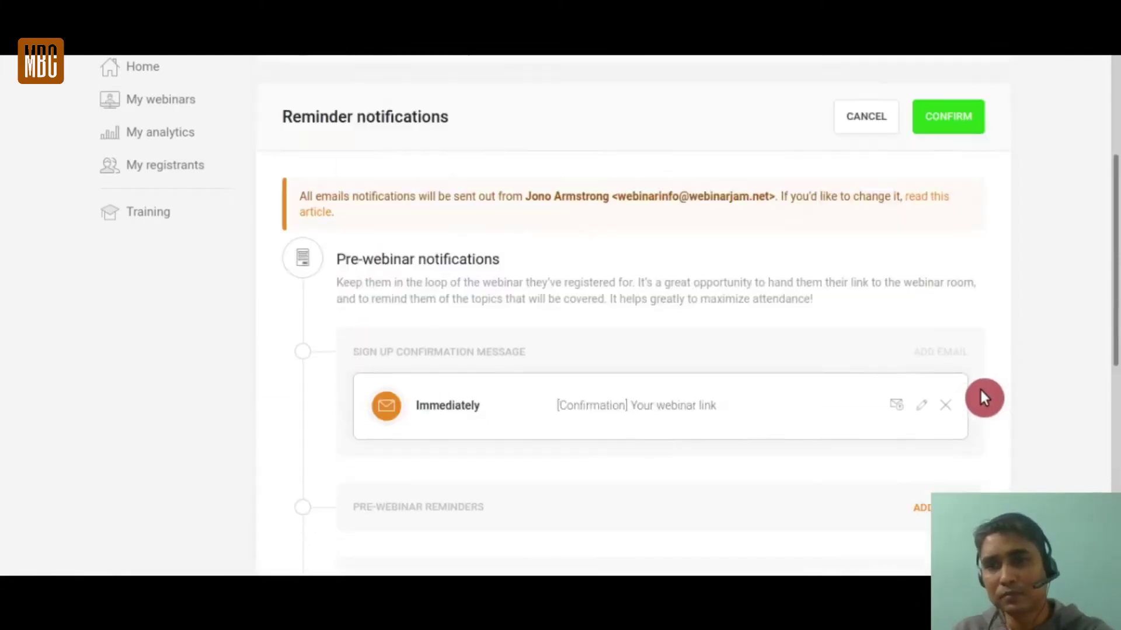
scroll(982, 397, "up", 3)
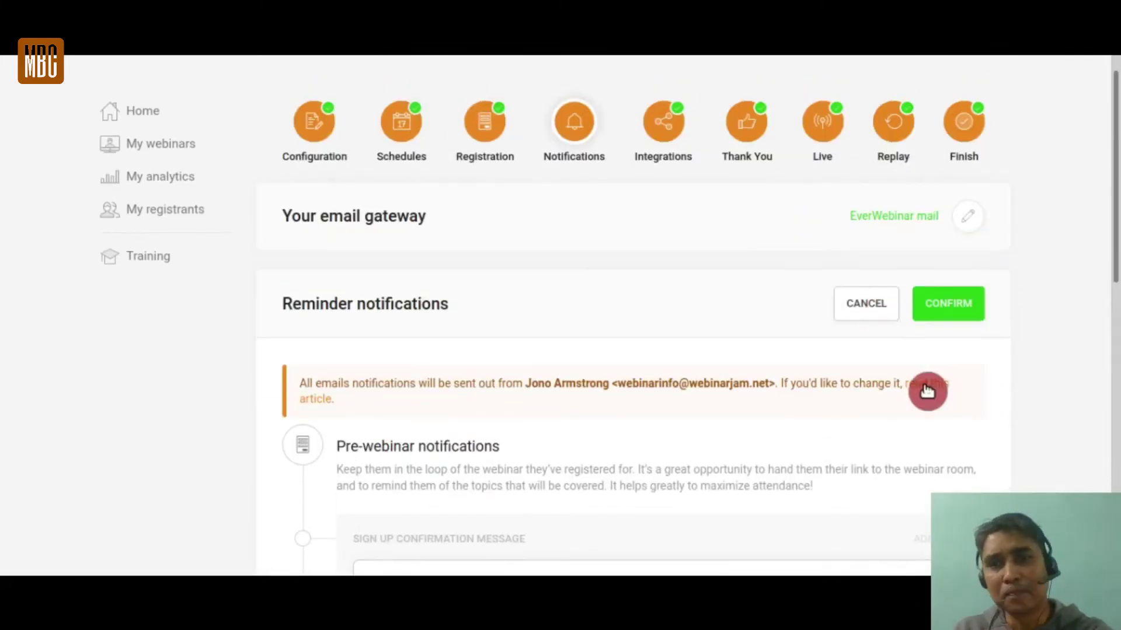
left_click(948, 304)
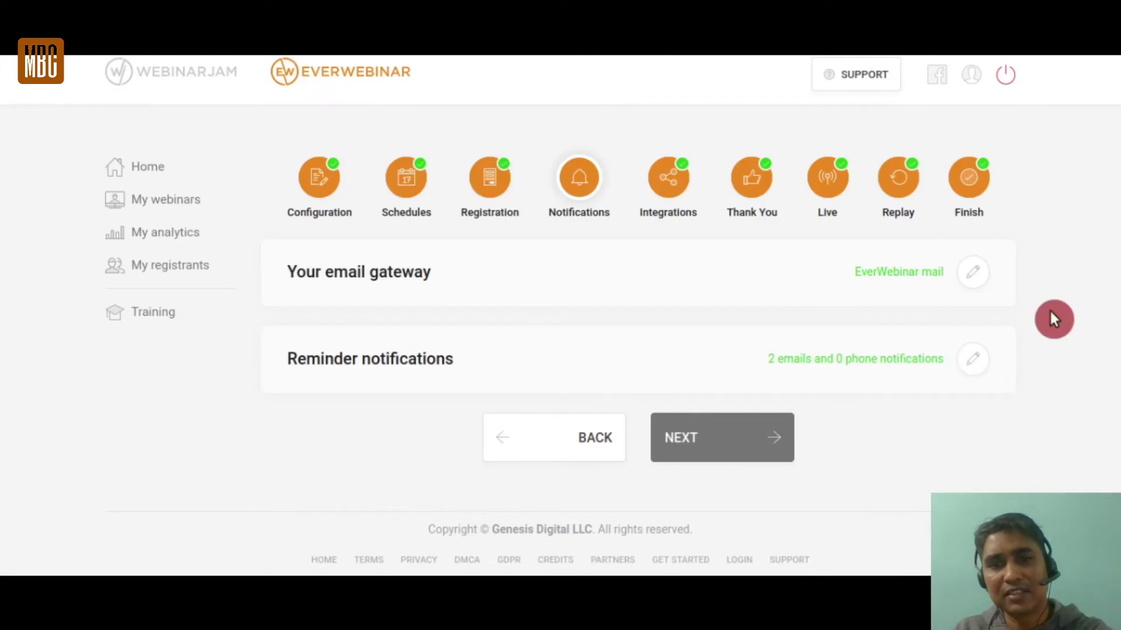
left_click(725, 448)
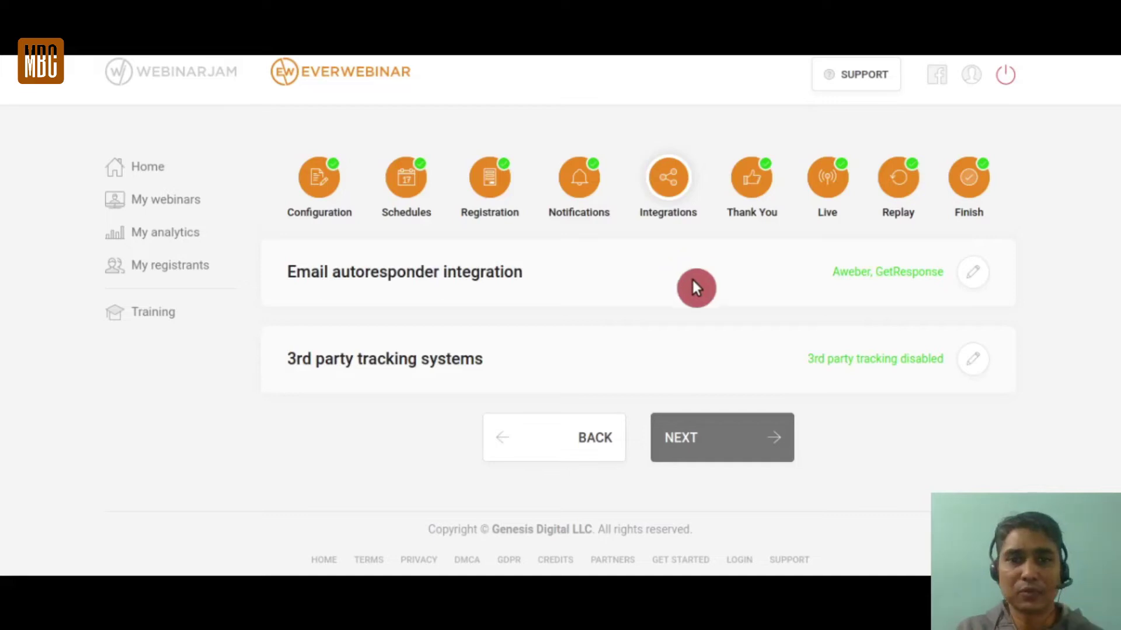
Step: Open the email autoresponder integration section and look over the supported services, including AWeber and GetResponse
left_click(977, 280)
scroll(779, 286, "down", 3)
mouse_move(774, 285)
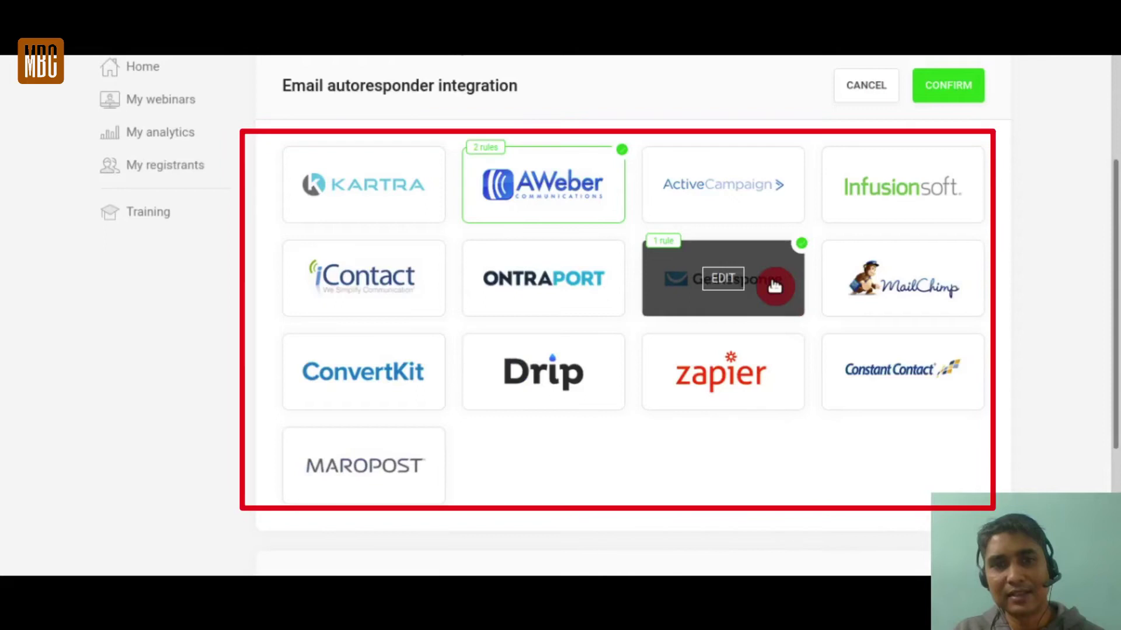
mouse_move(508, 185)
mouse_move(691, 291)
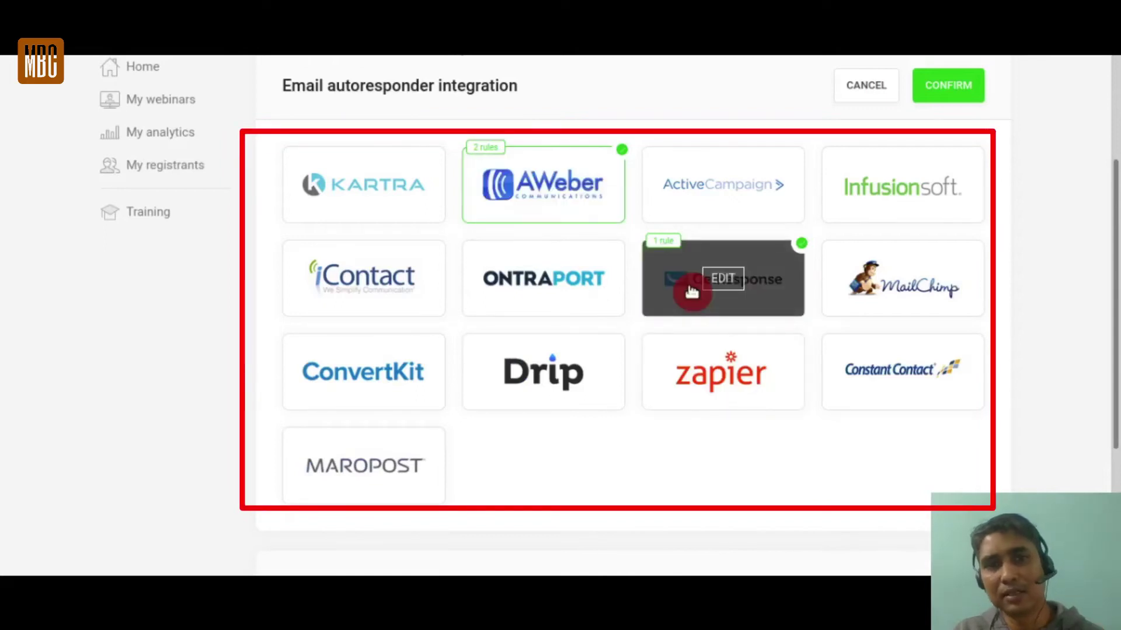
Step: Examine AWeber's integration rules with their trigger events and consequences, and close the autoresponder section without changes
left_click(576, 178)
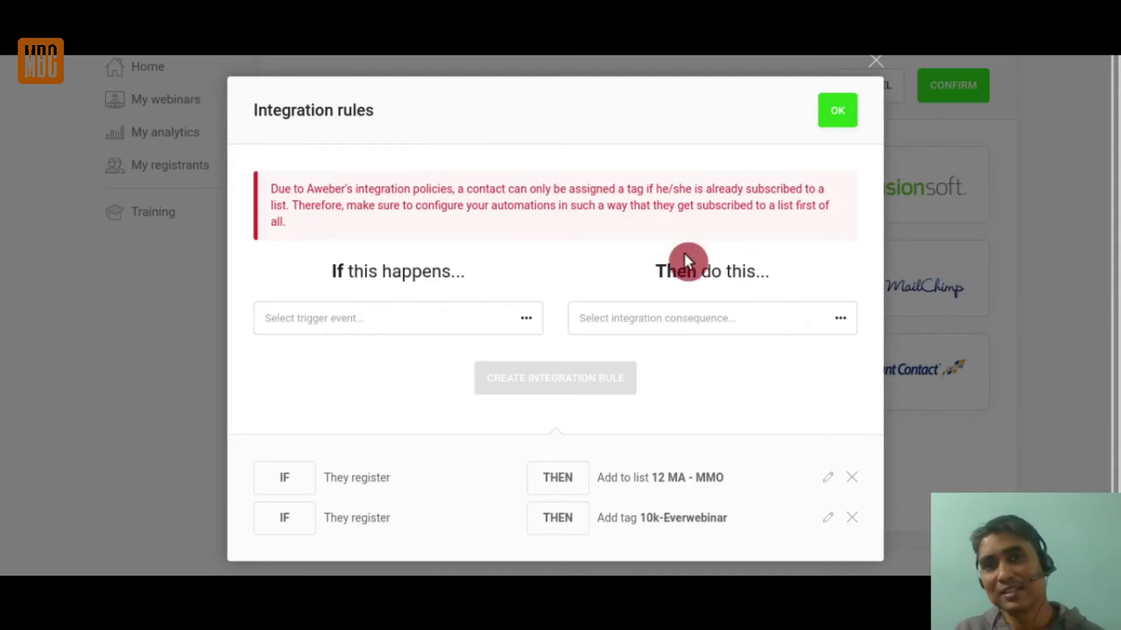
scroll(671, 350, "down", 1)
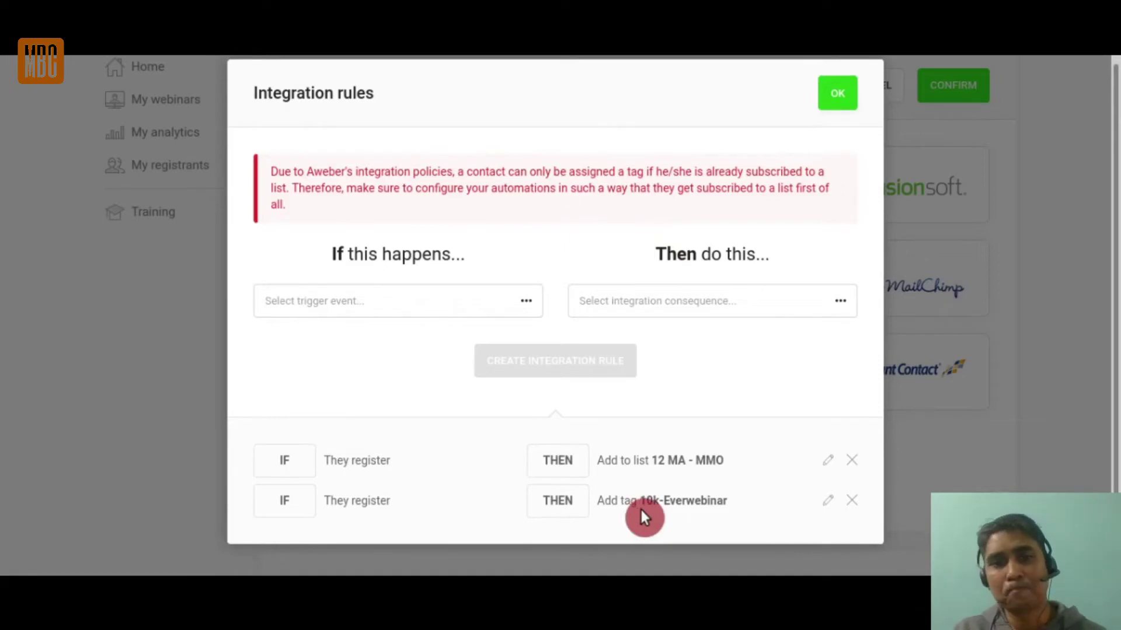
left_click(527, 301)
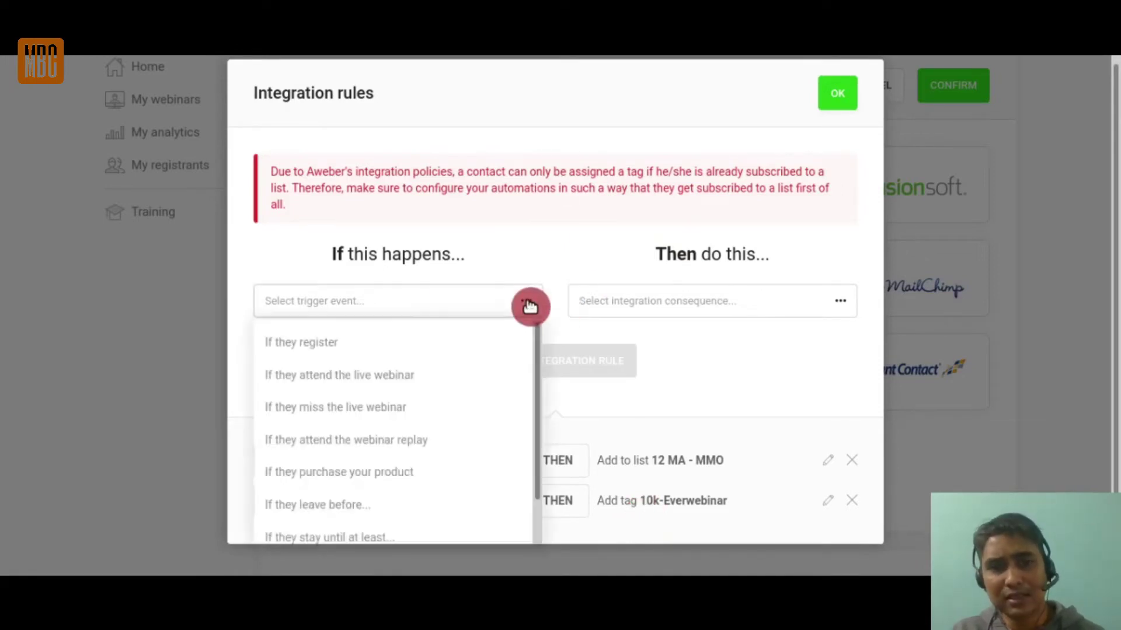
left_click(699, 307)
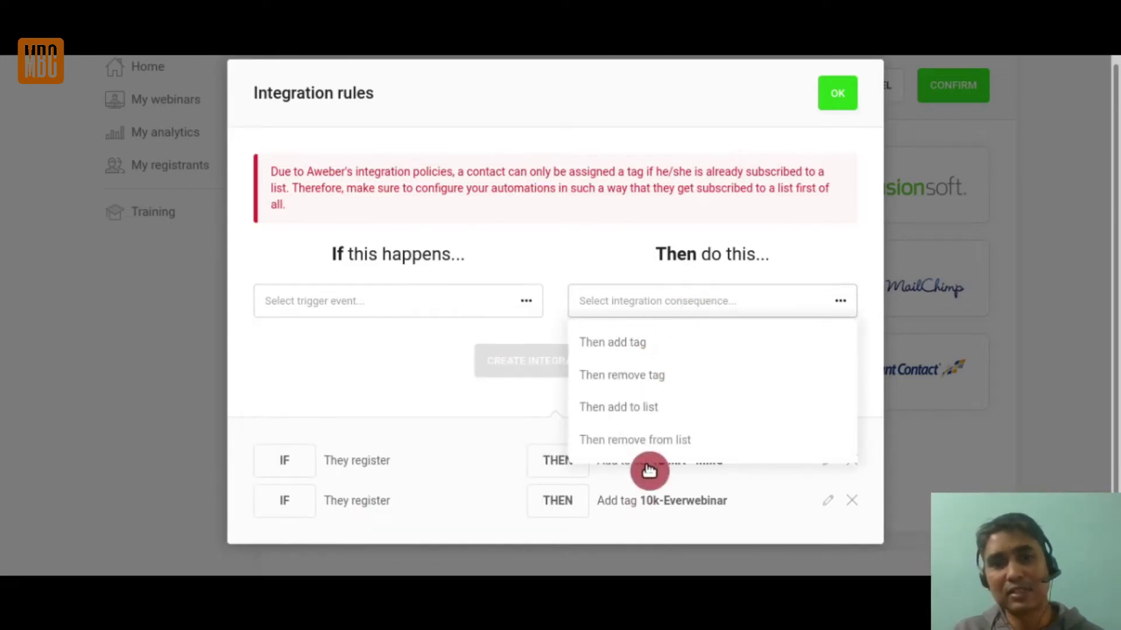
left_click(424, 342)
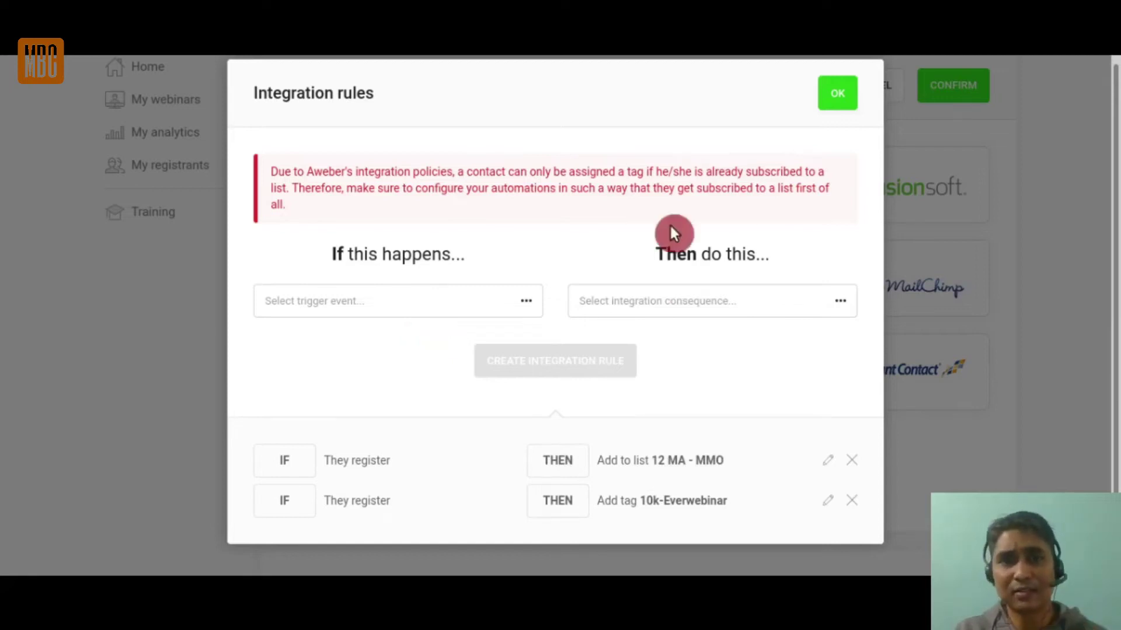
left_click(845, 100)
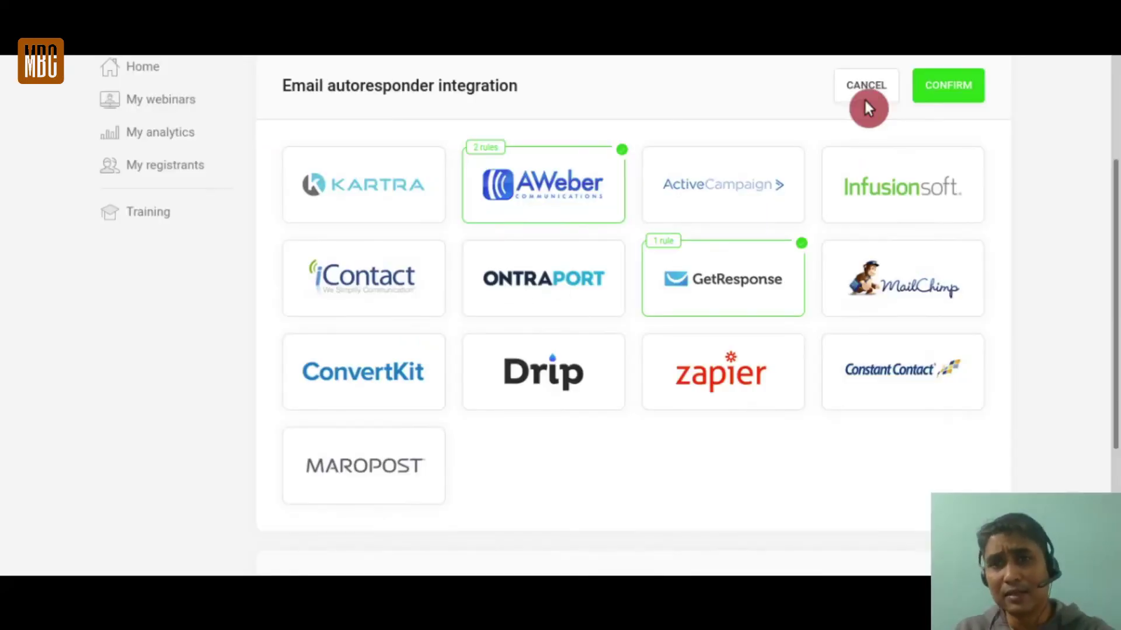
left_click(864, 98)
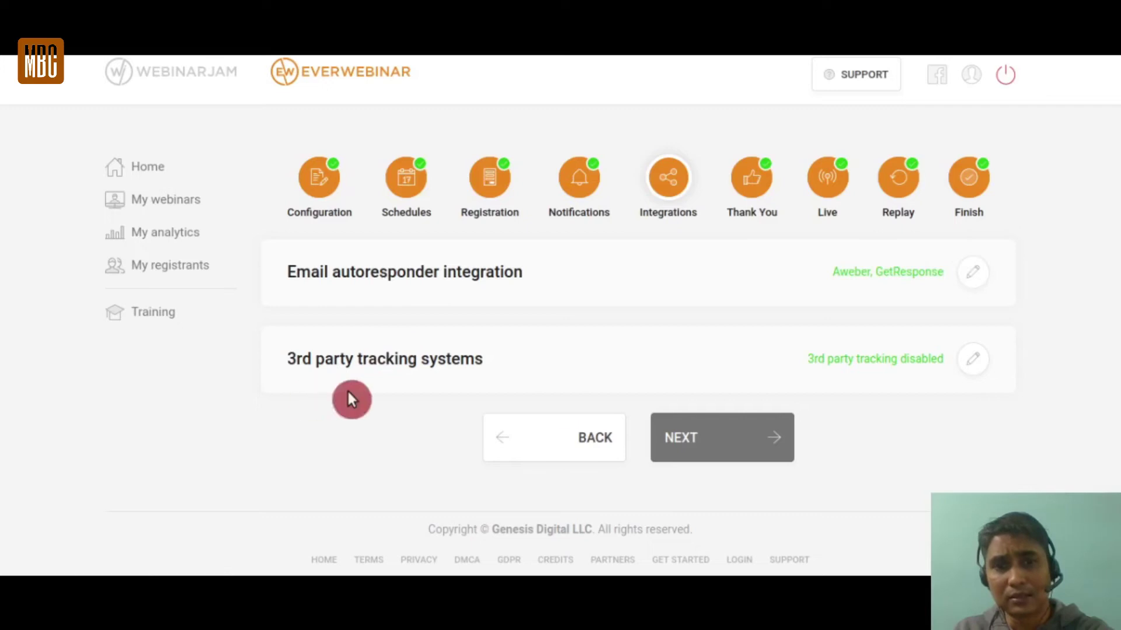
Step: Open the 3rd party tracking settings, preview the tracking token embedding option and its code fields, and switch back to no 3rd party tracking
left_click(977, 364)
scroll(861, 283, "down", 3)
scroll(859, 279, "up", 2)
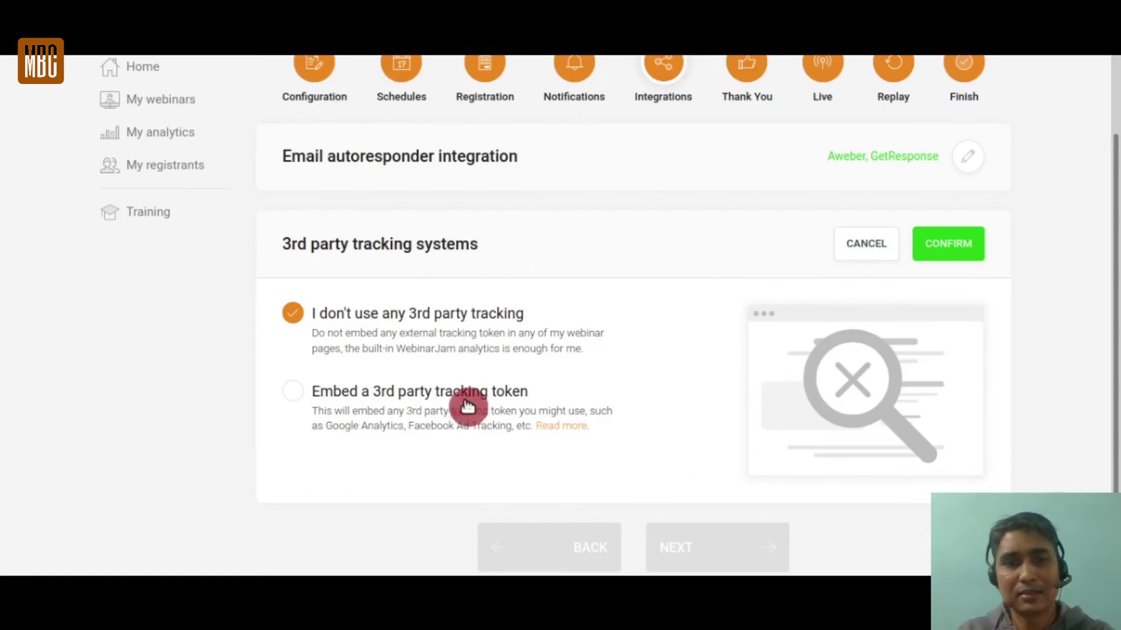
left_click(293, 397)
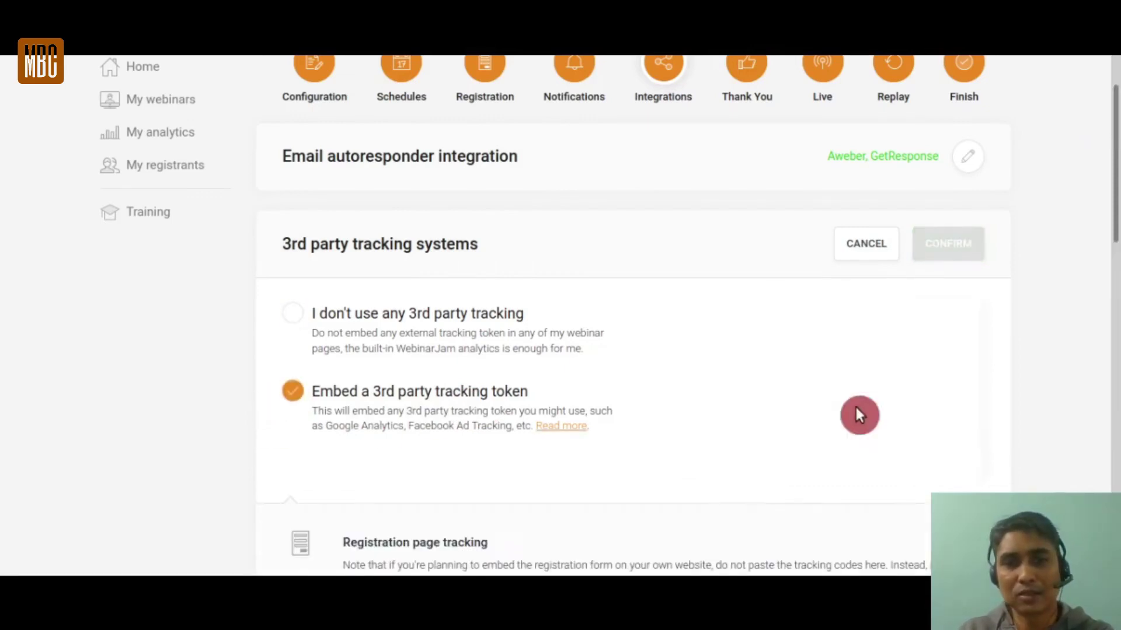
scroll(460, 246, "down", 5)
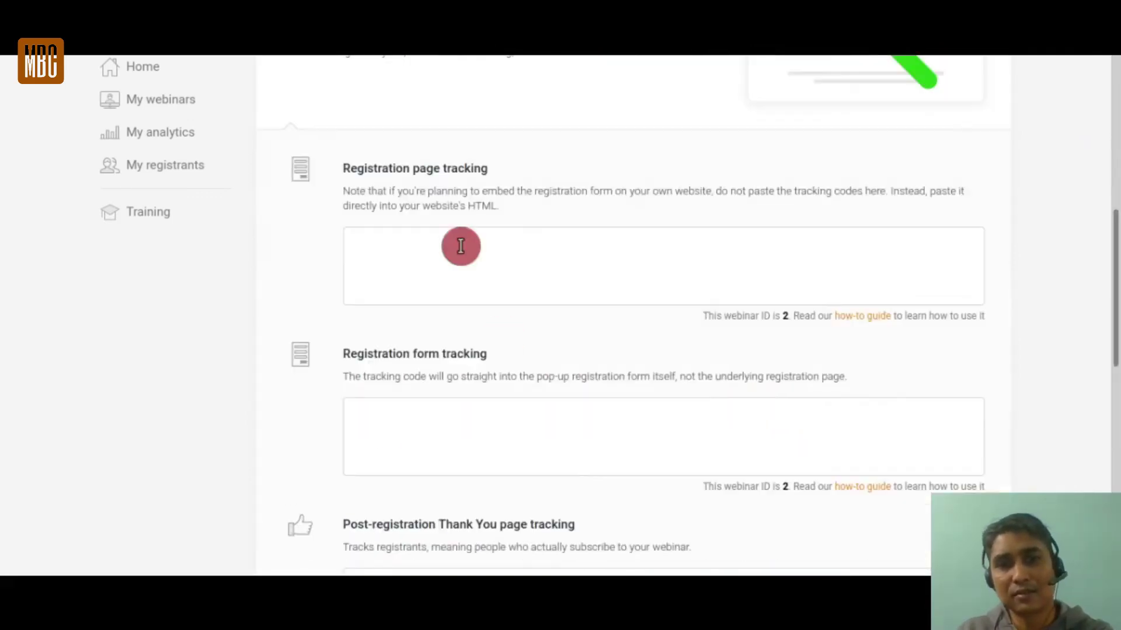
scroll(461, 246, "up", 4)
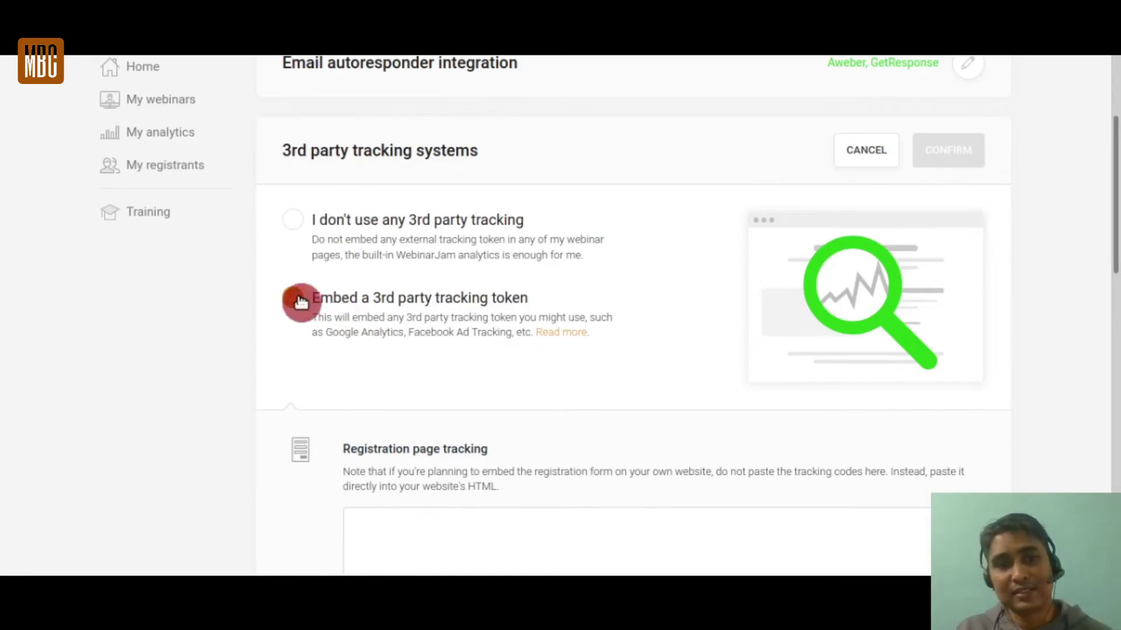
left_click(296, 245)
scroll(1038, 234, "up", 2)
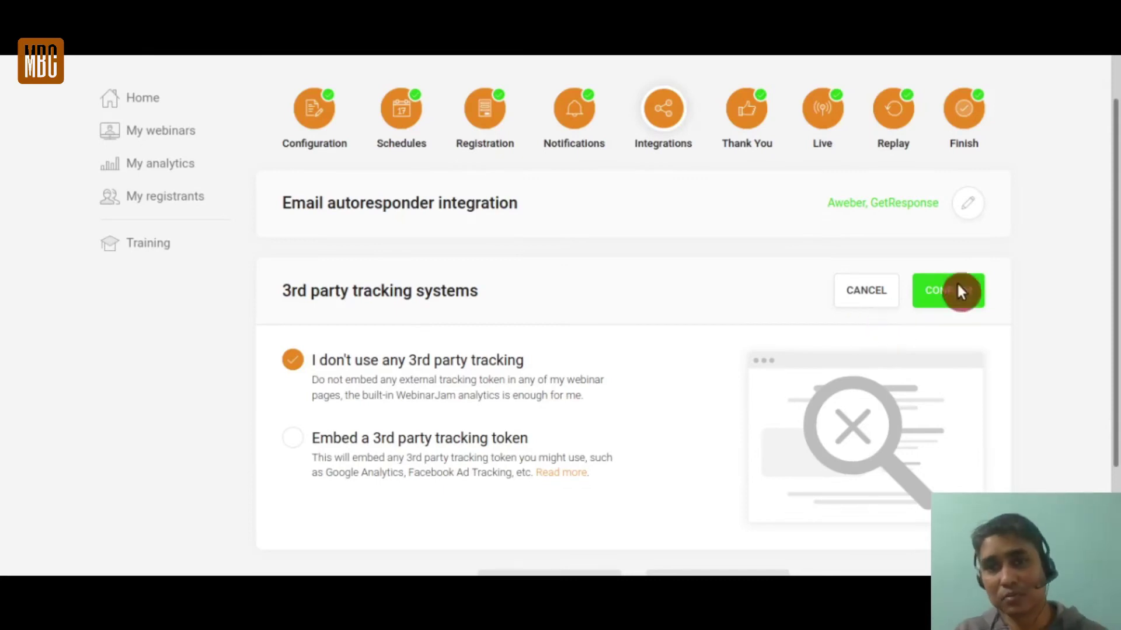
Step: Review the tracking code fields from registration to replay page, cancel the tracking changes and continue to the Thank You stage
scroll(956, 281, "down", 2)
scroll(663, 256, "down", 2)
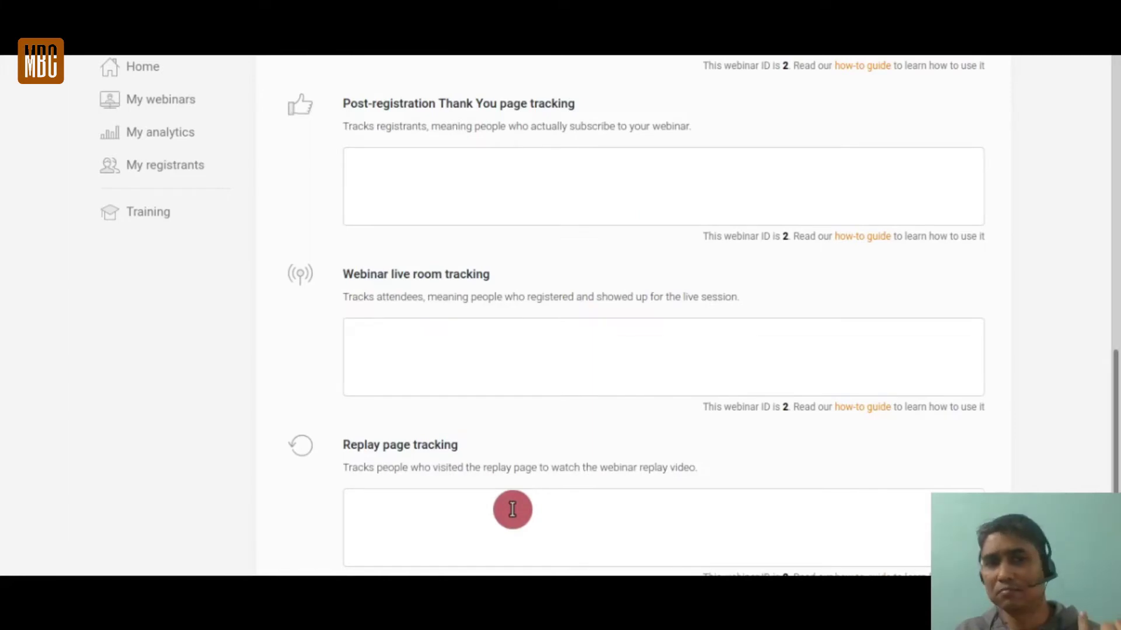
scroll(513, 509, "up", 7)
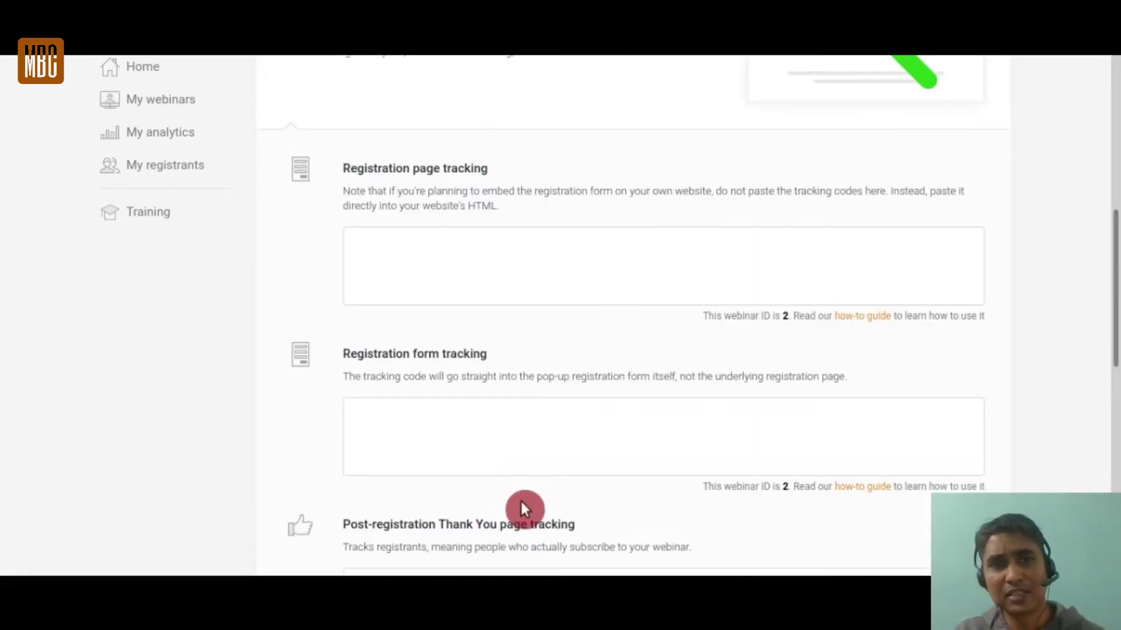
scroll(524, 509, "down", 3)
scroll(523, 509, "down", 2)
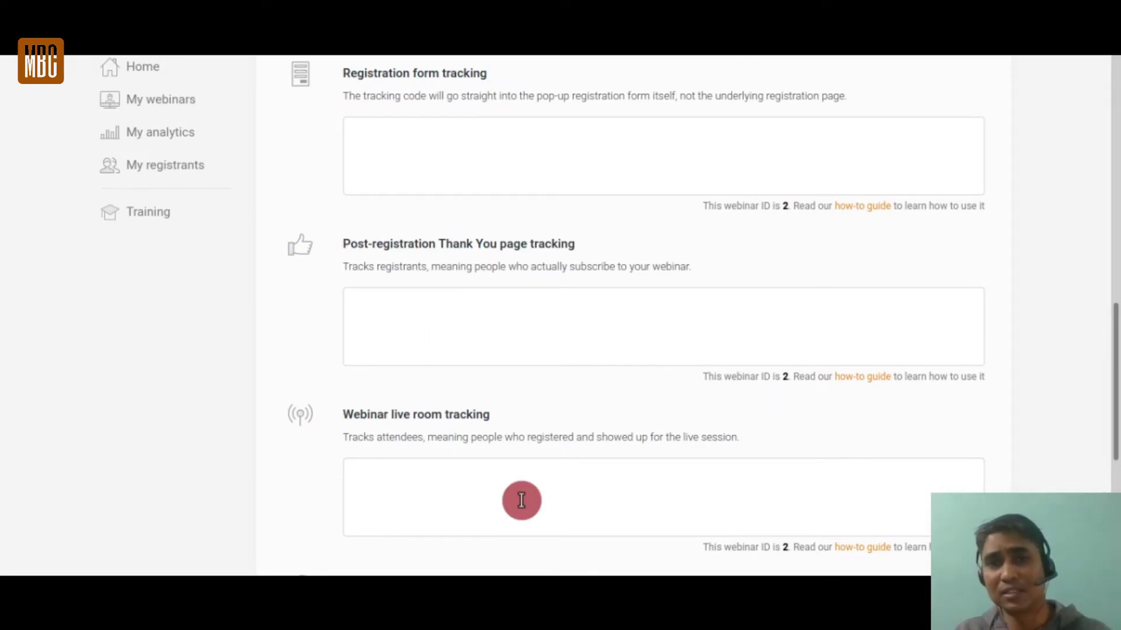
scroll(521, 500, "up", 12)
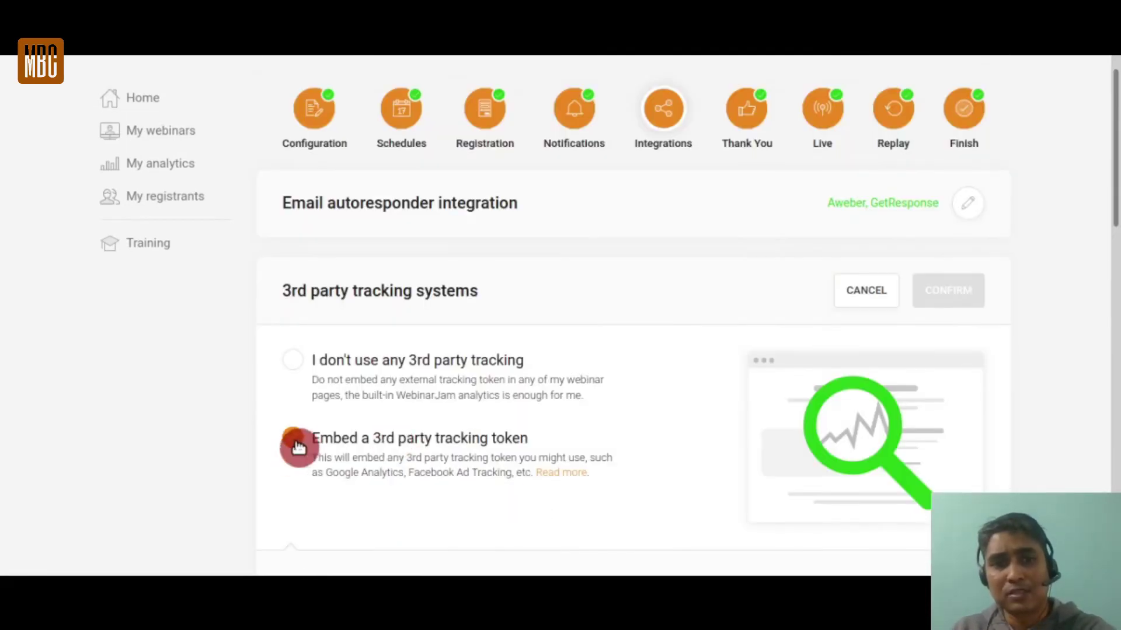
left_click(854, 295)
left_click(734, 444)
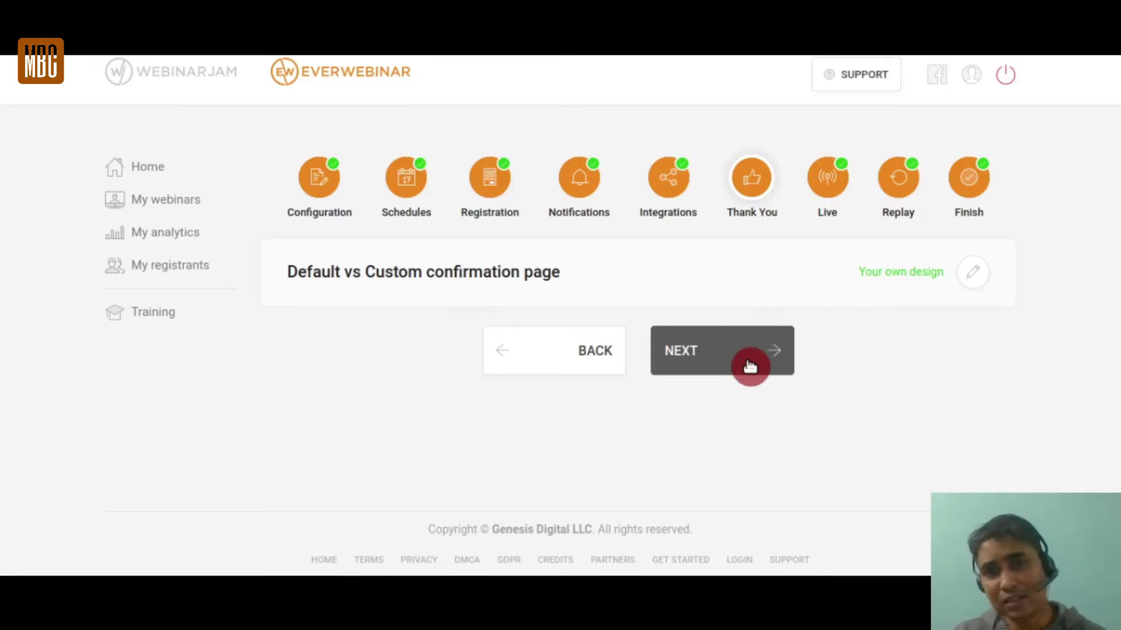
Step: Compare EverWebinar's default confirmation page with the custom page option, reselect Your own custom page and inspect its URL field
left_click(972, 272)
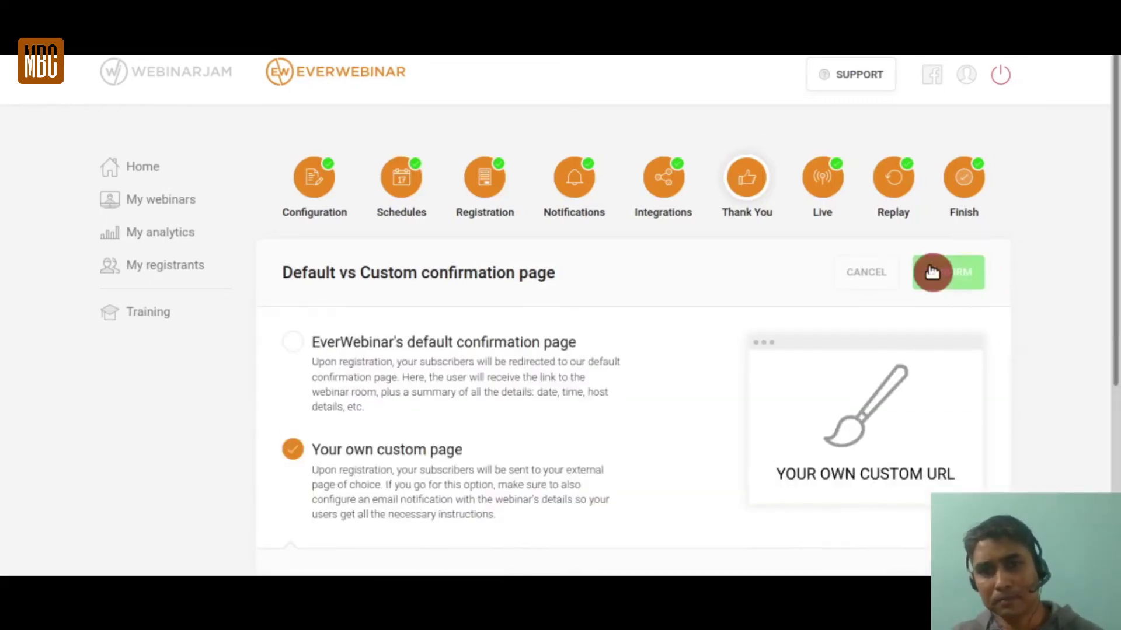
scroll(930, 273, "down", 3)
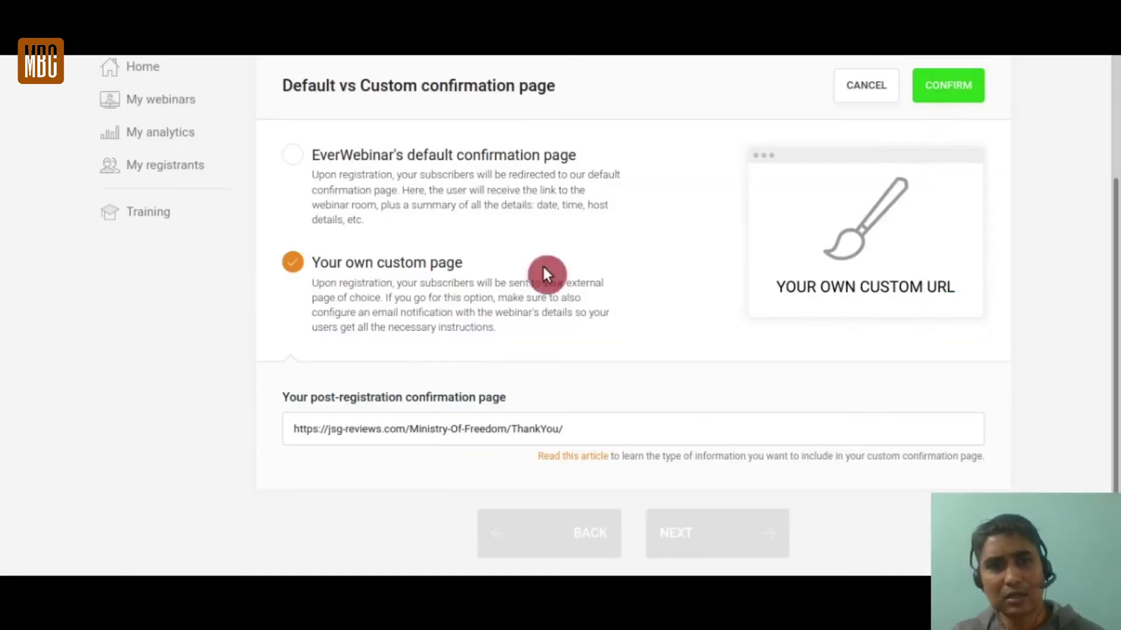
left_click(294, 155)
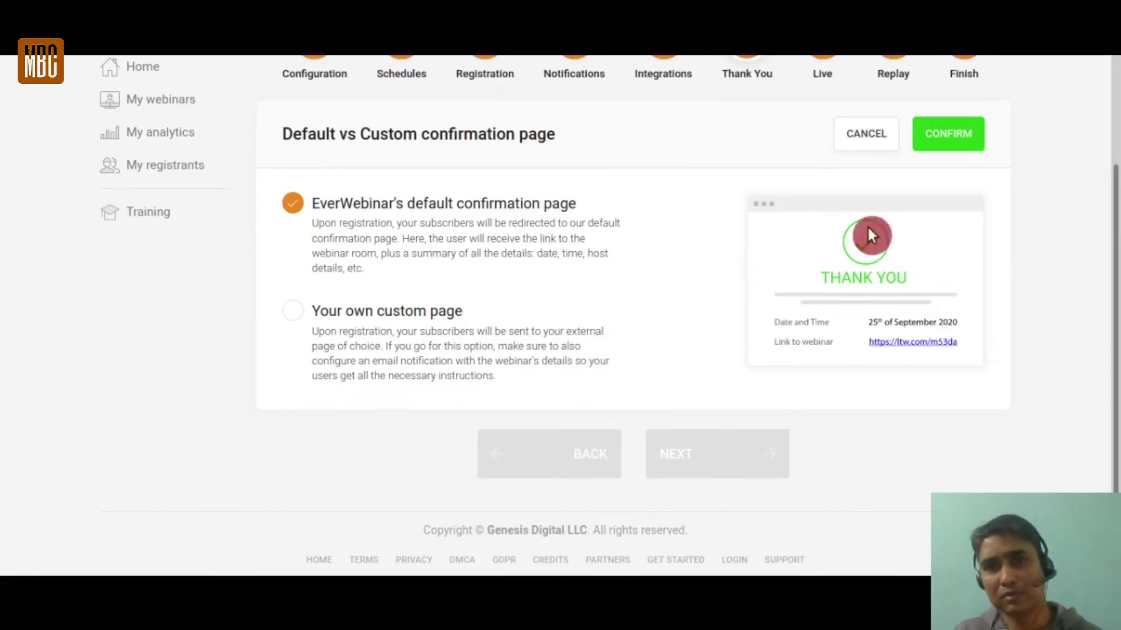
left_click(294, 312)
scroll(621, 378, "down", 2)
left_click(582, 349)
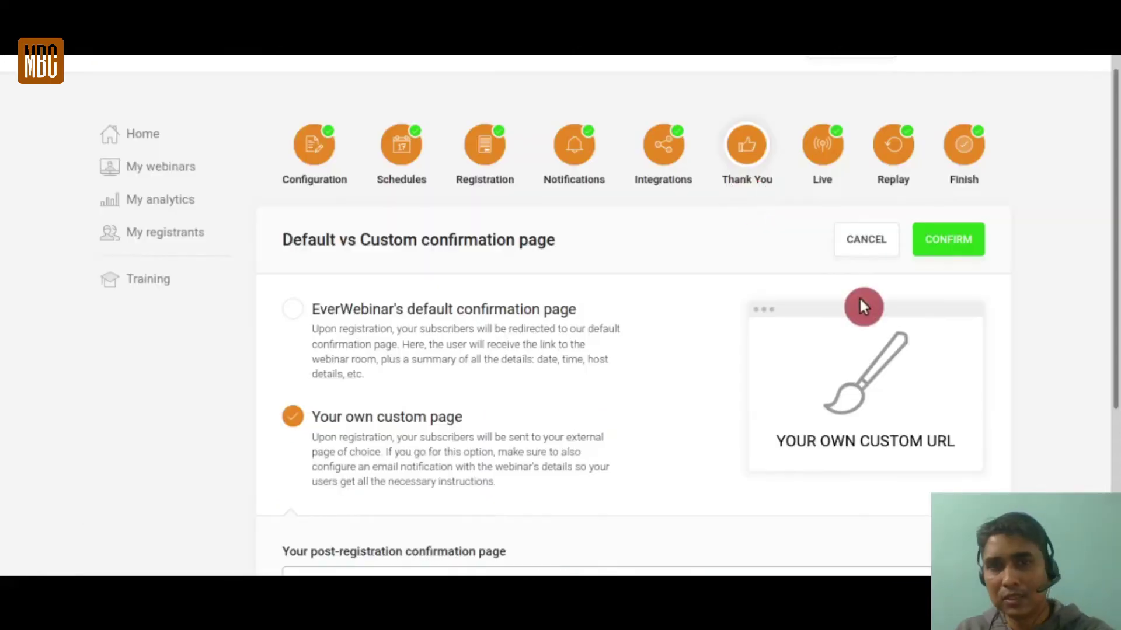
Step: Confirm the custom confirmation page setting, continue to the Live stage and look over its sections
scroll(1056, 278, "down", 1)
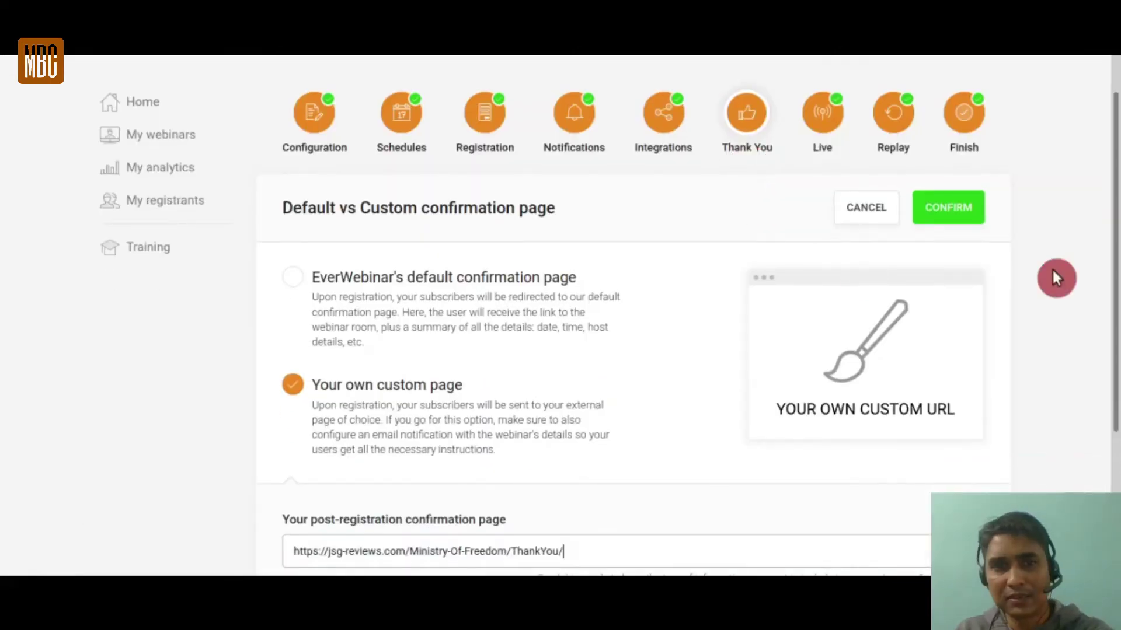
left_click(948, 207)
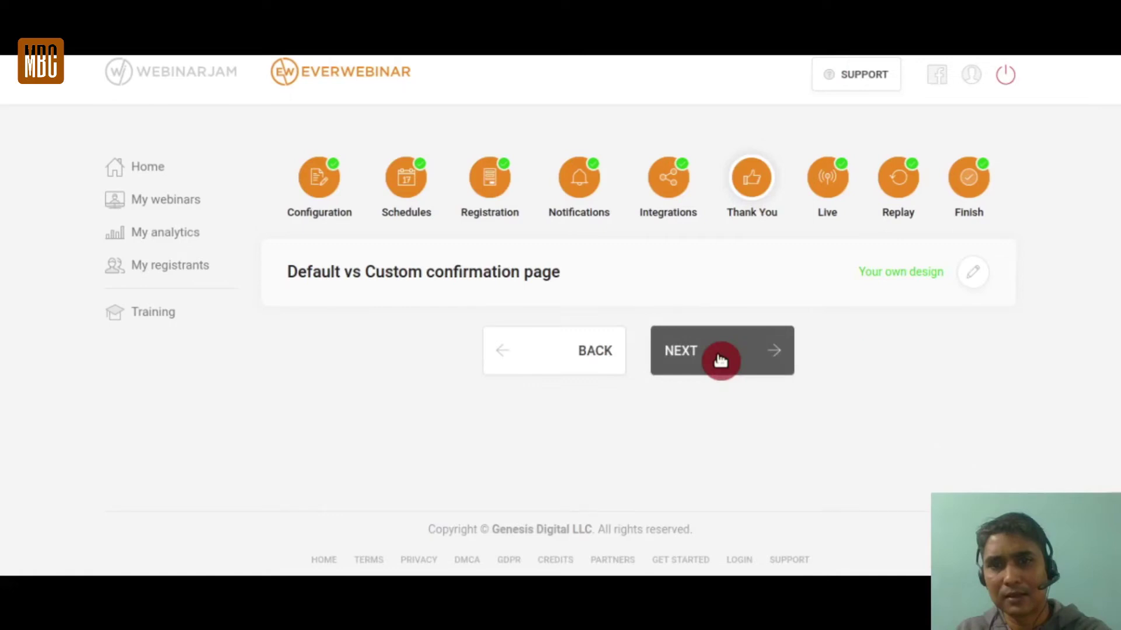
left_click(720, 357)
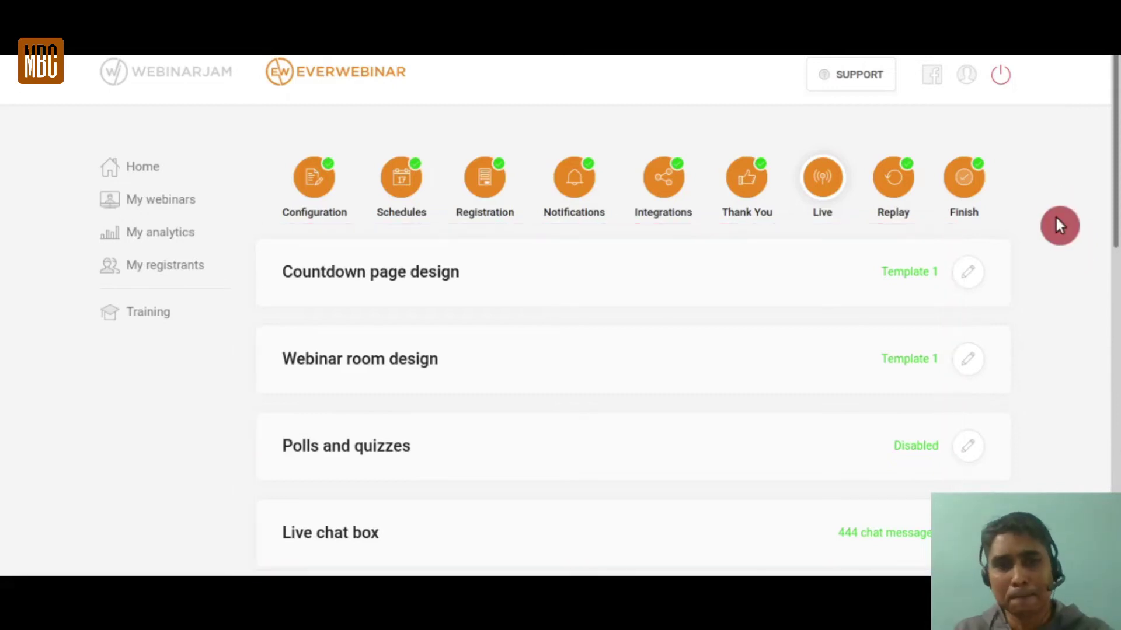
scroll(1028, 256, "down", 2)
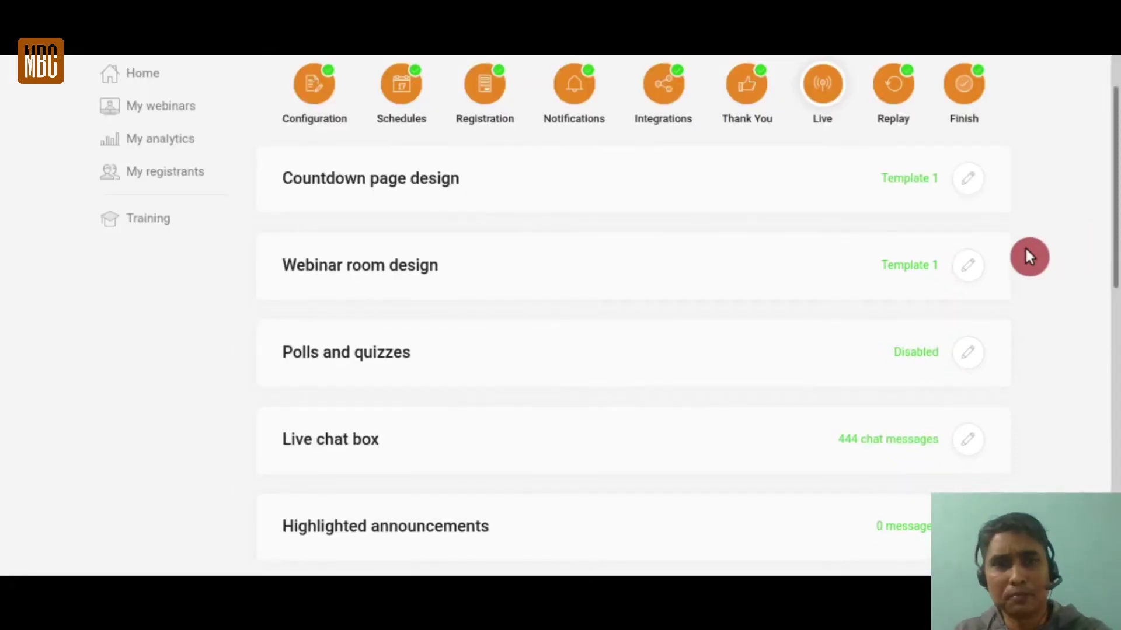